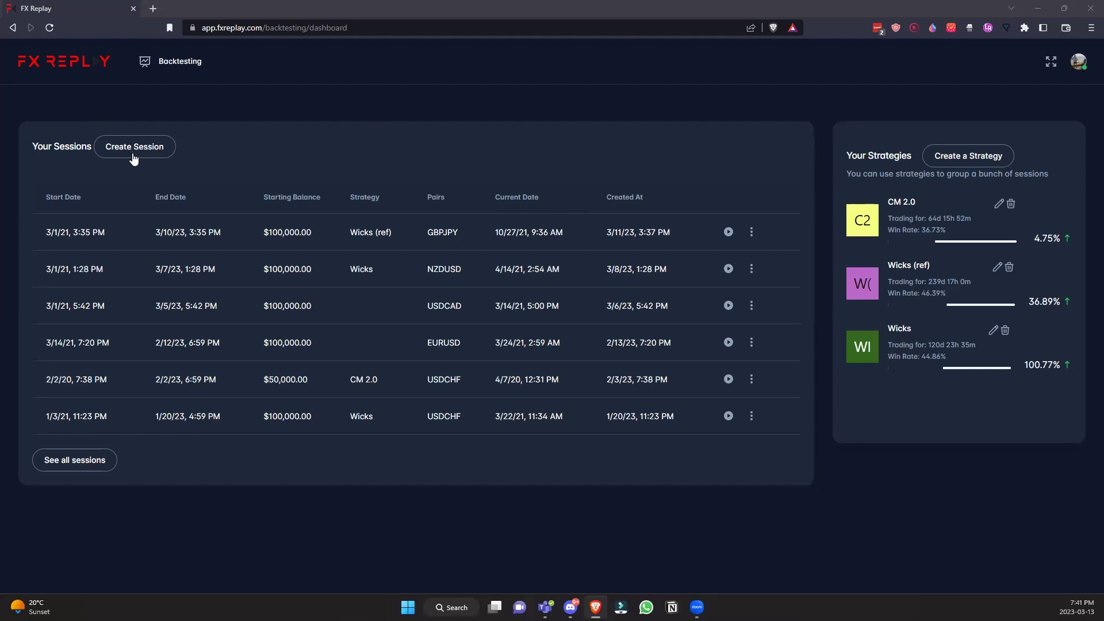
- Start a new backtesting session with an account balance of 100000 and select GBPAUD as its pair
{"action": "left_click", "coordinate": [133, 158]}
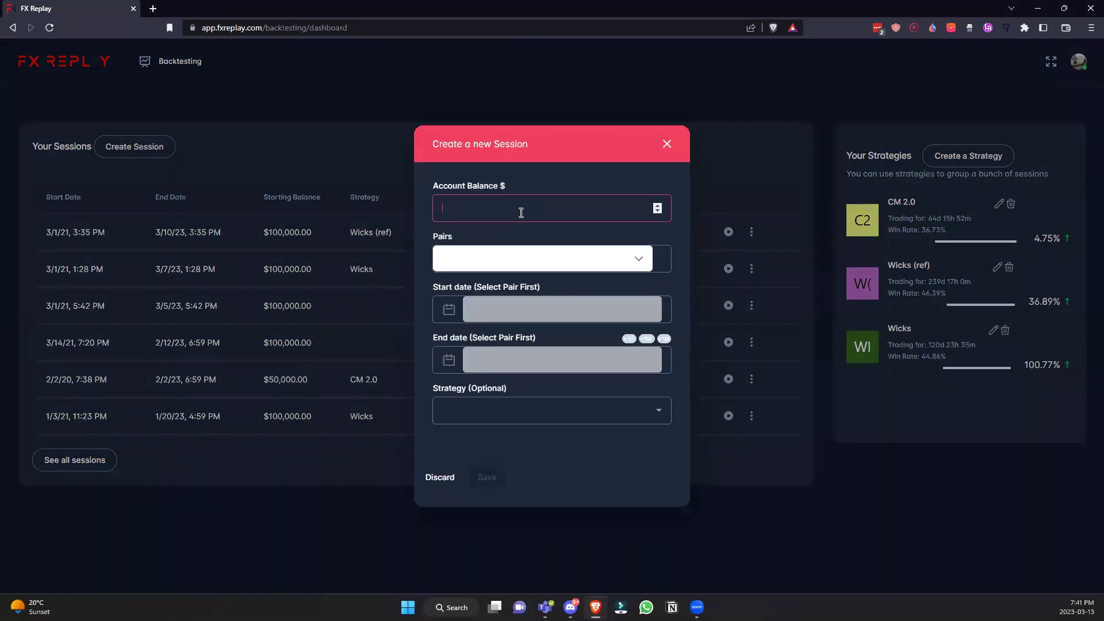
{"action": "type", "text": "100000"}
{"action": "left_click", "coordinate": [641, 261]}
{"action": "scroll", "coordinate": [648, 333], "scroll_direction": "down", "scroll_amount": 1}
{"action": "left_click_drag", "start_coordinate": [647, 334], "coordinate": [641, 419]}
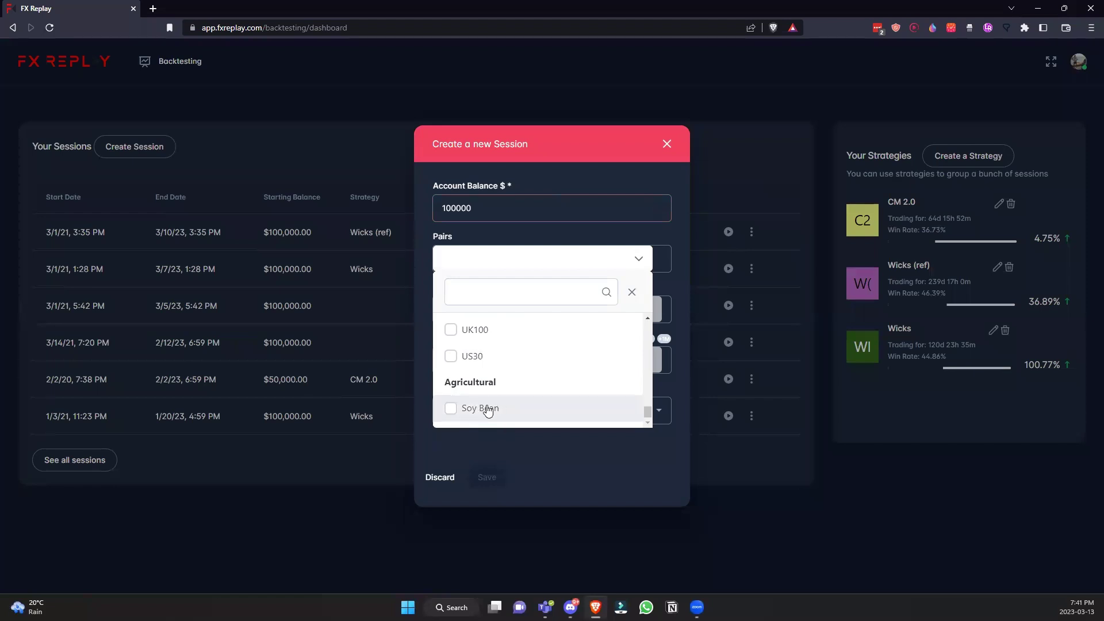
{"action": "left_click_drag", "start_coordinate": [648, 411], "coordinate": [648, 387]}
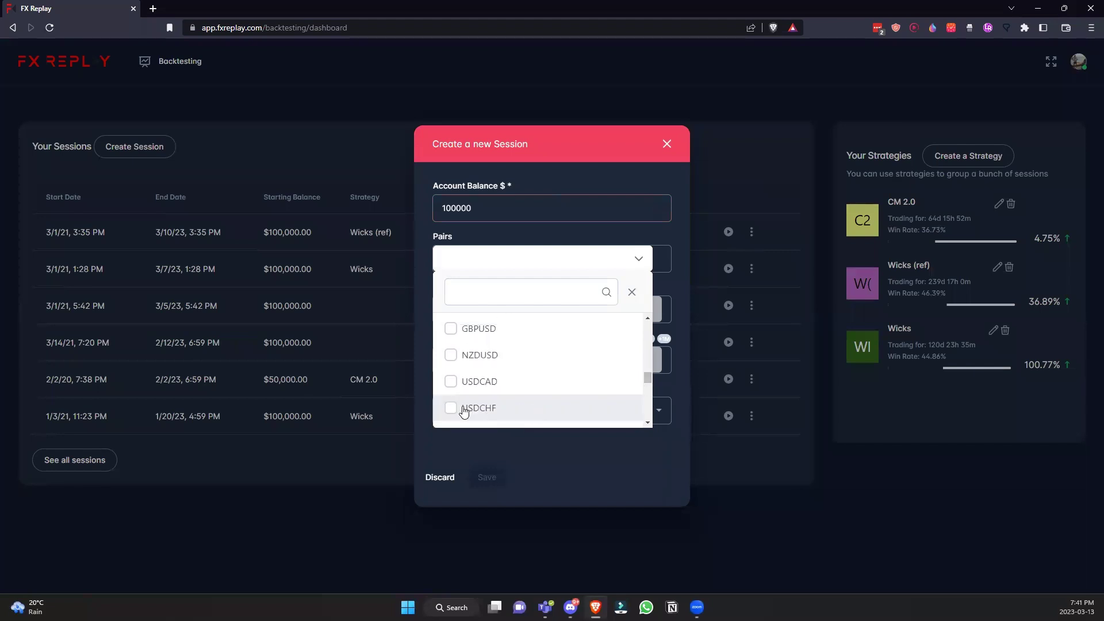
{"action": "scroll", "coordinate": [584, 374], "scroll_direction": "up", "scroll_amount": 2}
{"action": "scroll", "coordinate": [616, 378], "scroll_direction": "up", "scroll_amount": 1}
{"action": "left_click", "coordinate": [451, 394]}
{"action": "left_click", "coordinate": [638, 457]}
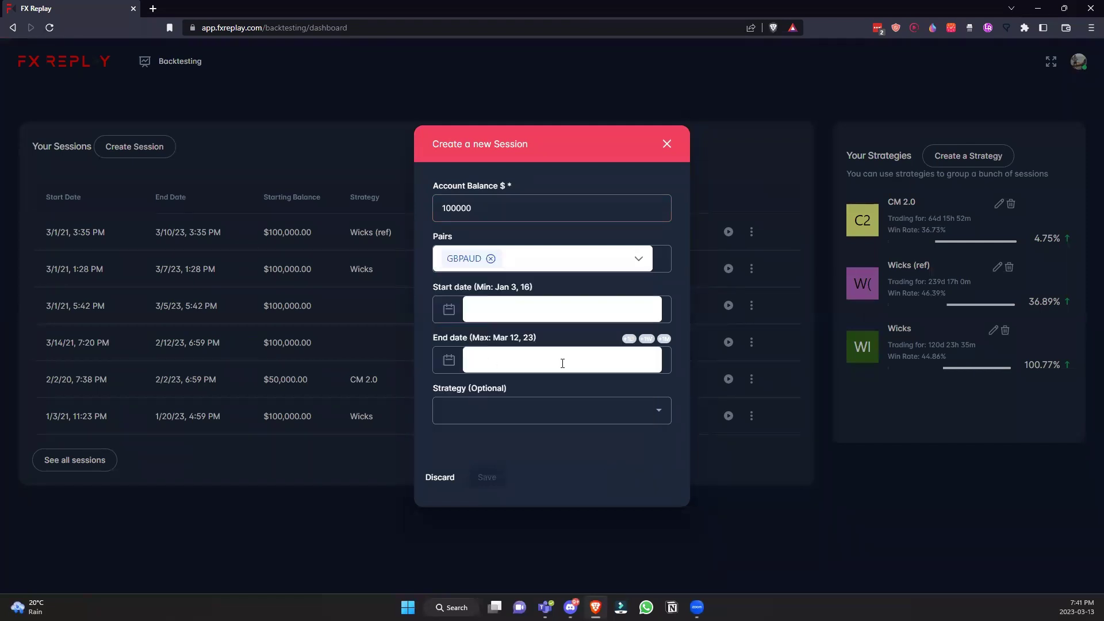
- Set the session's start date to 04/04/2021 and its end date to 03/12/2023
{"action": "left_click", "coordinate": [562, 310]}
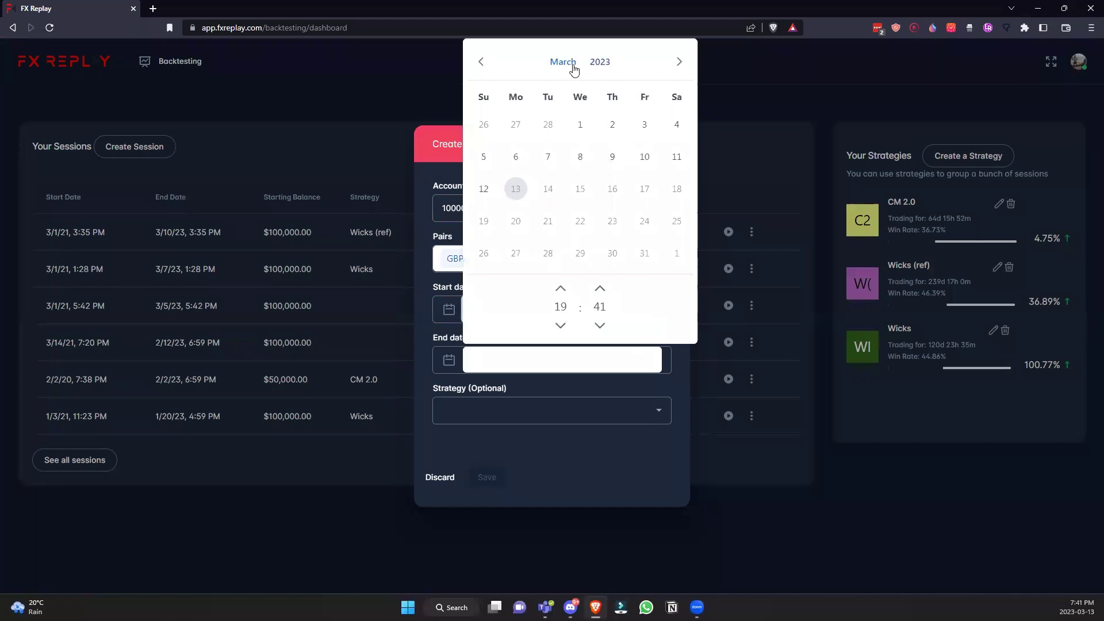
{"action": "left_click", "coordinate": [599, 64]}
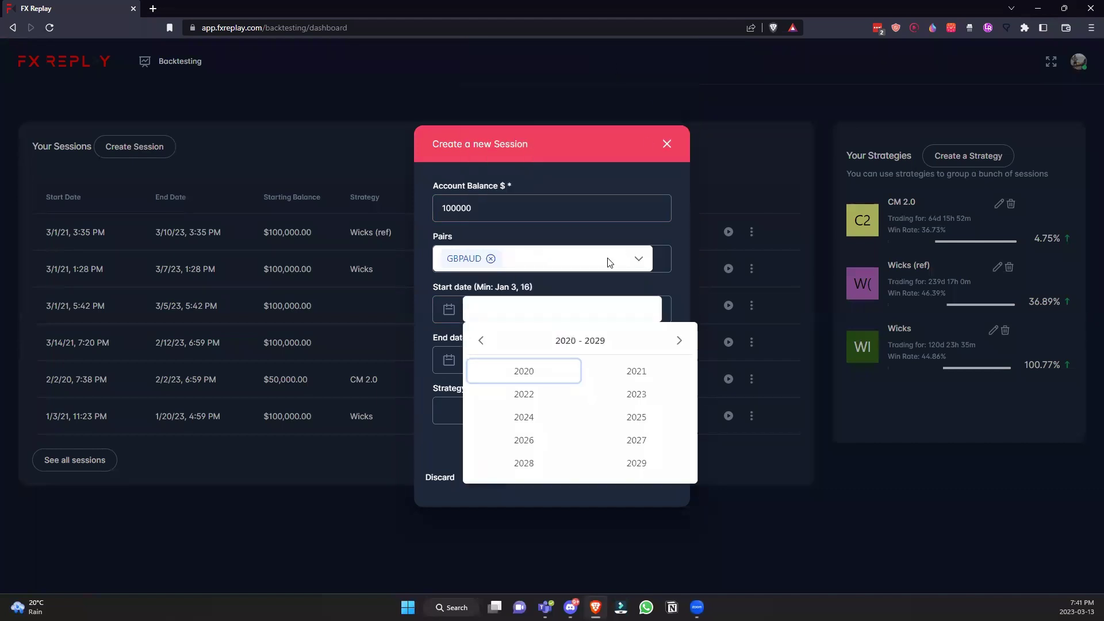
{"action": "left_click", "coordinate": [637, 396]}
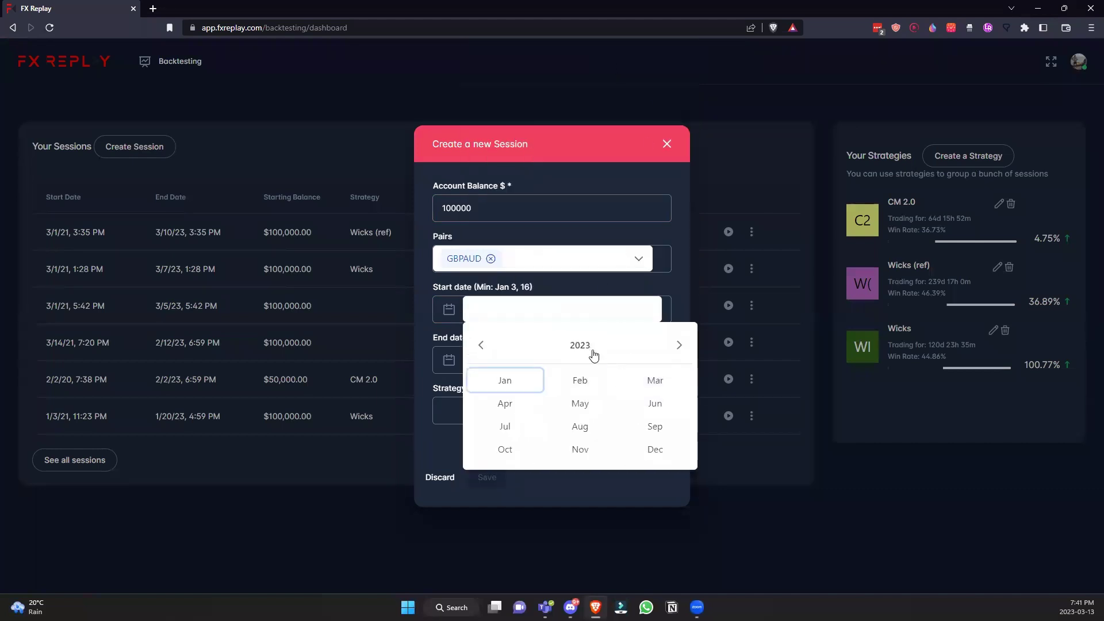
{"action": "left_click", "coordinate": [585, 345]}
{"action": "left_click", "coordinate": [633, 371]}
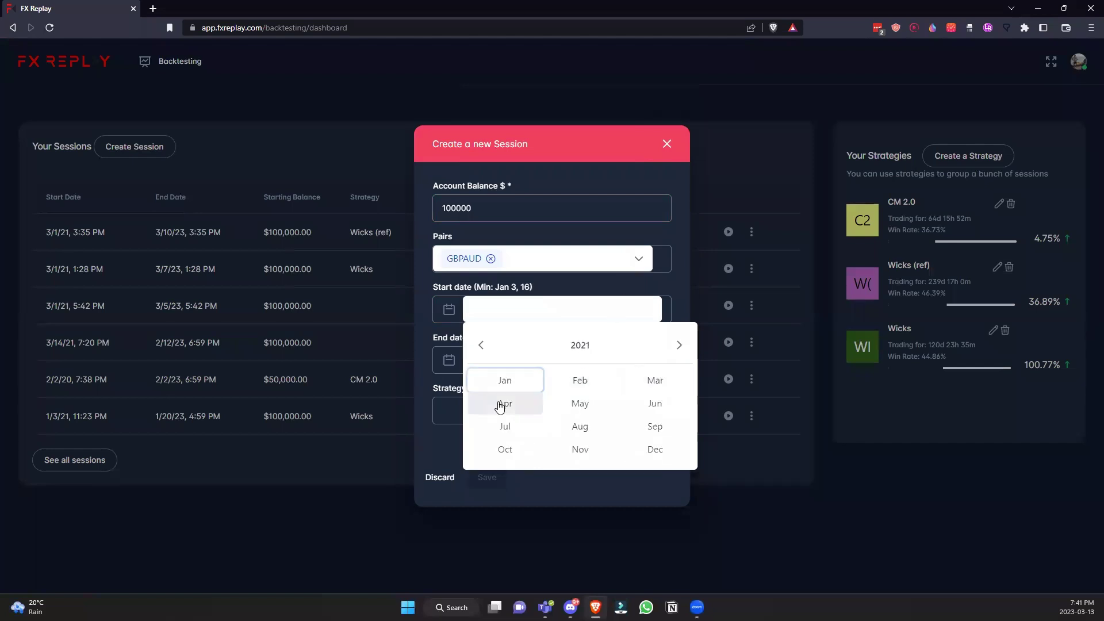
{"action": "left_click", "coordinate": [518, 405]}
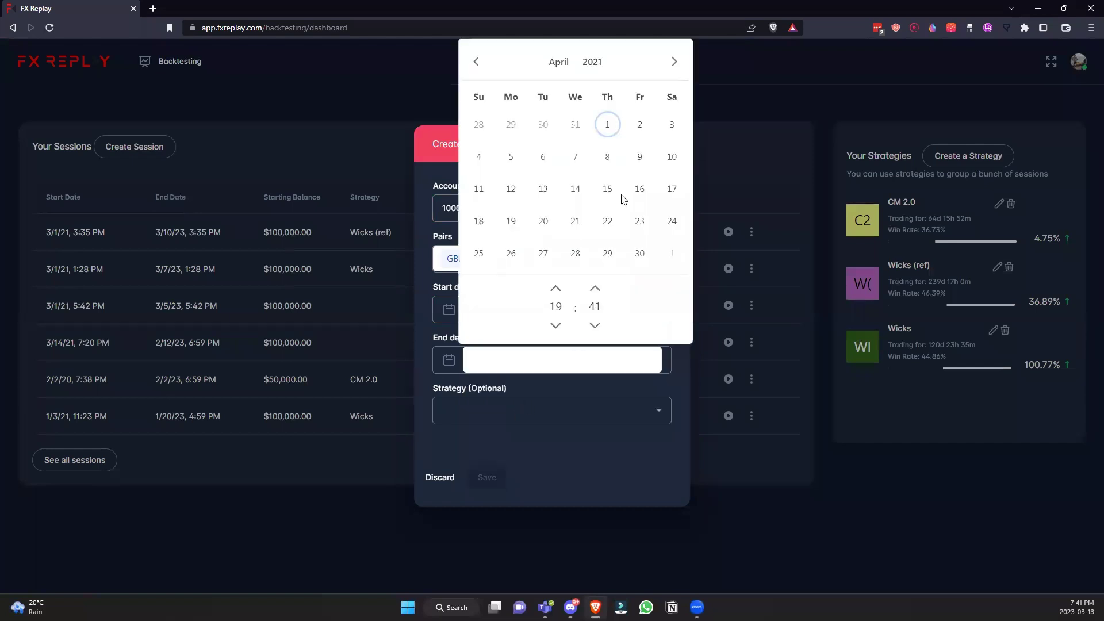
{"action": "left_click", "coordinate": [487, 159]}
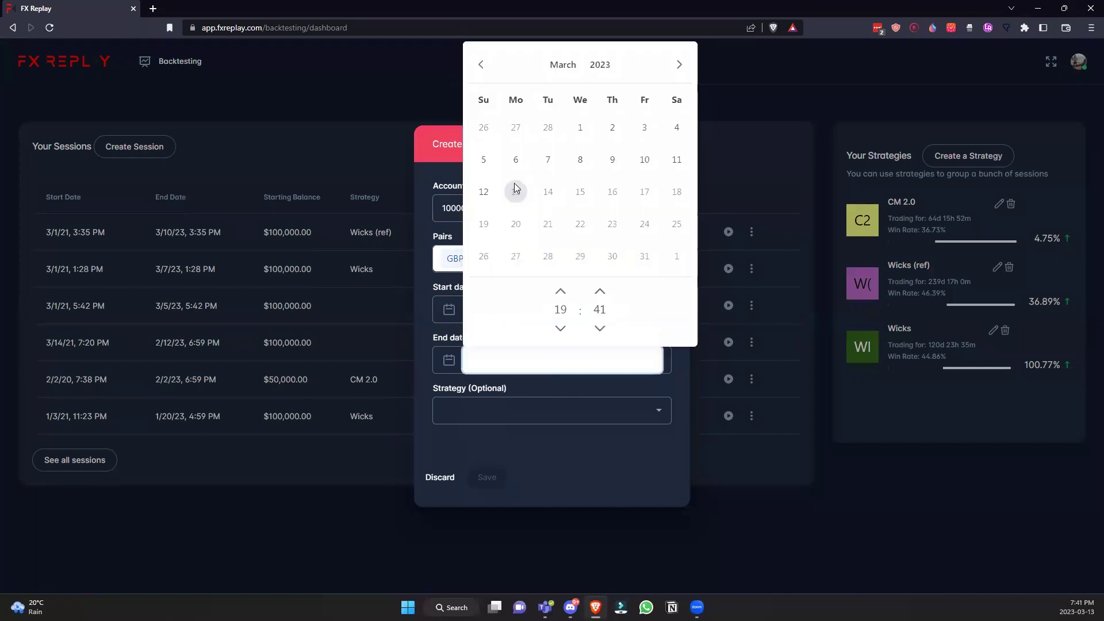
{"action": "left_click", "coordinate": [484, 191]}
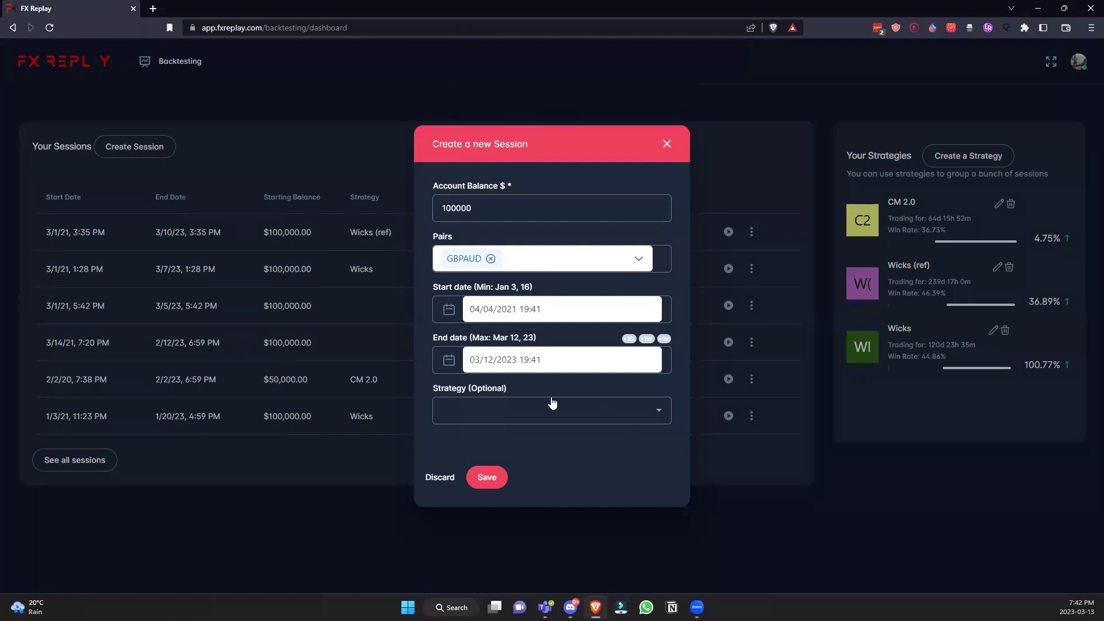
- Assign the Wicks (ref) strategy to the new session and save it
{"action": "left_click", "coordinate": [658, 413]}
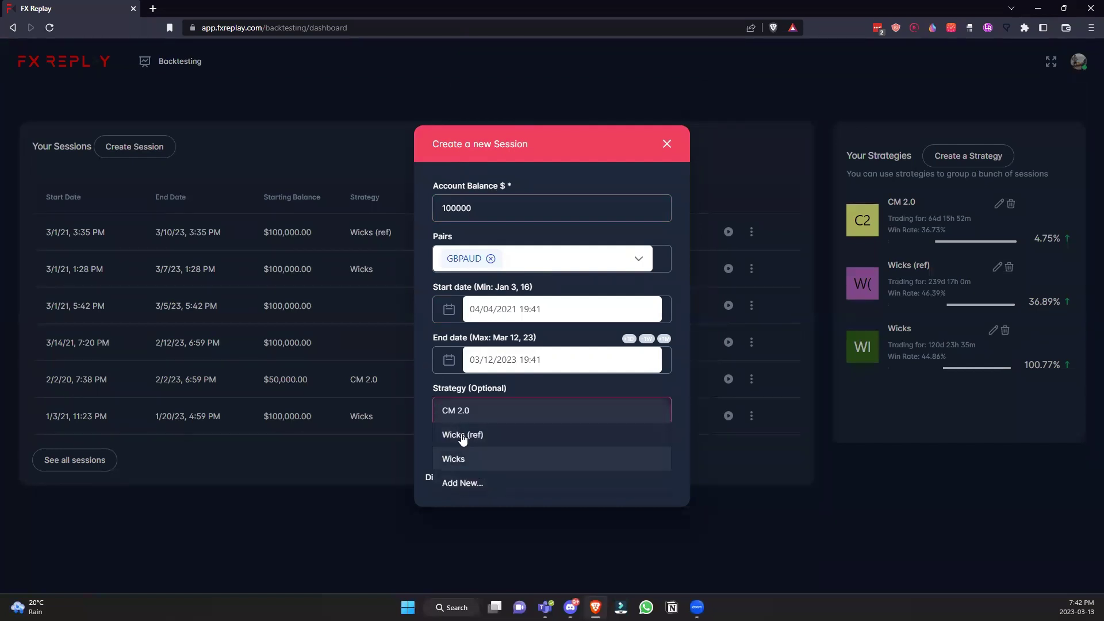
{"action": "left_click_drag", "start_coordinate": [455, 410], "coordinate": [934, 397]}
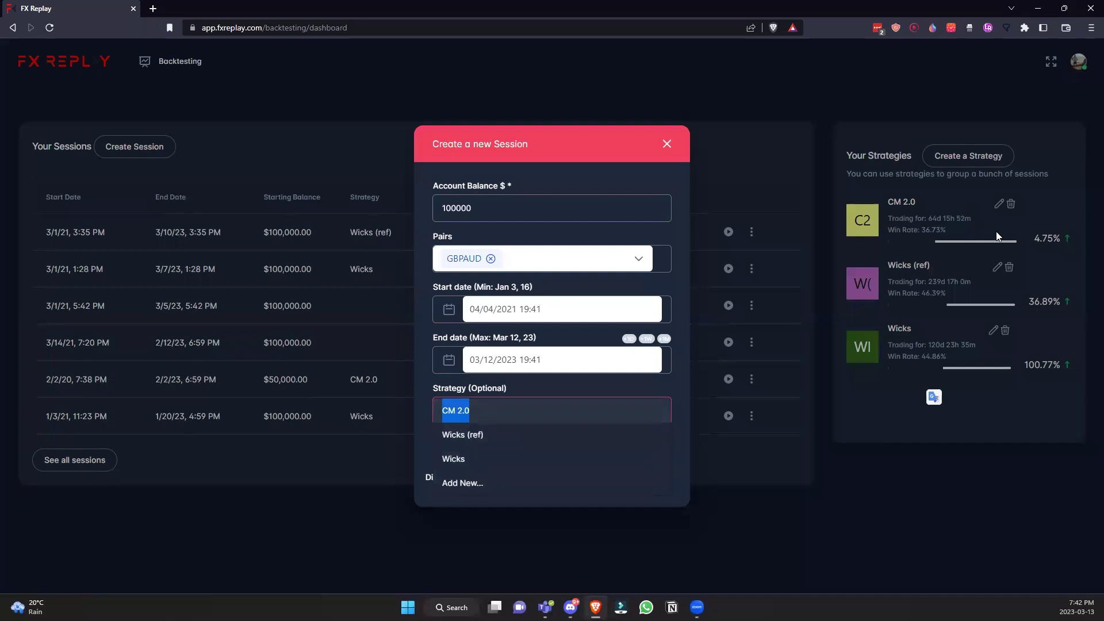
{"action": "left_click", "coordinate": [1047, 259]}
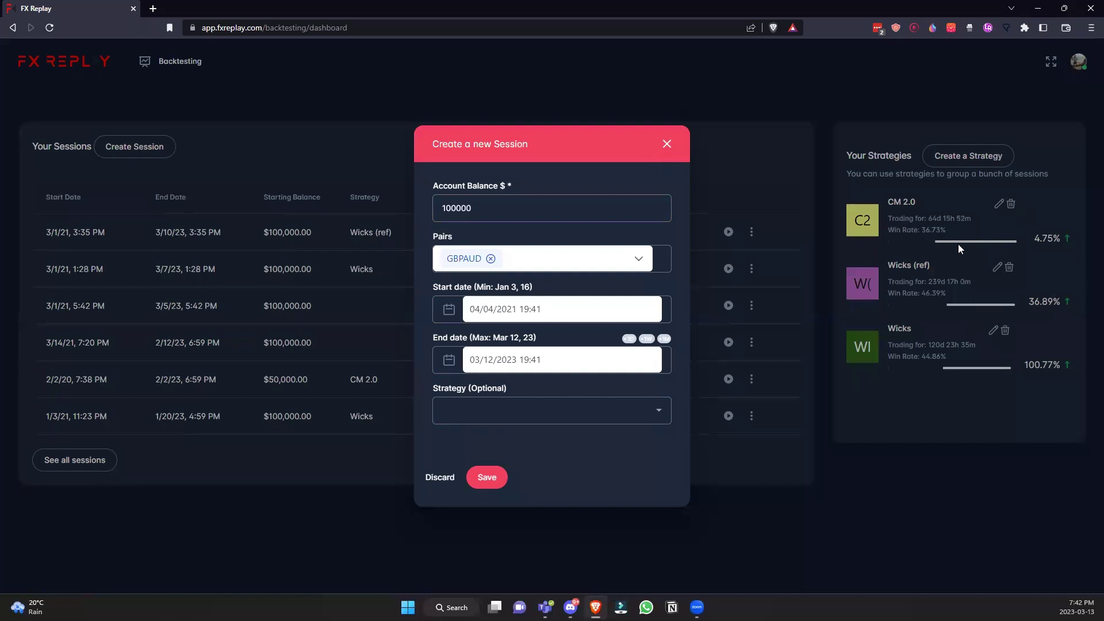
{"action": "left_click", "coordinate": [539, 406]}
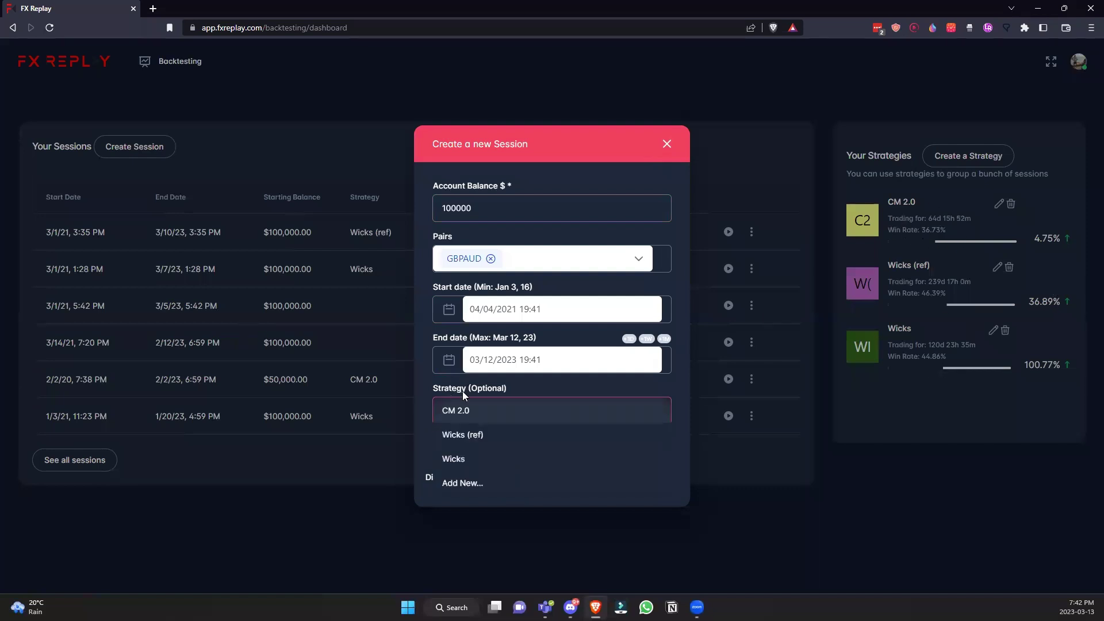
{"action": "left_click", "coordinate": [495, 441]}
{"action": "left_click", "coordinate": [490, 477]}
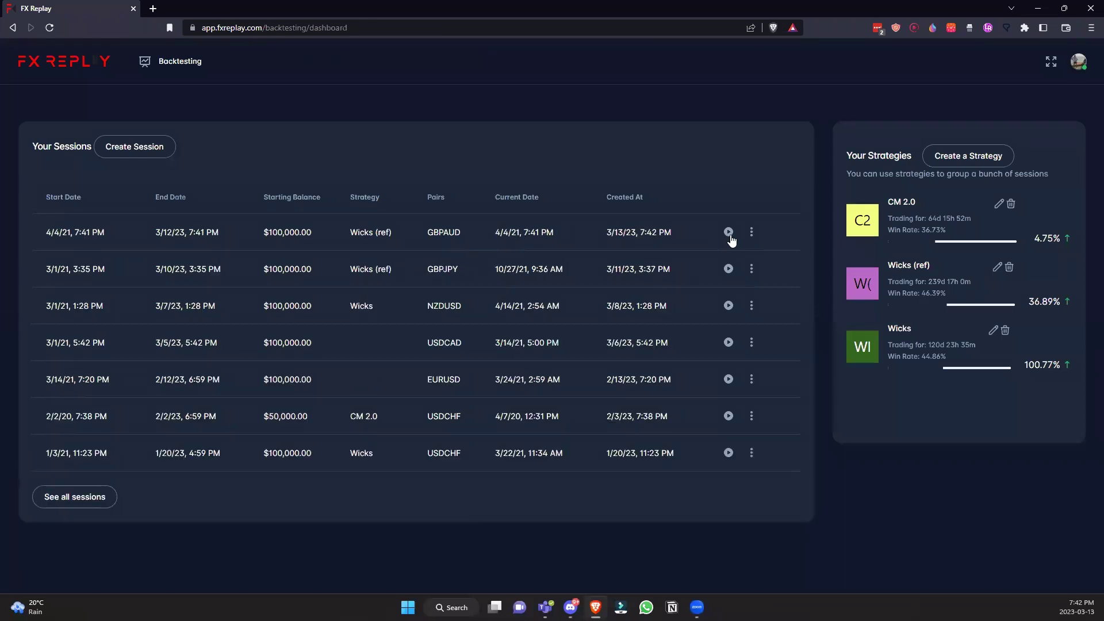
- Launch the new GBPAUD session and collapse the positions area to give the charts more height
{"action": "left_click", "coordinate": [749, 233]}
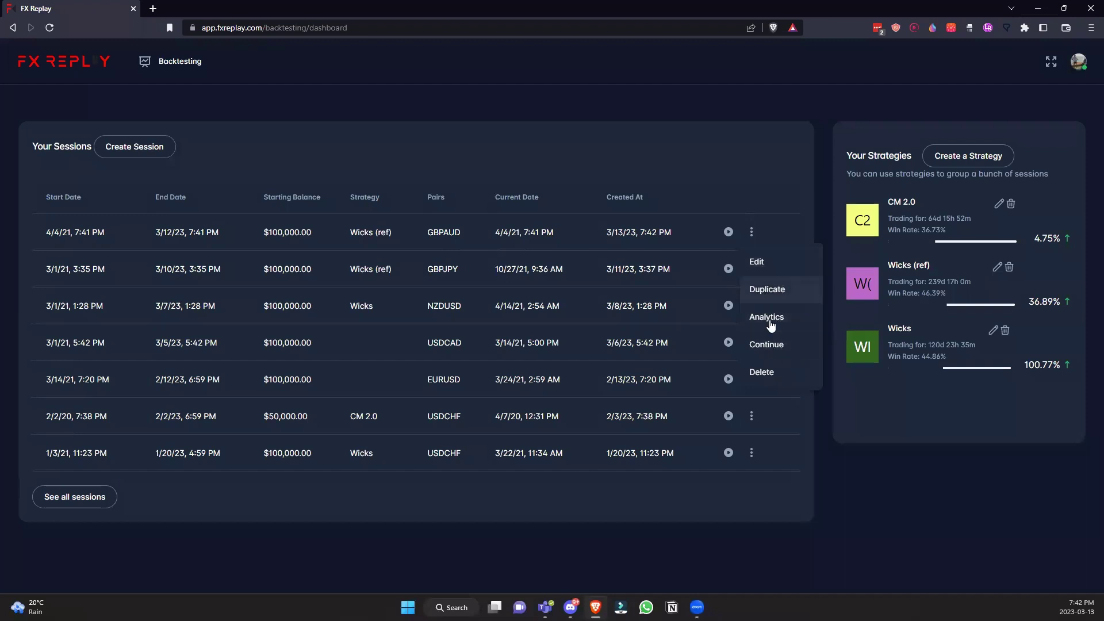
{"action": "left_click", "coordinate": [727, 233]}
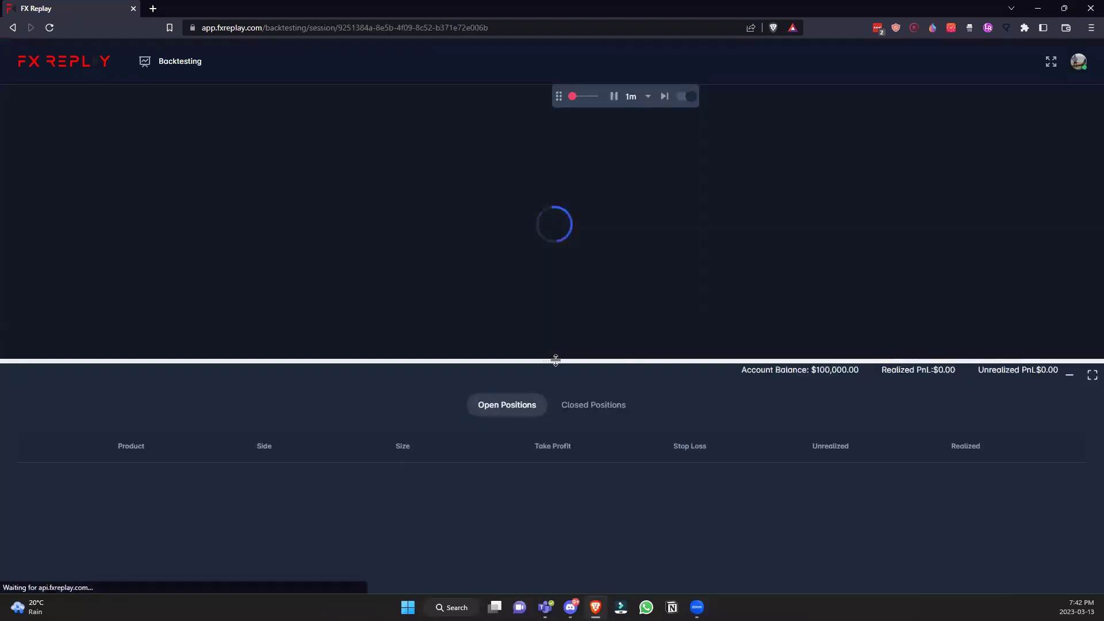
{"action": "left_click_drag", "start_coordinate": [555, 361], "coordinate": [565, 564]}
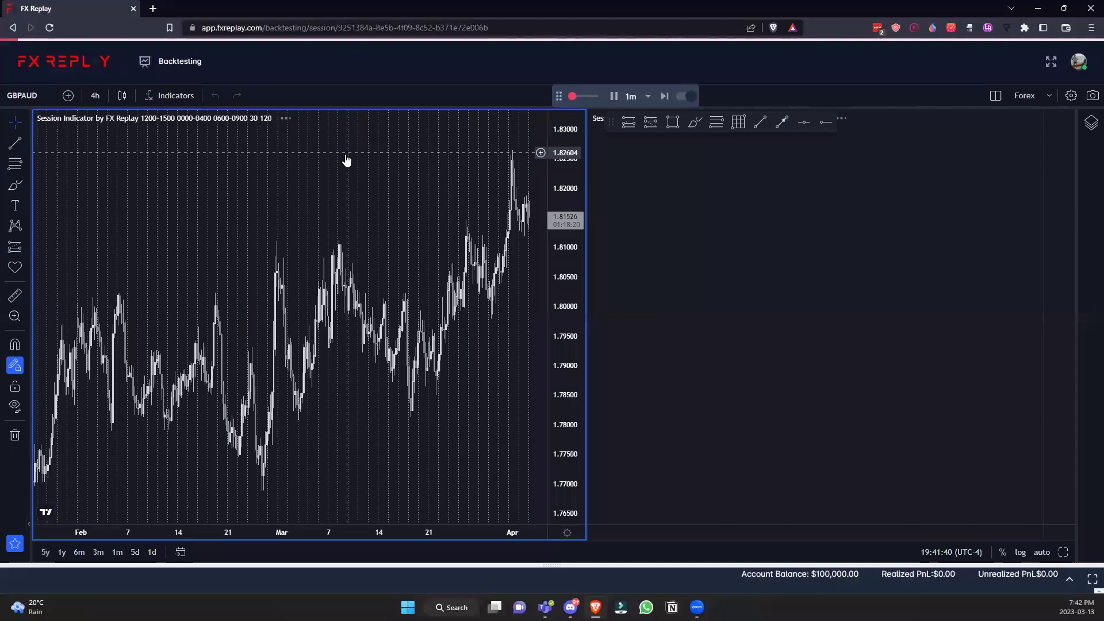
- Switch the first chart to the 5-minute timeframe
{"action": "left_click", "coordinate": [394, 168]}
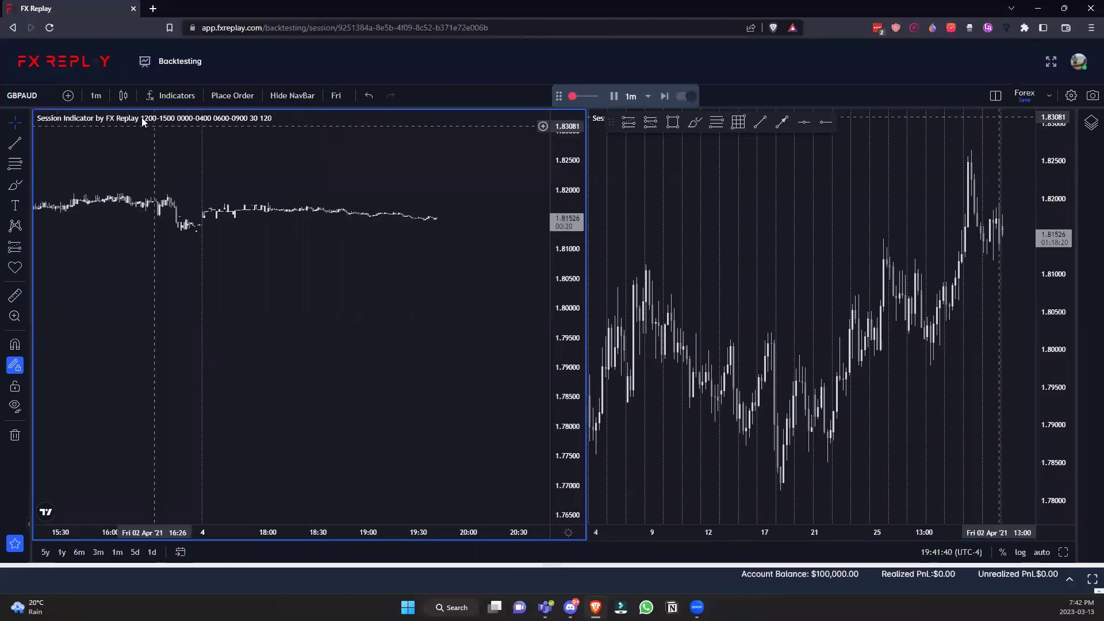
{"action": "left_click", "coordinate": [103, 102]}
{"action": "left_click", "coordinate": [133, 174]}
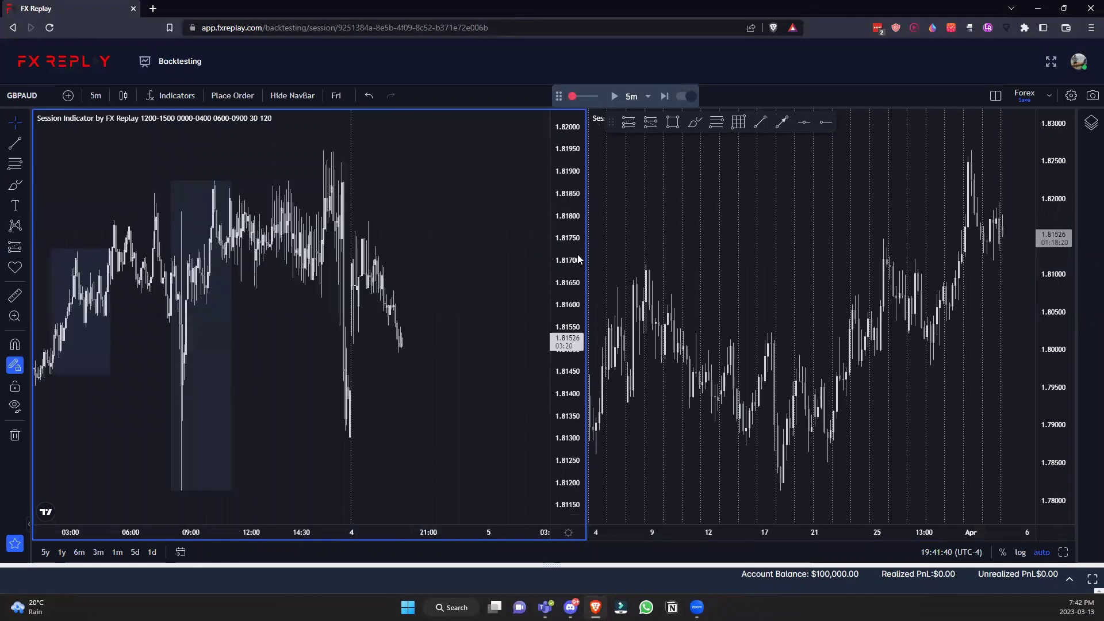
- Hide the navigation bar and widen the 4-hour chart by shifting the divider between the two charts
{"action": "left_click", "coordinate": [293, 96]}
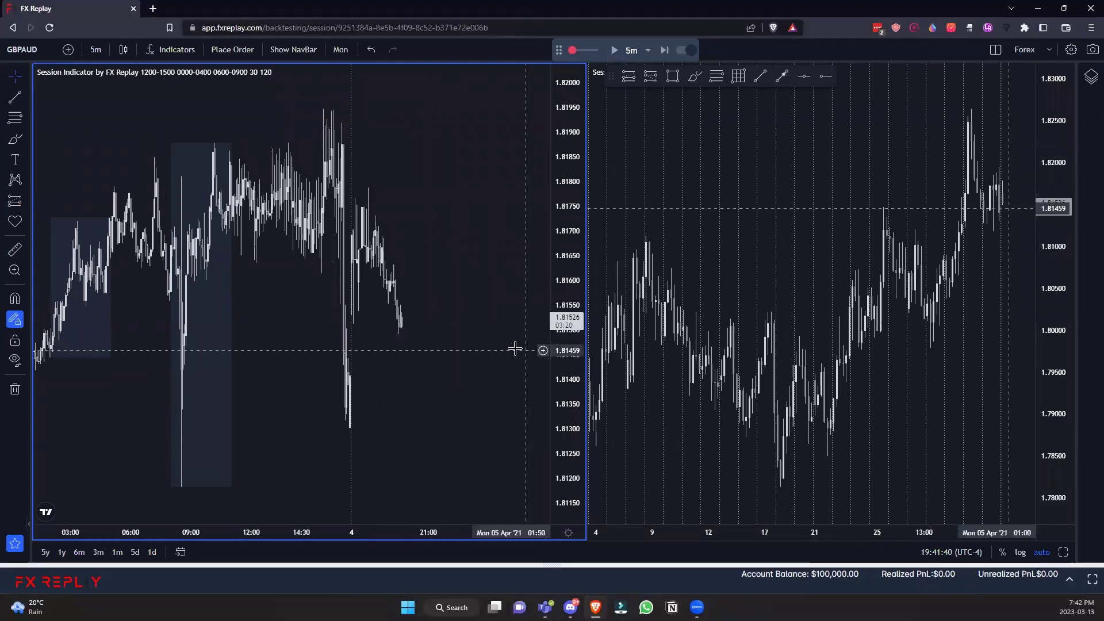
{"action": "left_click_drag", "start_coordinate": [520, 347], "coordinate": [485, 350]}
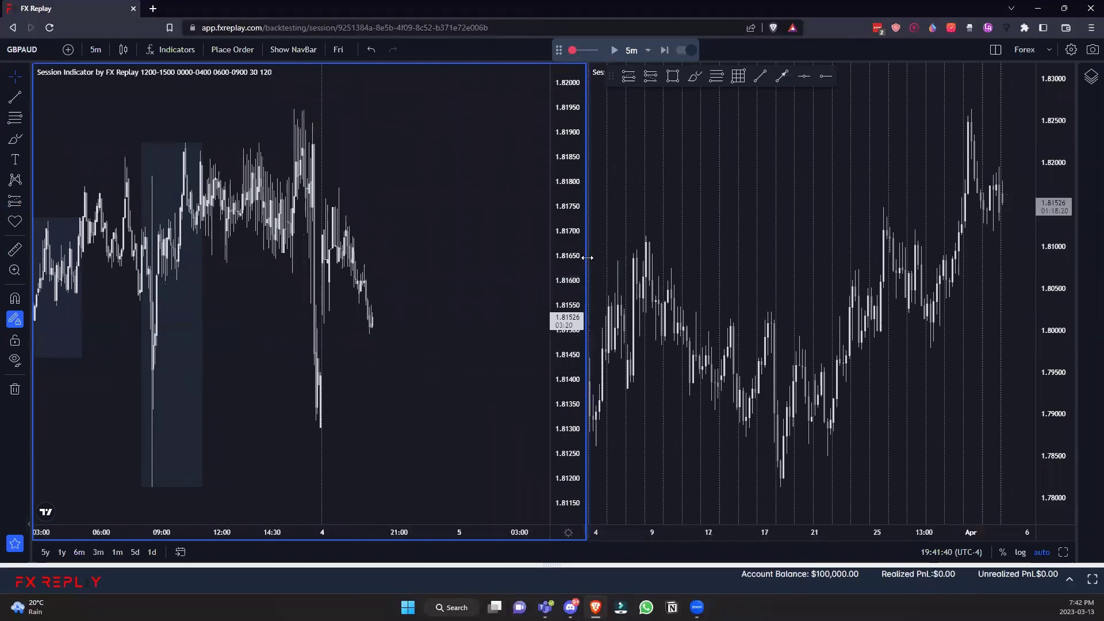
{"action": "left_click_drag", "start_coordinate": [605, 257], "coordinate": [541, 258]}
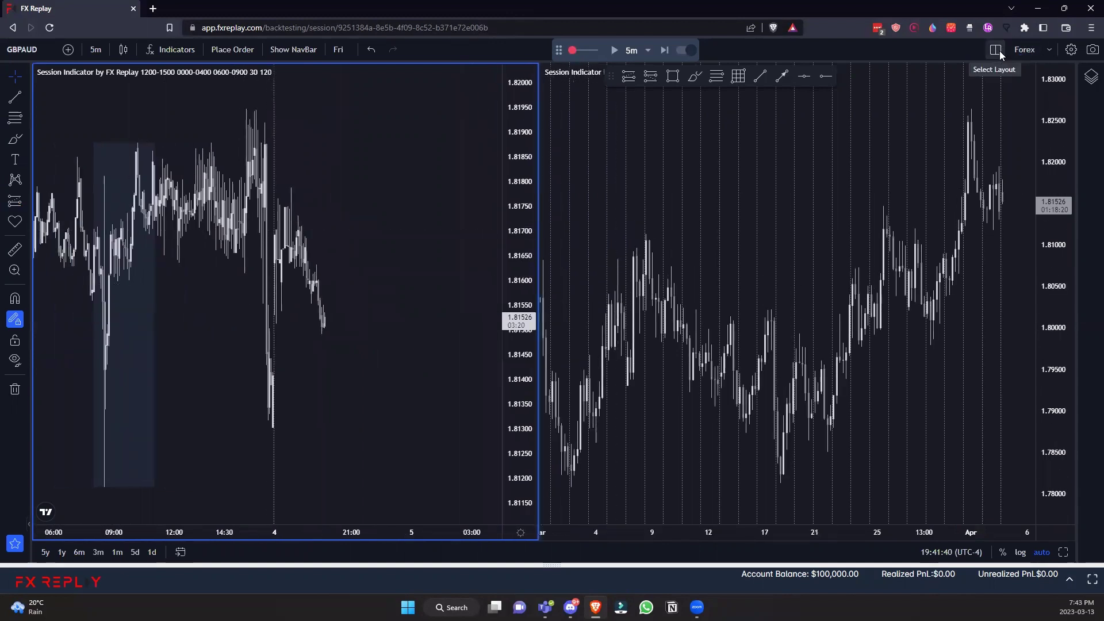
- Review the available multi-chart layouts and layout sync options without changing them
{"action": "left_click", "coordinate": [999, 52]}
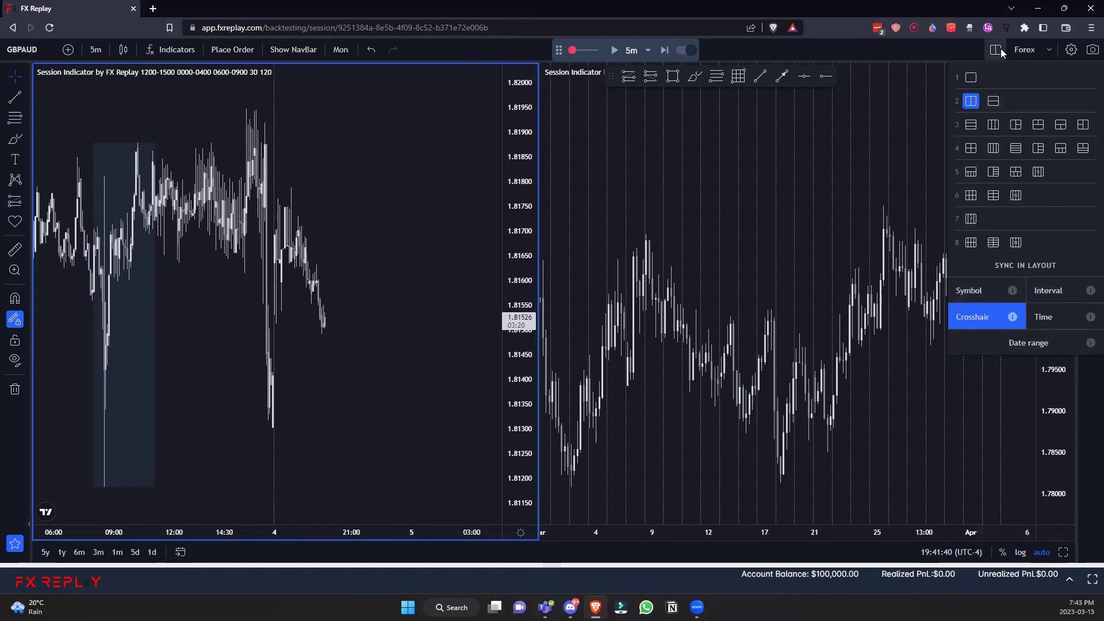
{"action": "left_click", "coordinate": [764, 178]}
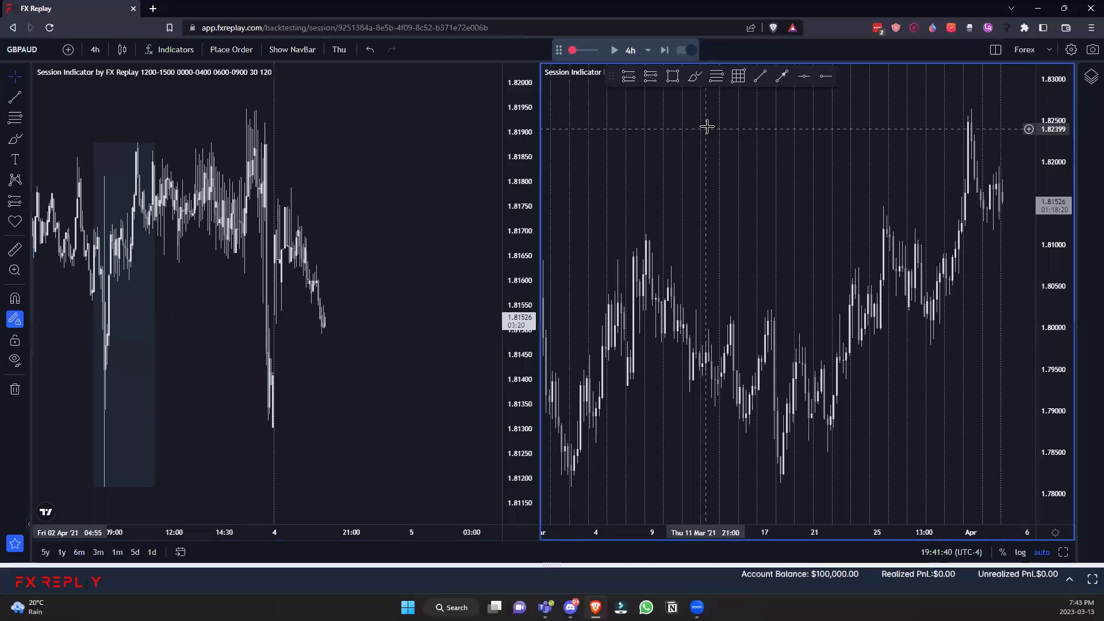
- Examine the GBPAUD price action on the 5-minute and 4-hour charts at different zoom levels
{"action": "scroll", "coordinate": [437, 291], "scroll_direction": "down", "scroll_amount": 3}
{"action": "left_click", "coordinate": [502, 299]}
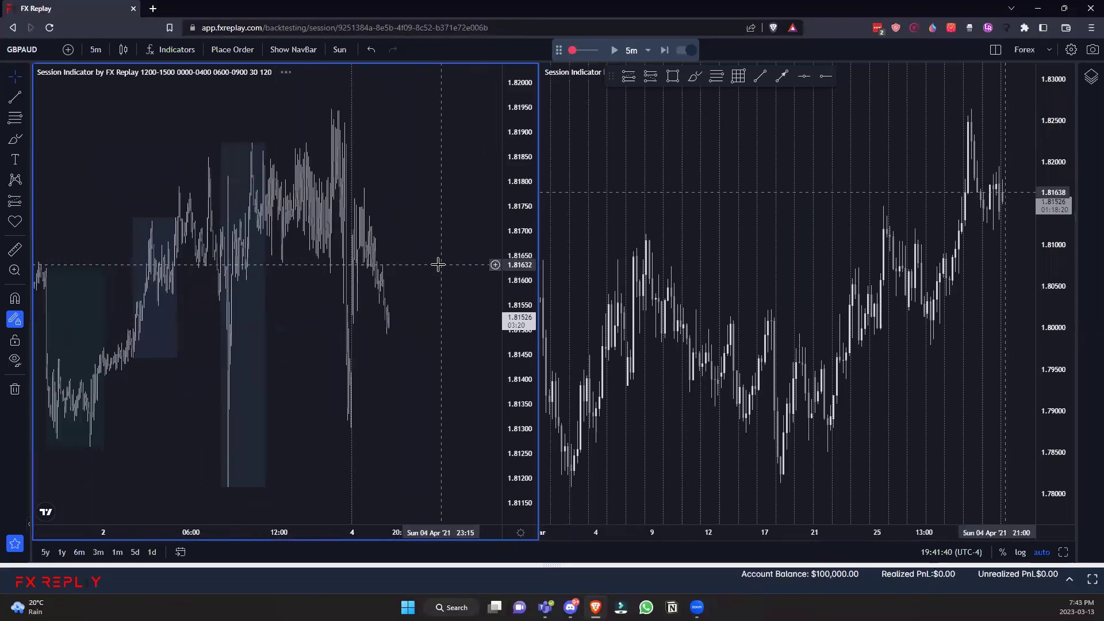
{"action": "left_click", "coordinate": [558, 372]}
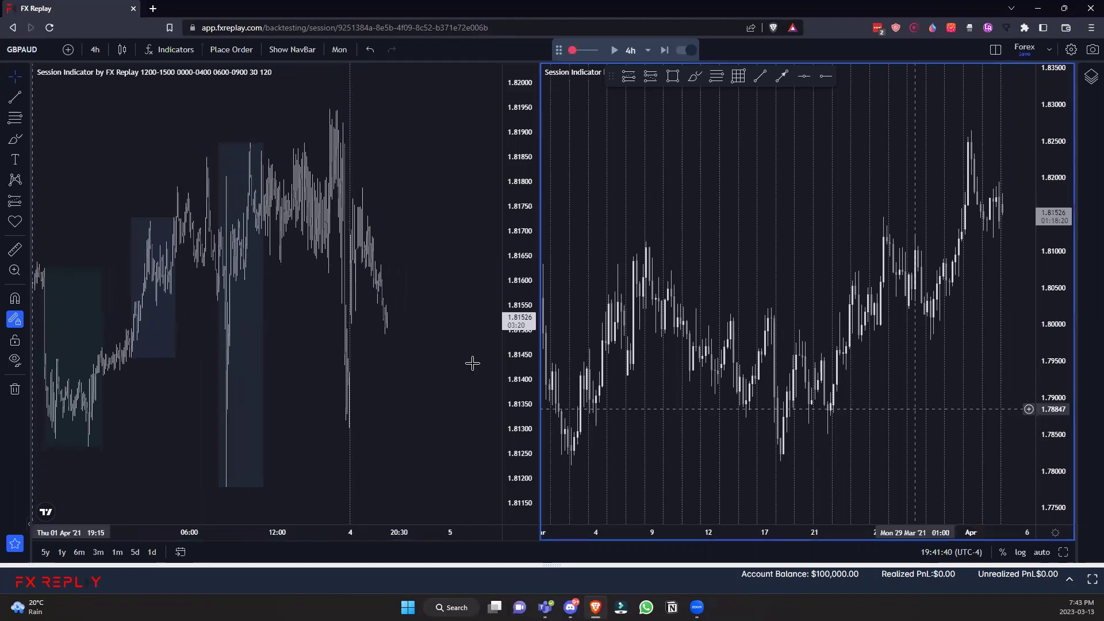
{"action": "scroll", "coordinate": [458, 370], "scroll_direction": "up", "scroll_amount": 4}
{"action": "left_click", "coordinate": [415, 256]}
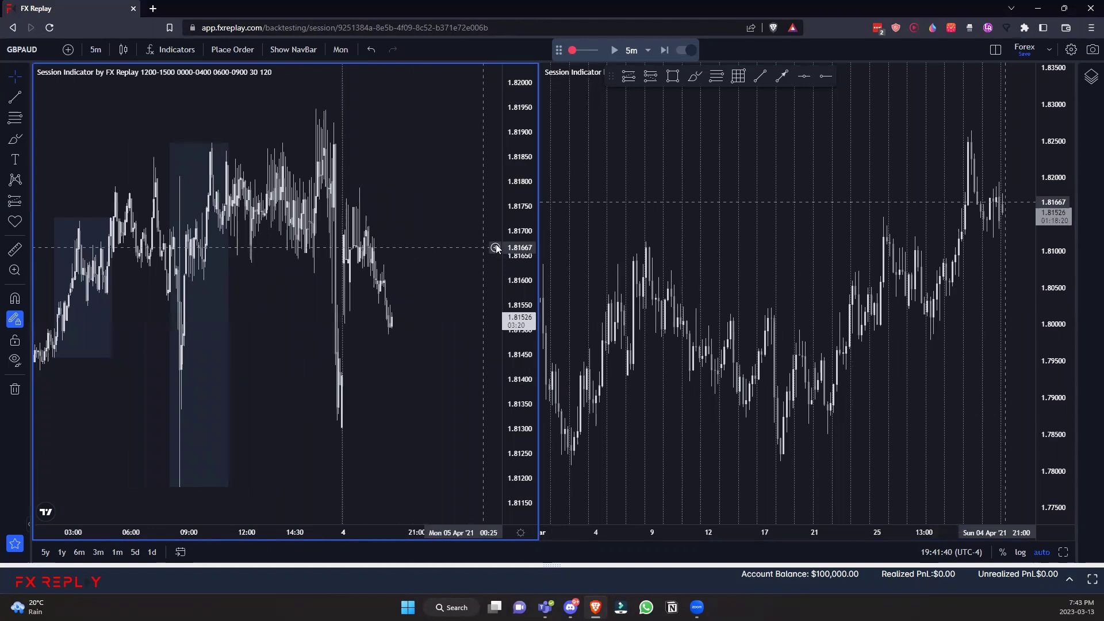
{"action": "scroll", "coordinate": [419, 230], "scroll_direction": "up", "scroll_amount": 2}
{"action": "scroll", "coordinate": [423, 195], "scroll_direction": "left", "scroll_amount": 3}
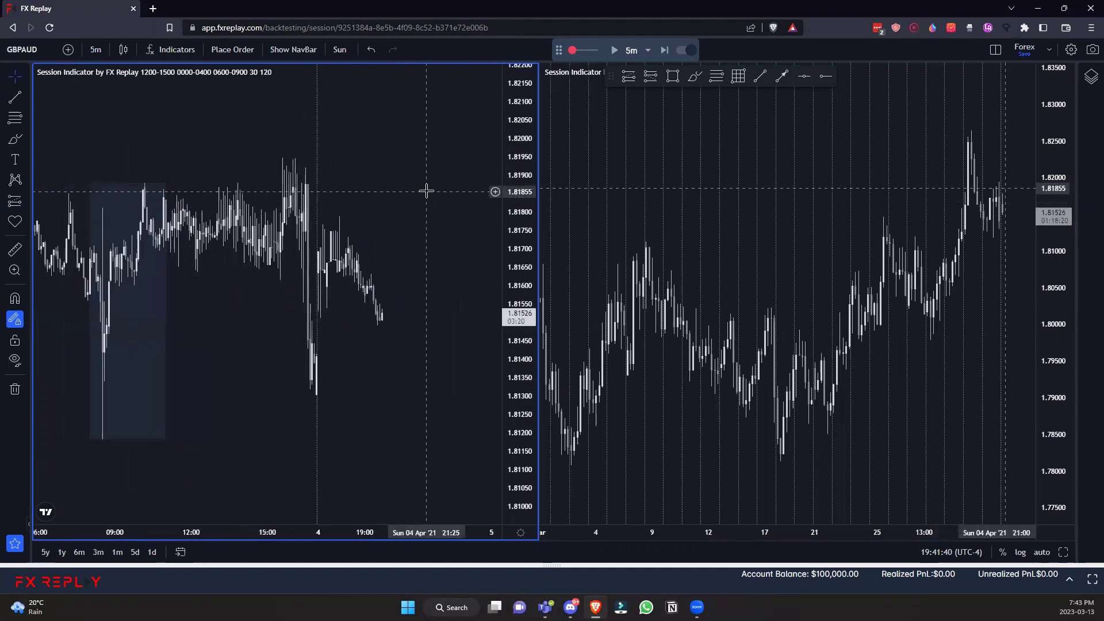
{"action": "scroll", "coordinate": [415, 173], "scroll_direction": "left", "scroll_amount": 5}
{"action": "scroll", "coordinate": [411, 129], "scroll_direction": "up", "scroll_amount": 3}
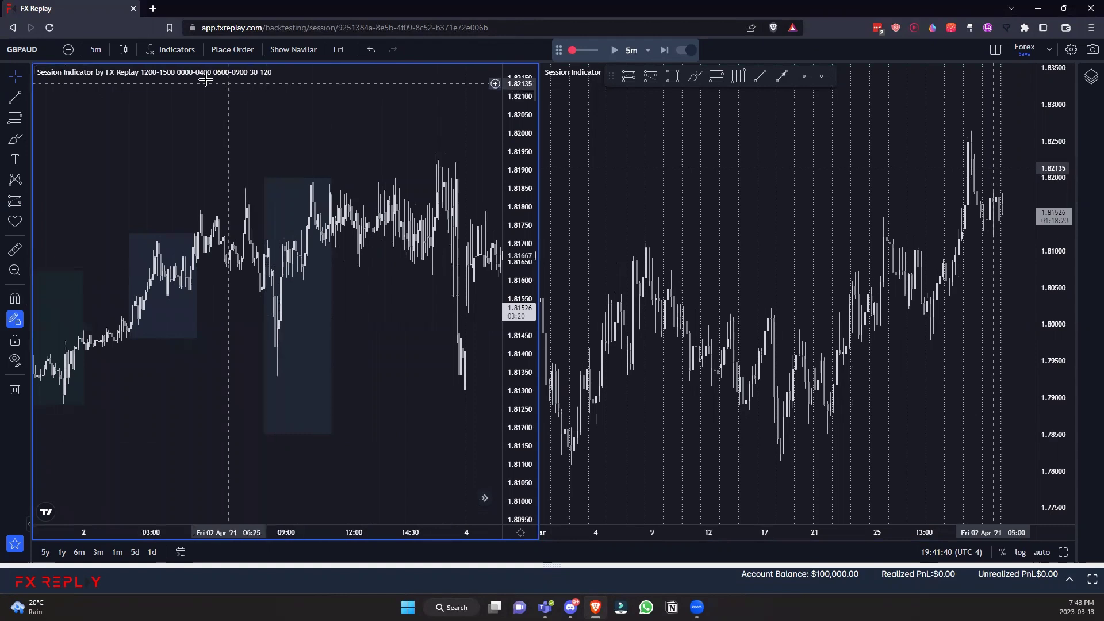
- Search the indicator library for "fx", clear the search and browse the full indicator list
{"action": "left_click", "coordinate": [177, 49]}
{"action": "type", "text": "fx"}
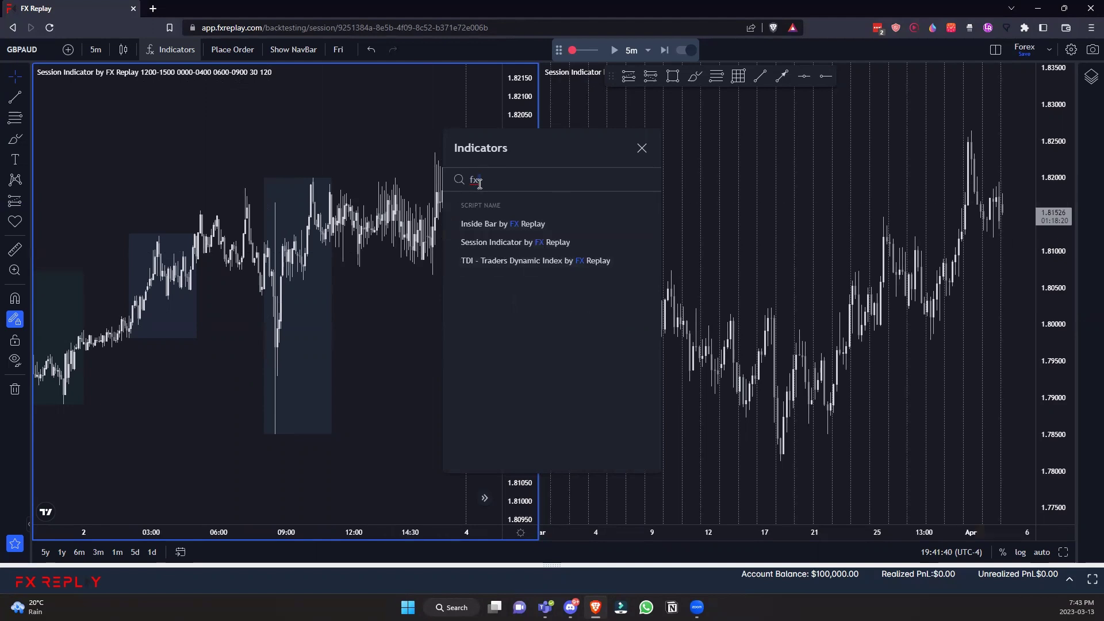
{"action": "key", "text": "BackSpace"}
{"action": "key", "text": "BackSpace"}
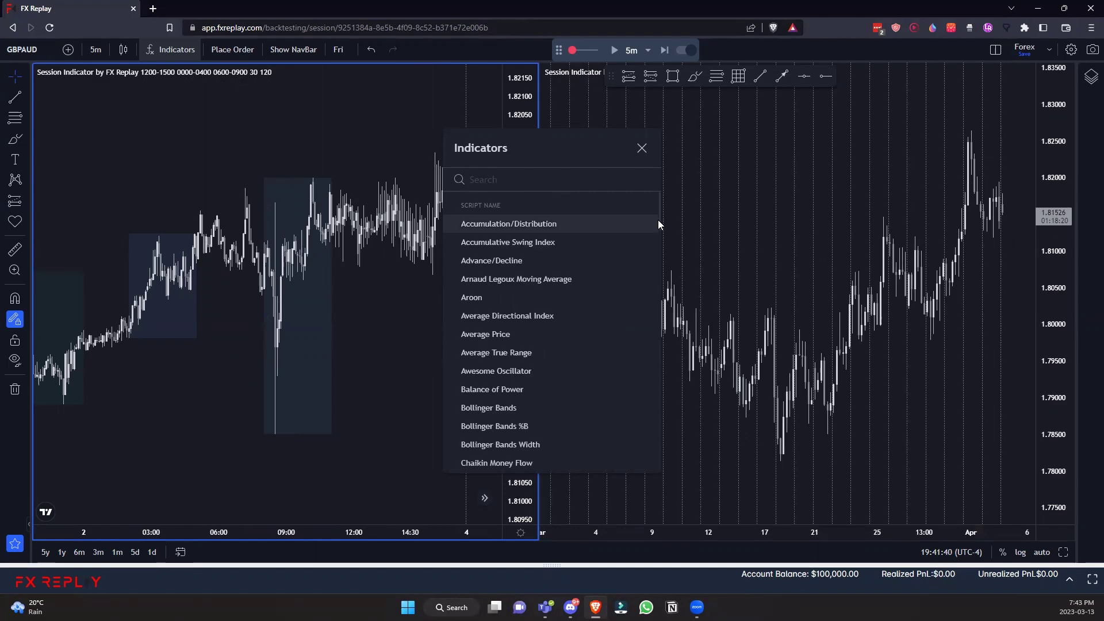
{"action": "left_click_drag", "start_coordinate": [660, 239], "coordinate": [655, 461]}
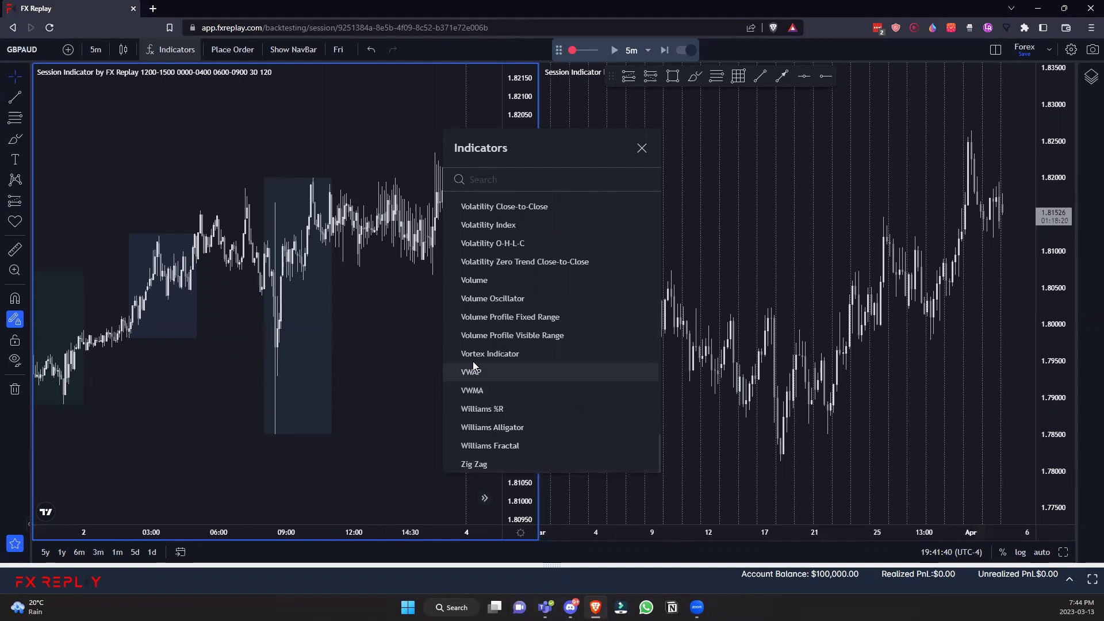
{"action": "scroll", "coordinate": [654, 431], "scroll_direction": "up", "scroll_amount": 1}
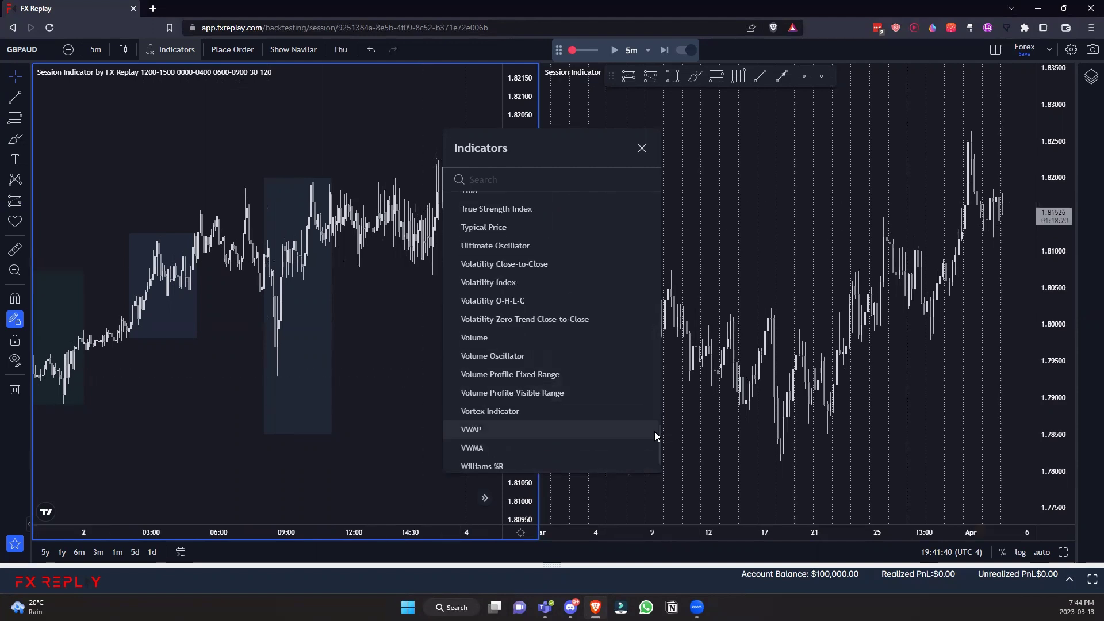
- Close the indicator library and save the Forex chart layout
{"action": "left_click_drag", "start_coordinate": [658, 433], "coordinate": [655, 157]}
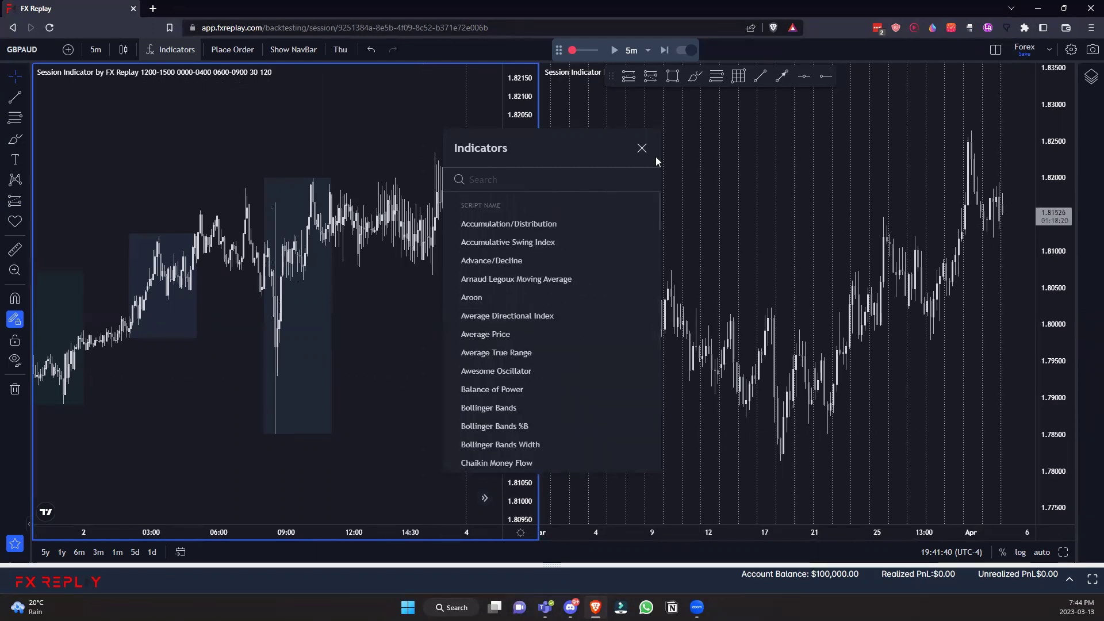
{"action": "left_click", "coordinate": [643, 148]}
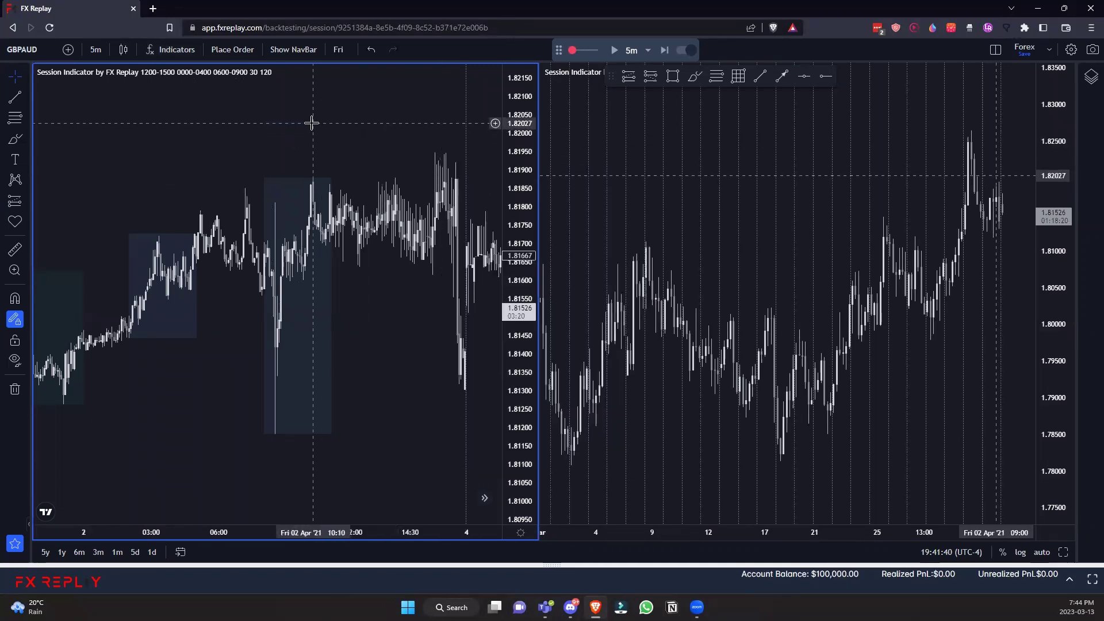
{"action": "left_click_drag", "start_coordinate": [311, 123], "coordinate": [305, 126]}
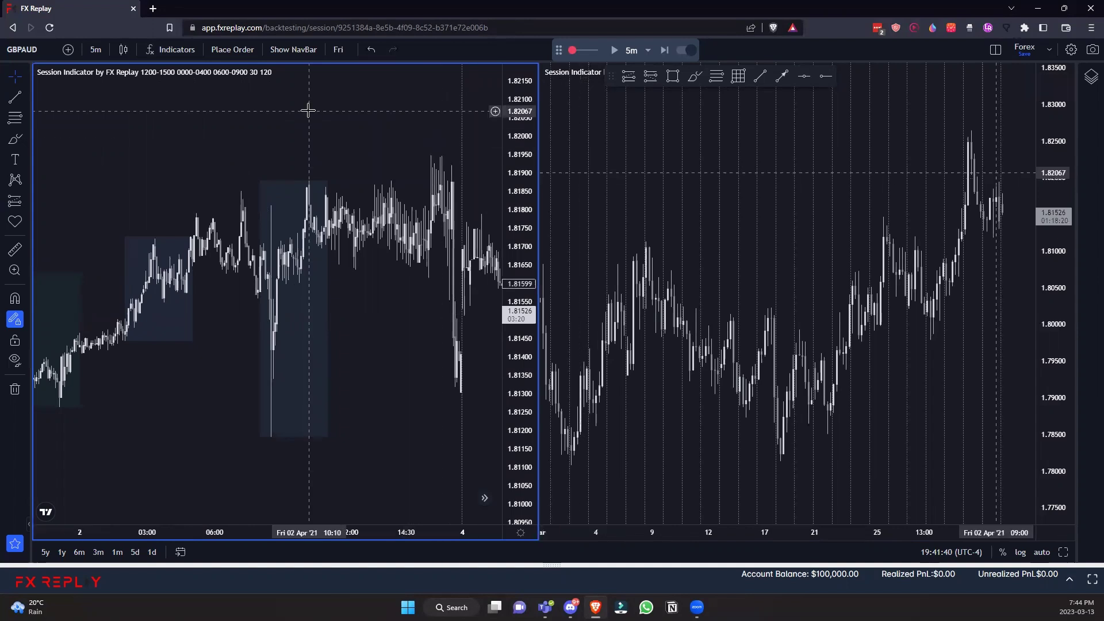
{"action": "left_click", "coordinate": [1050, 51]}
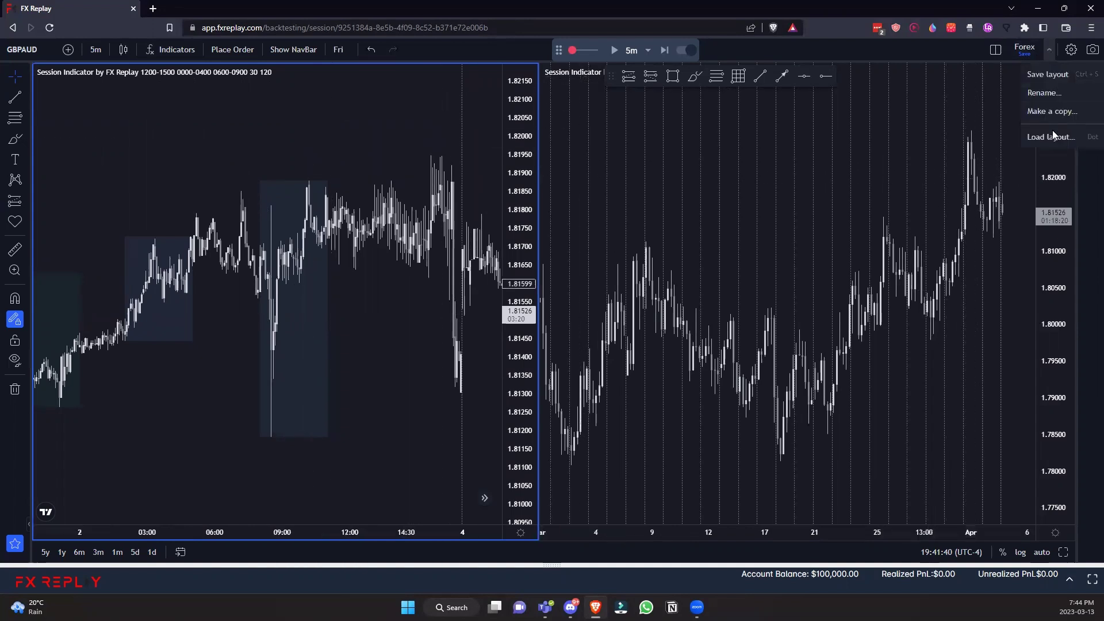
{"action": "left_click", "coordinate": [1030, 54]}
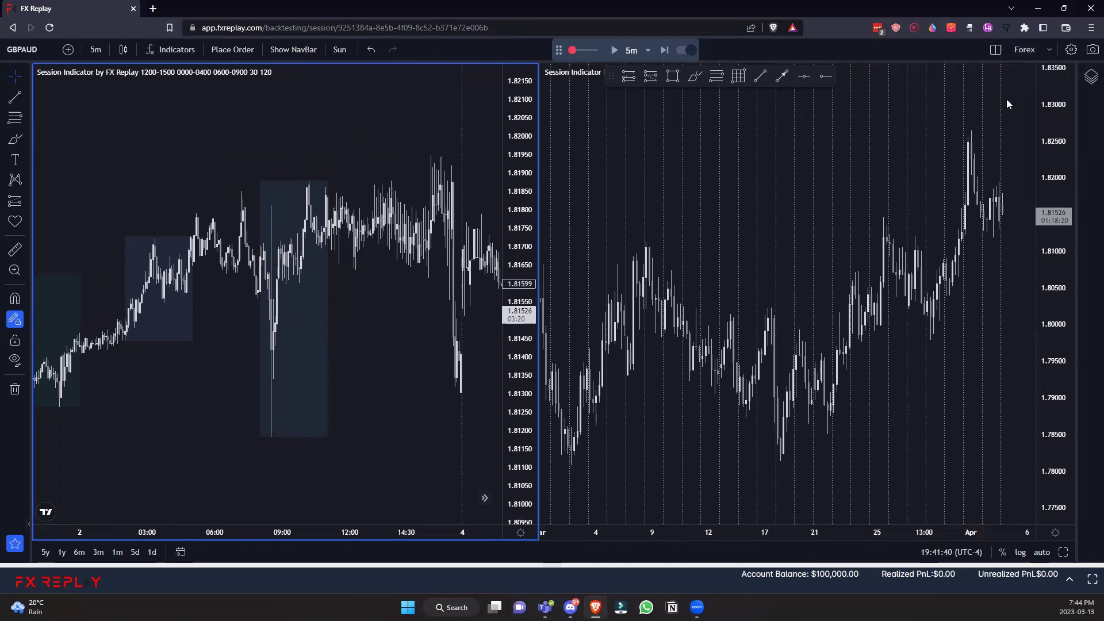
- Set the replay step interval to 1h and advance the replay by one step
{"action": "scroll", "coordinate": [229, 128], "scroll_direction": "right", "scroll_amount": 10}
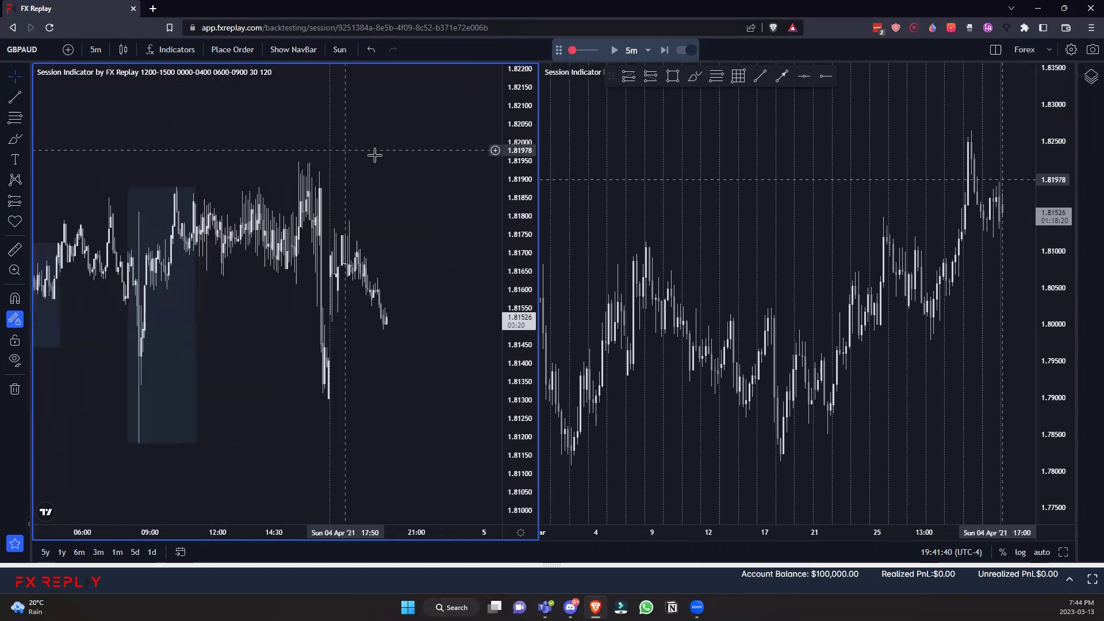
{"action": "scroll", "coordinate": [998, 241], "scroll_direction": "up", "scroll_amount": 5}
{"action": "left_click", "coordinate": [989, 256]}
{"action": "scroll", "coordinate": [955, 265], "scroll_direction": "up", "scroll_amount": 3}
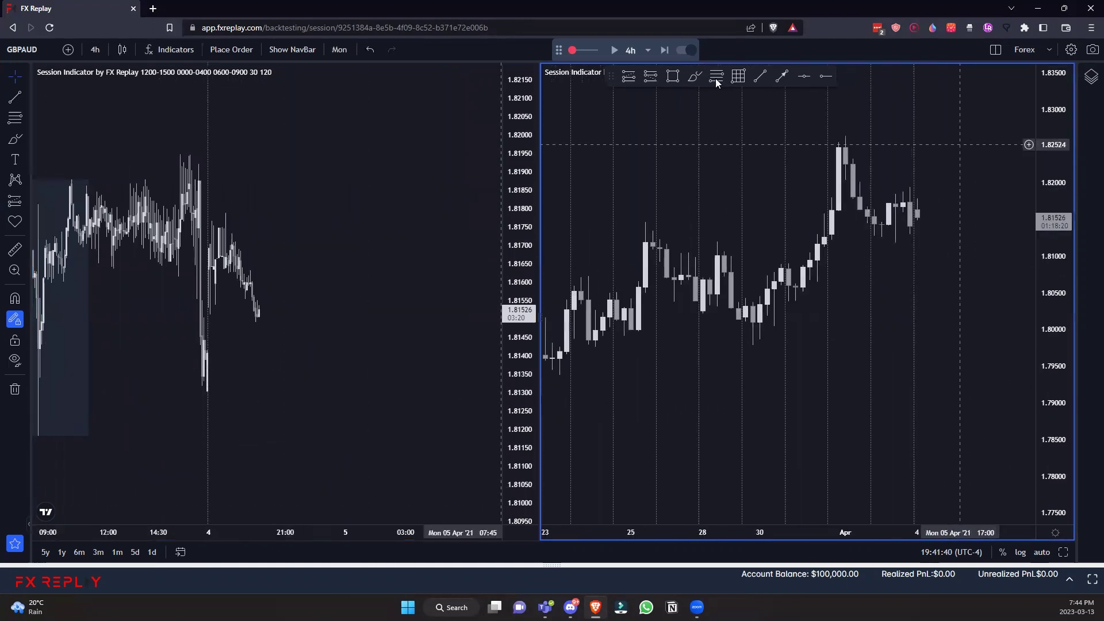
{"action": "left_click", "coordinate": [632, 50]}
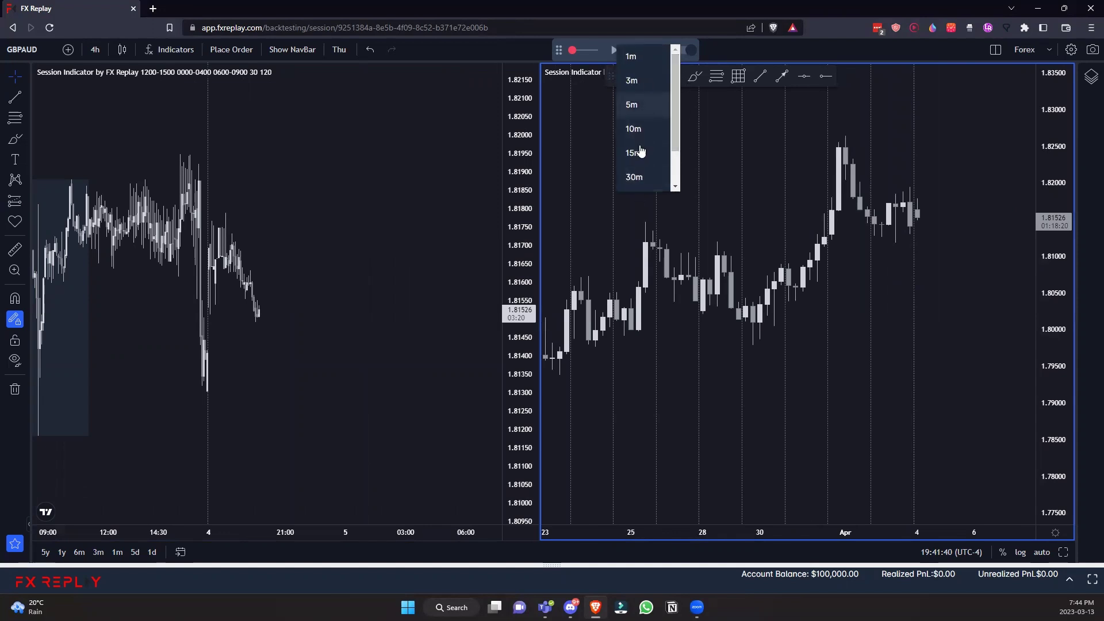
{"action": "left_click", "coordinate": [723, 165]}
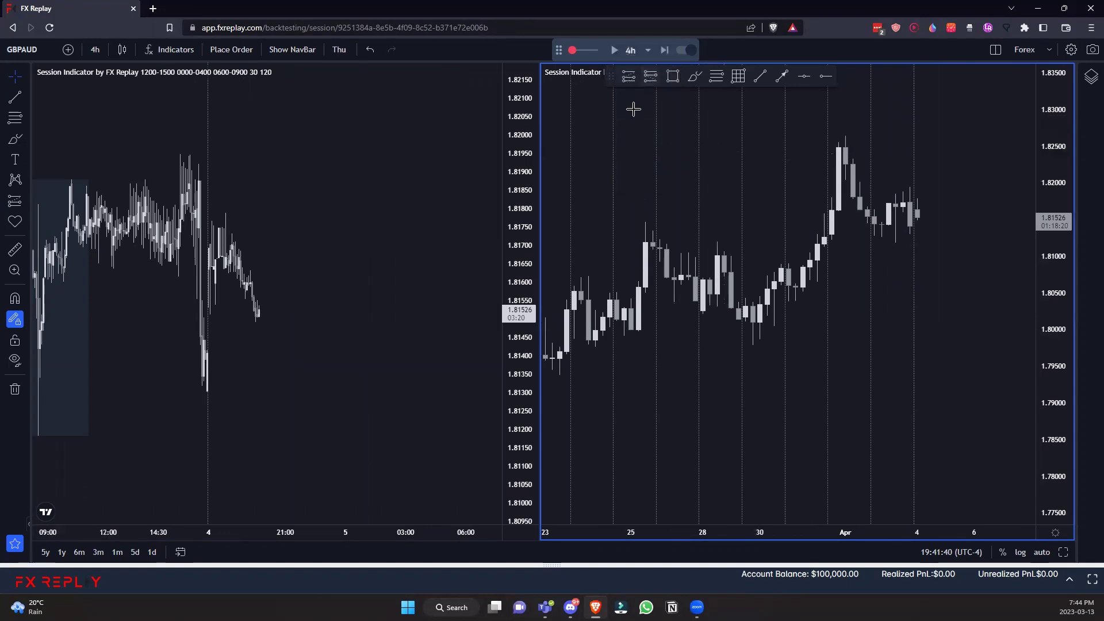
{"action": "left_click", "coordinate": [647, 51]}
{"action": "left_click", "coordinate": [642, 154]}
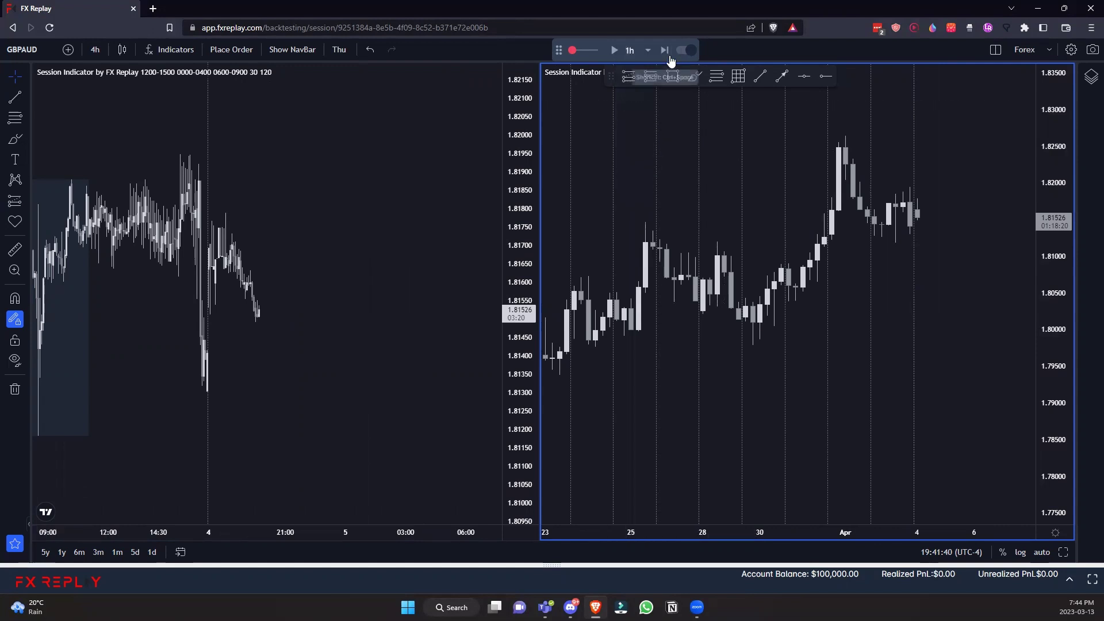
{"action": "left_click", "coordinate": [665, 51]}
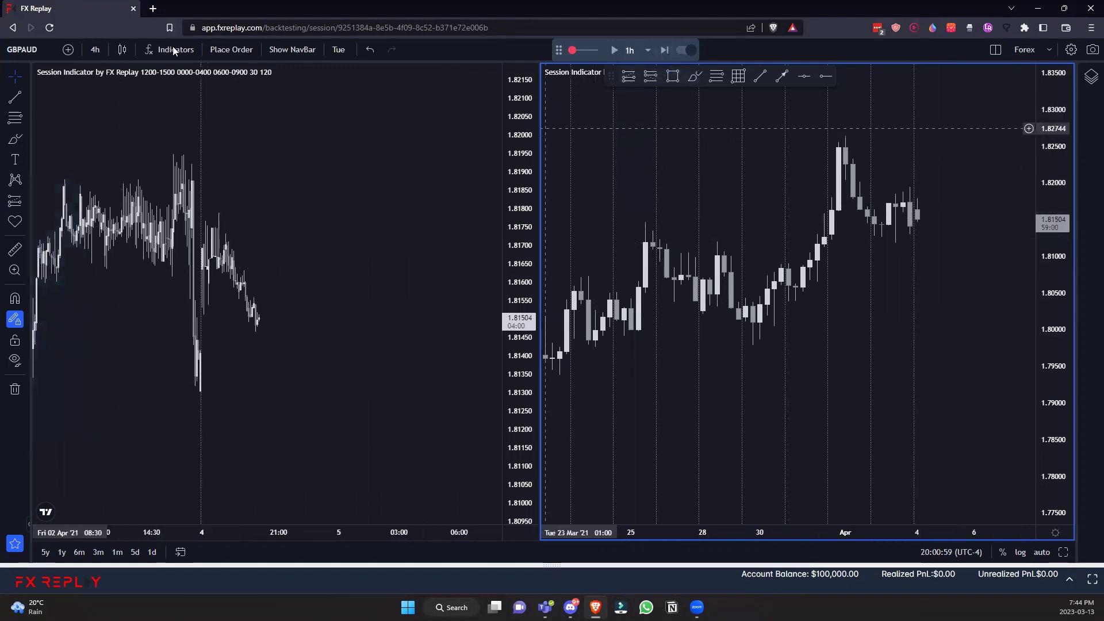
- Switch the 4-hour chart to 1 hour and advance the replay by two steps
{"action": "left_click", "coordinate": [95, 50]}
{"action": "left_click", "coordinate": [114, 228]}
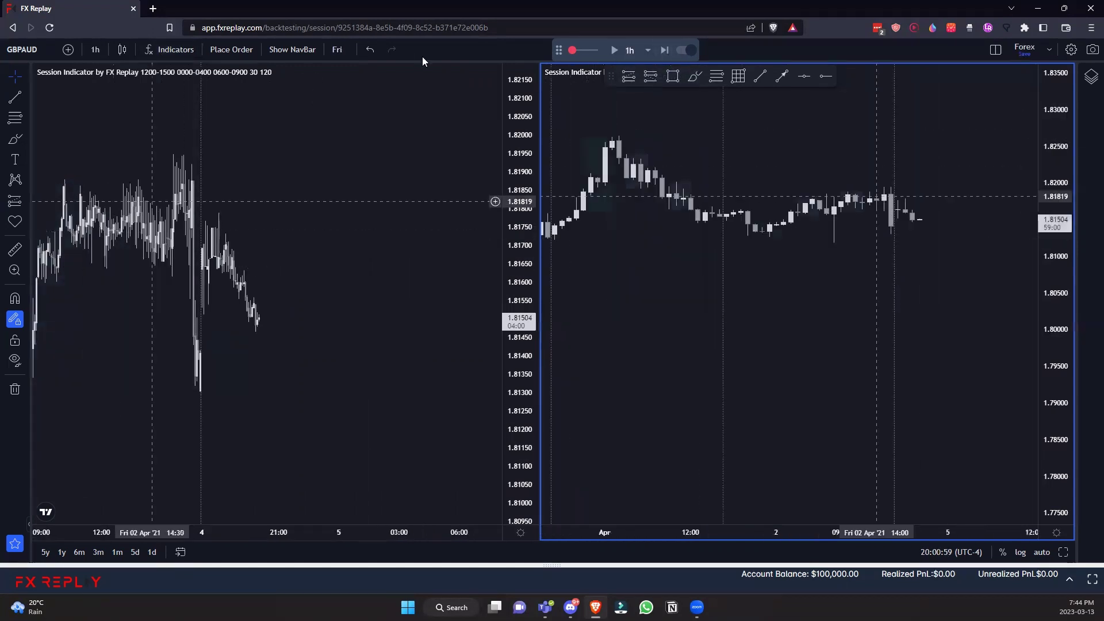
{"action": "left_click", "coordinate": [669, 52]}
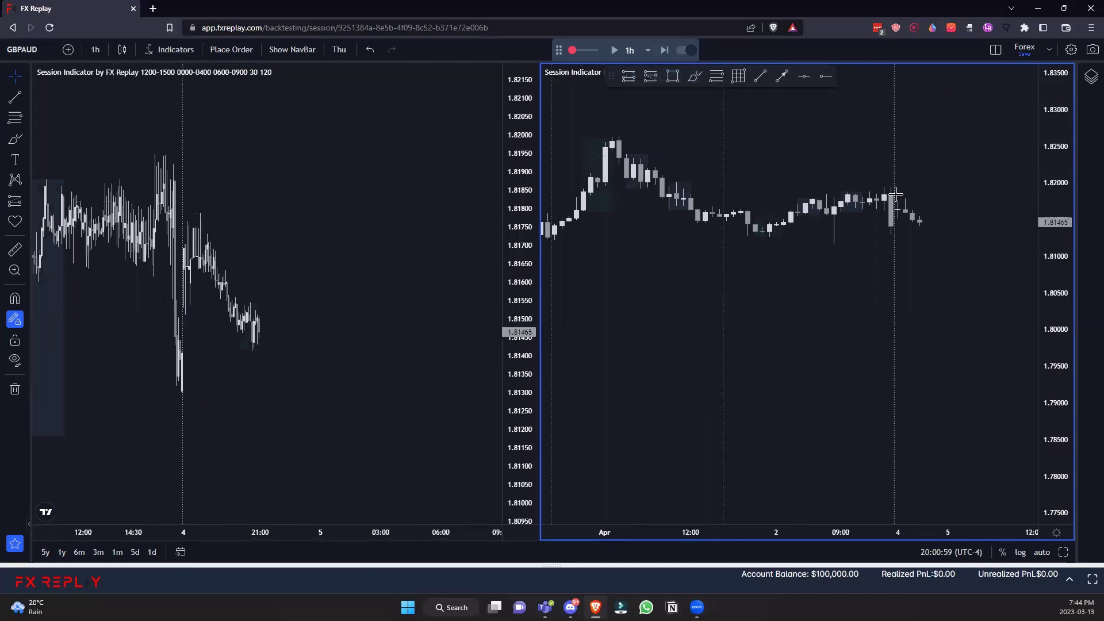
{"action": "left_click", "coordinate": [665, 51]}
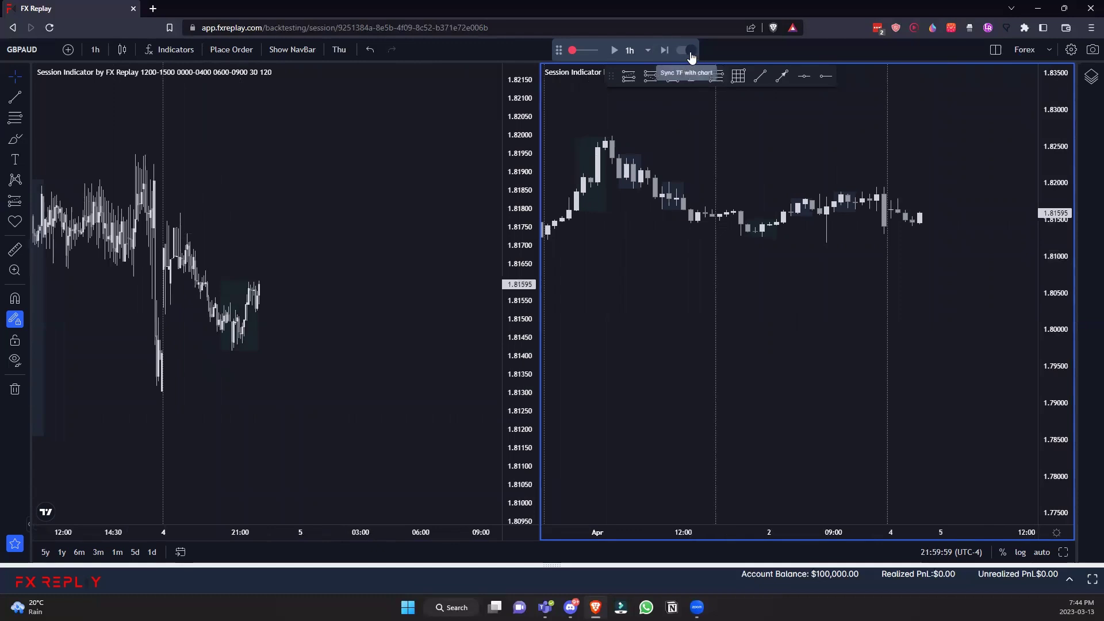
- Switch the 1-hour chart to 30 minutes and advance the replay by one synced 30m step
{"action": "left_click_drag", "start_coordinate": [542, 50], "coordinate": [526, 50]}
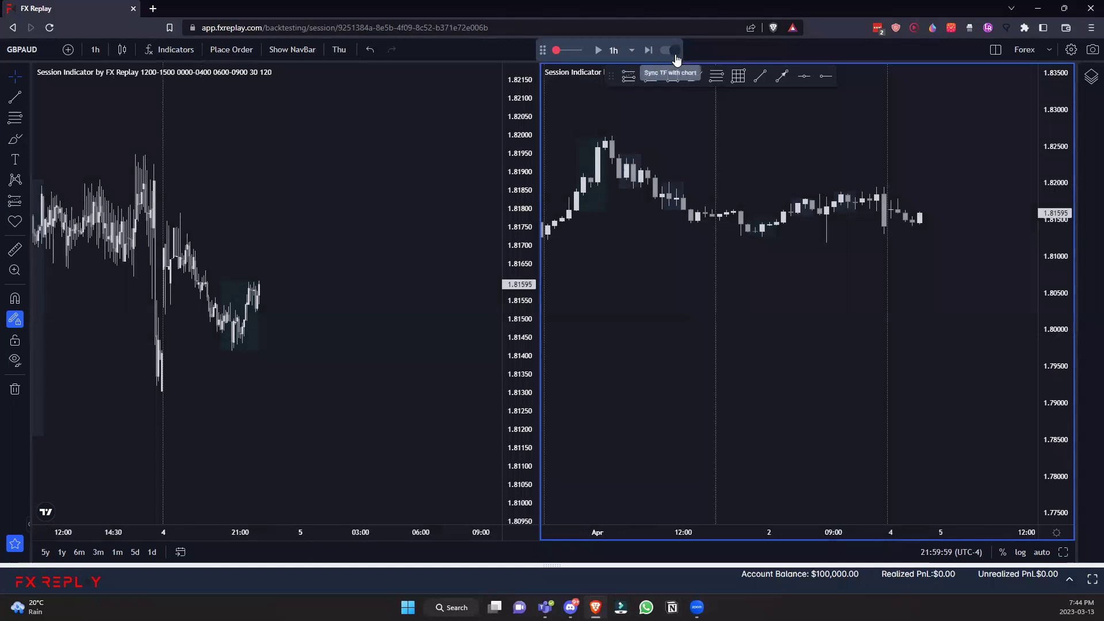
{"action": "left_click", "coordinate": [96, 50]}
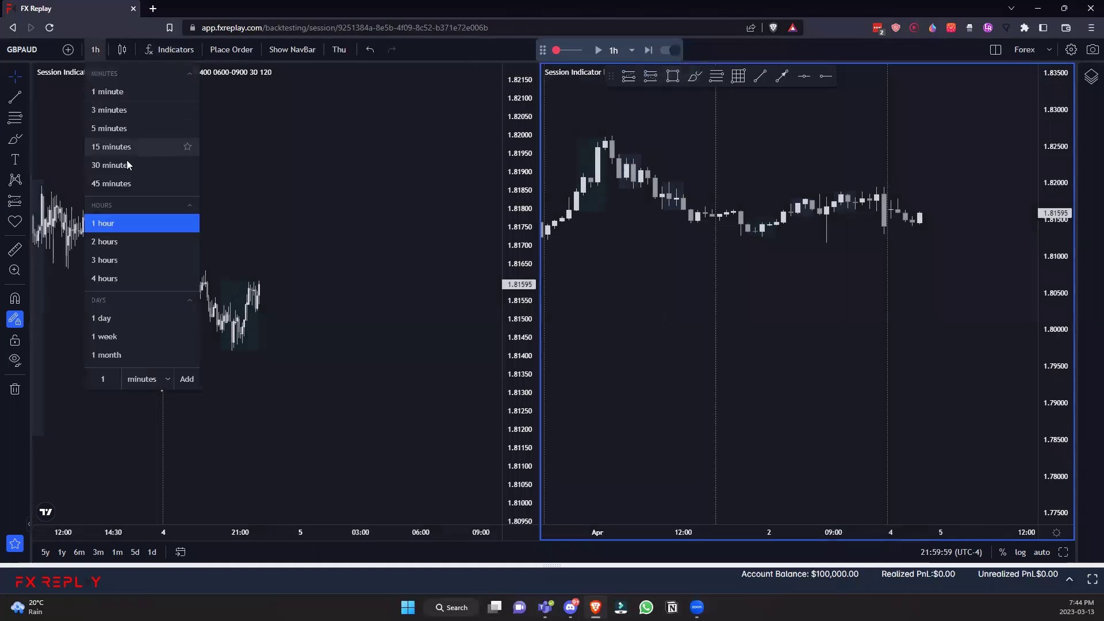
{"action": "left_click", "coordinate": [111, 166]}
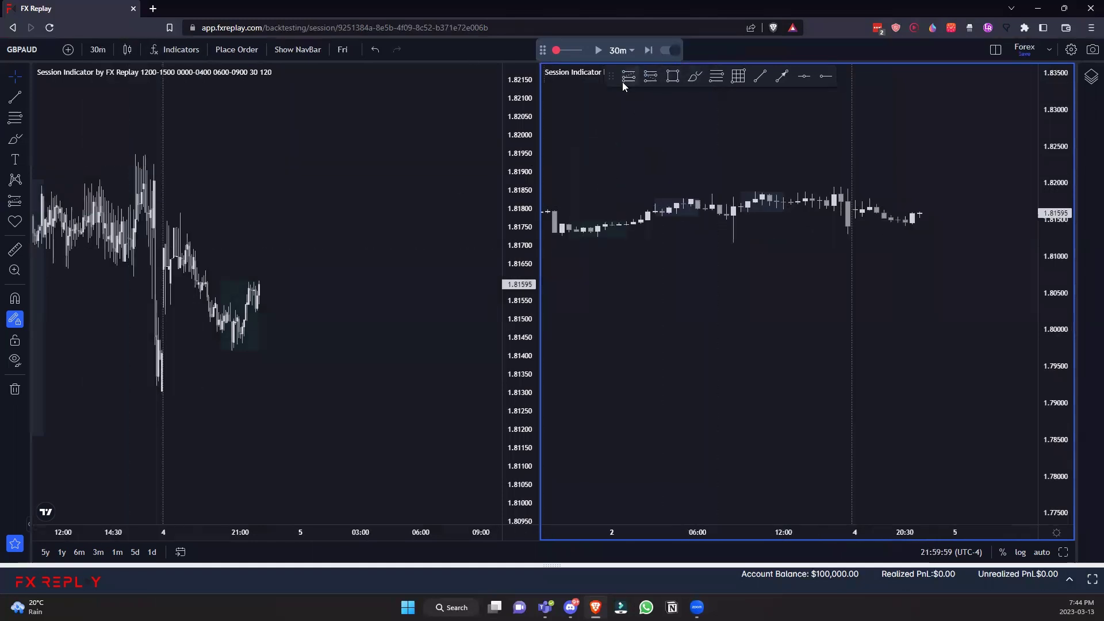
{"action": "left_click", "coordinate": [650, 51]}
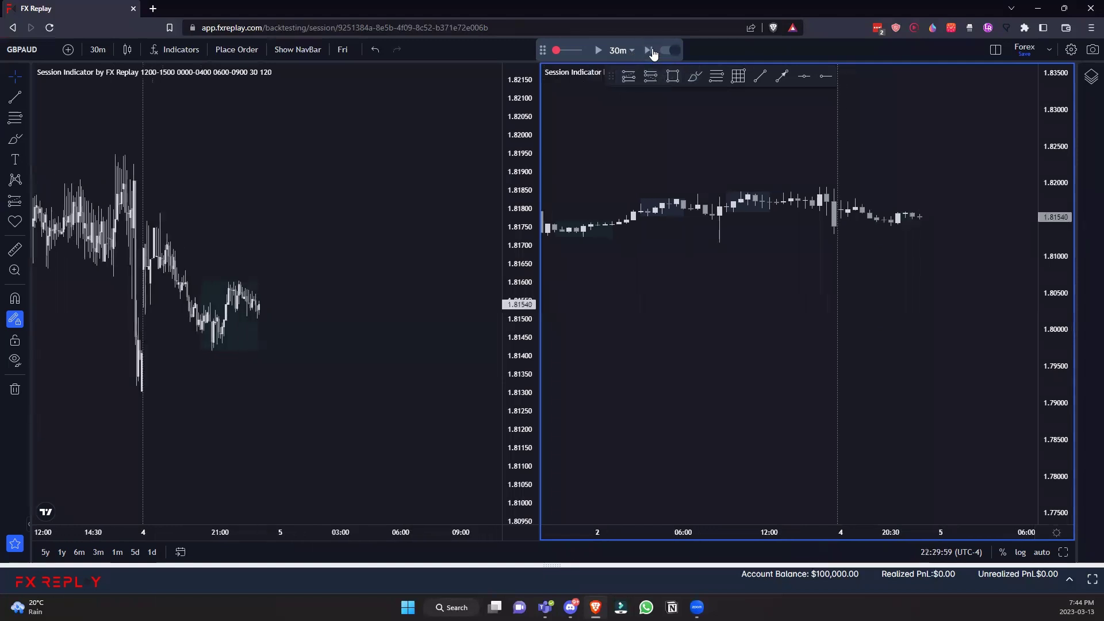
- Run the replay in 1m steps at maximum speed with timeframe sync off, and pause it
{"action": "left_click", "coordinate": [621, 53]}
{"action": "left_click", "coordinate": [626, 58]}
{"action": "left_click_drag", "start_coordinate": [559, 50], "coordinate": [523, 81]}
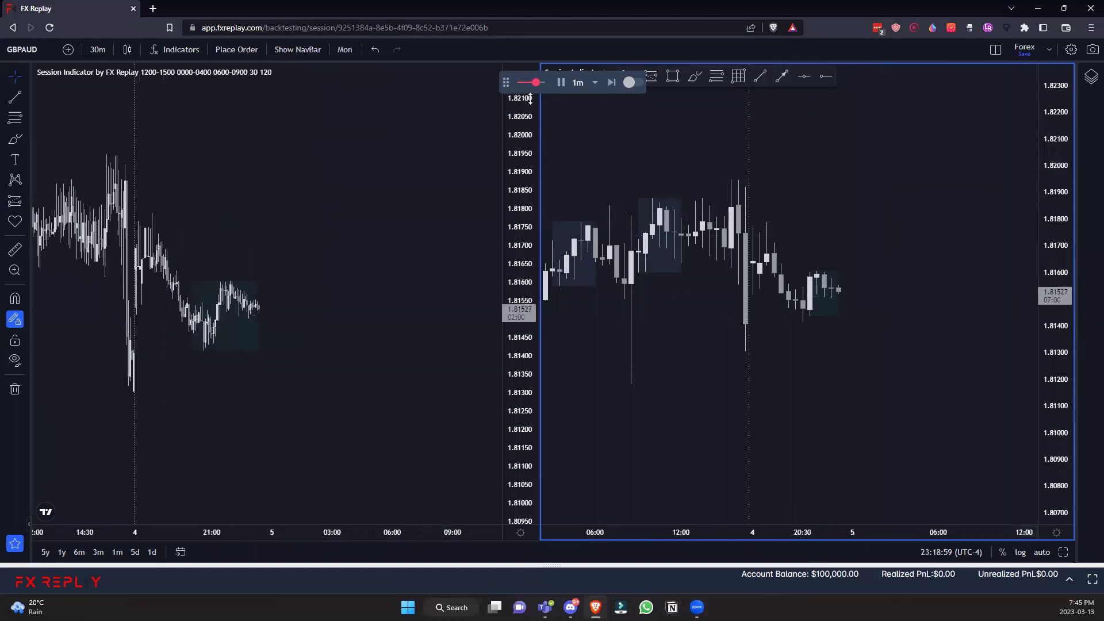
{"action": "left_click_drag", "start_coordinate": [536, 82], "coordinate": [541, 82]}
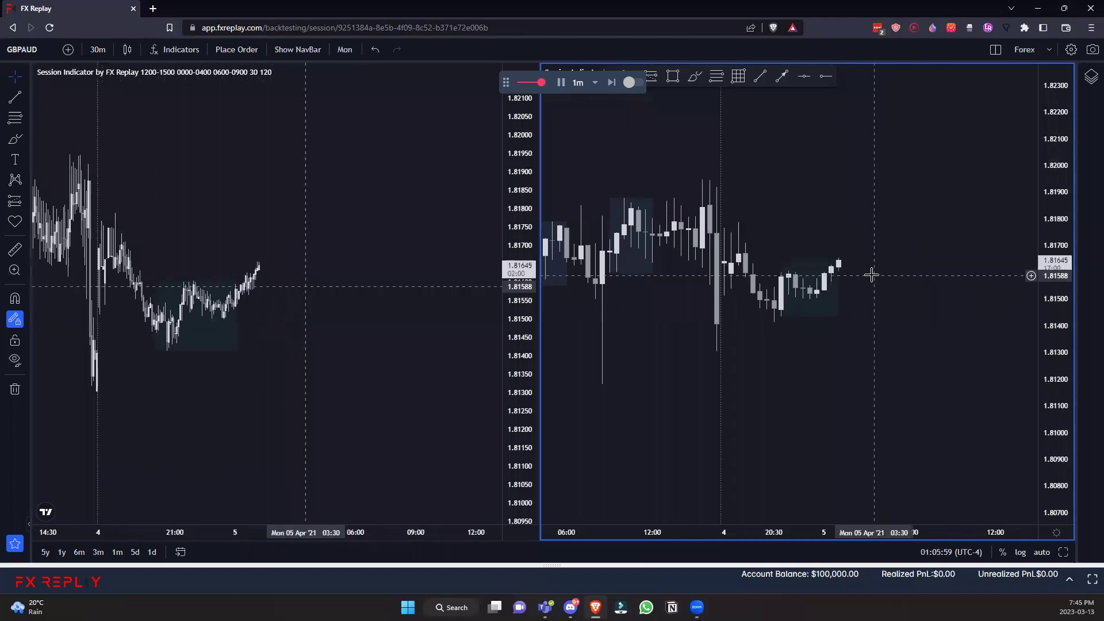
{"action": "left_click", "coordinate": [567, 84]}
- Turn timeframe sync back on and set the active chart's interval to 30 minutes
{"action": "scroll", "coordinate": [899, 259], "scroll_direction": "down", "scroll_amount": 2}
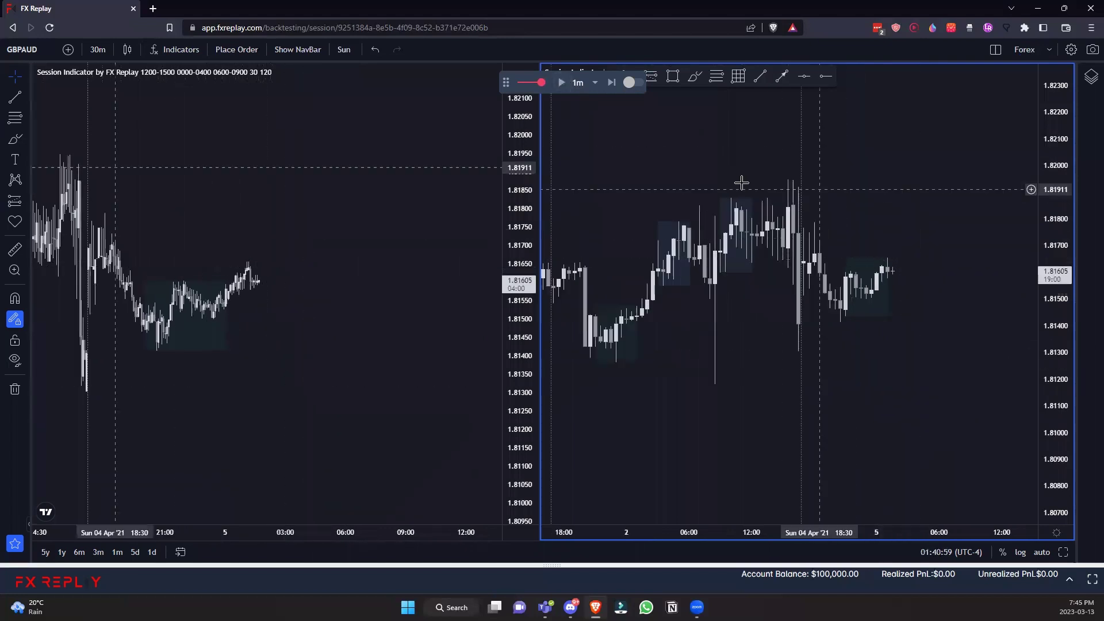
{"action": "left_click", "coordinate": [586, 82]}
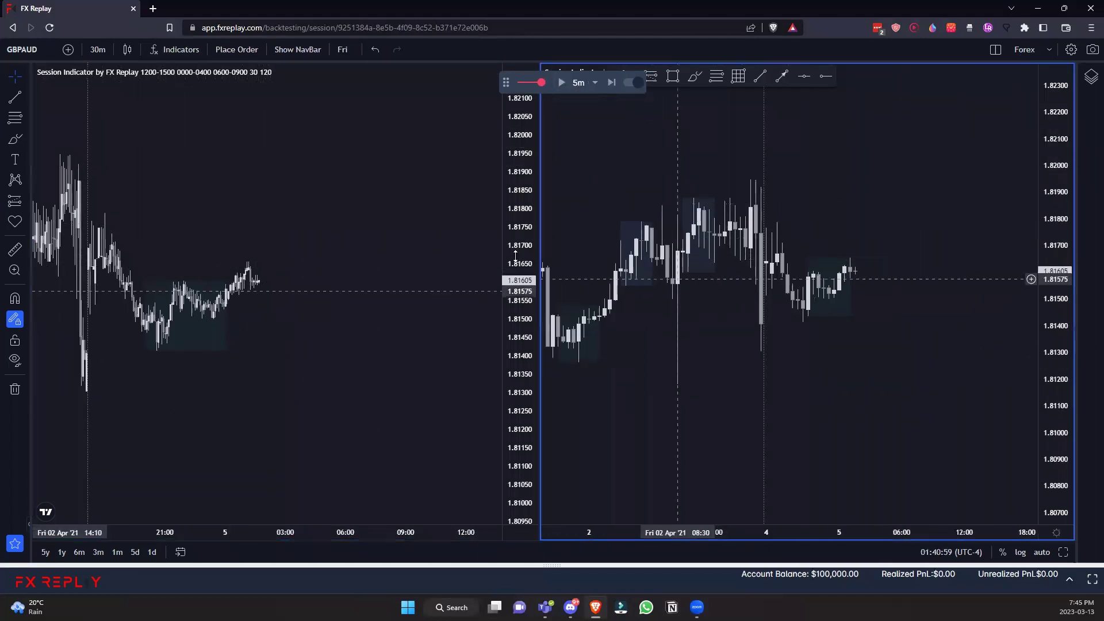
{"action": "type", "text": "30"}
{"action": "key", "text": "Return"}
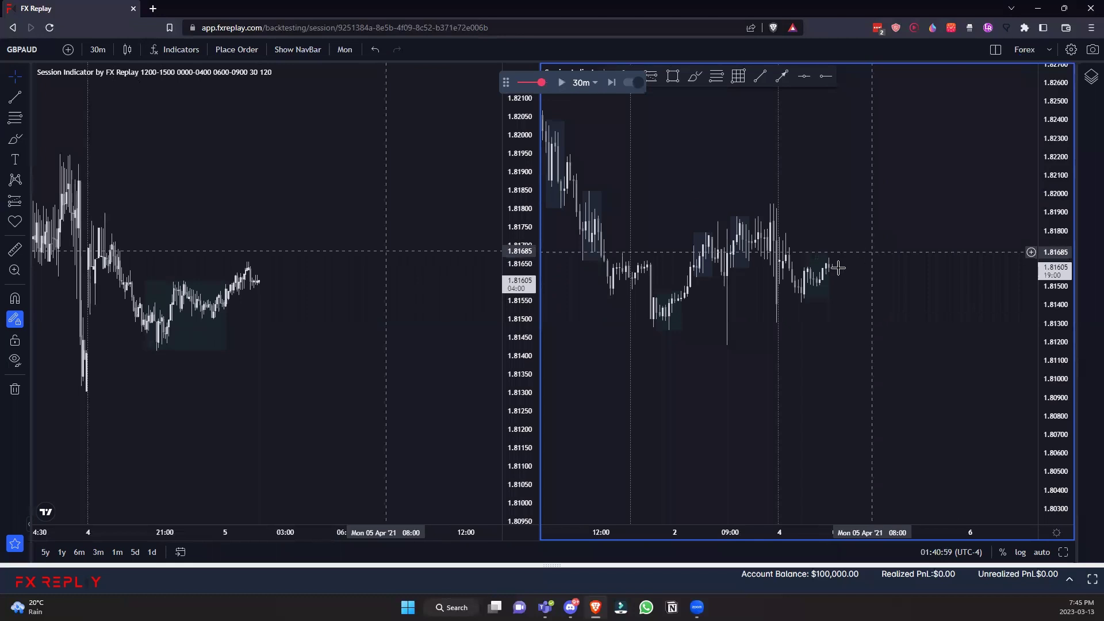
{"action": "left_click_drag", "start_coordinate": [837, 269], "coordinate": [837, 268]}
- Set the replay step interval to 1h and advance the replay by three steps
{"action": "left_click", "coordinate": [597, 83]}
{"action": "left_click", "coordinate": [599, 183]}
{"action": "left_click", "coordinate": [612, 82]}
{"action": "left_click", "coordinate": [611, 82]}
{"action": "left_click", "coordinate": [611, 82]}
- Place a vertical line at Mon 05 Apr '21 03:30 on the 30-minute chart and check the time zone options
{"action": "left_click_drag", "start_coordinate": [828, 262], "coordinate": [812, 260]}
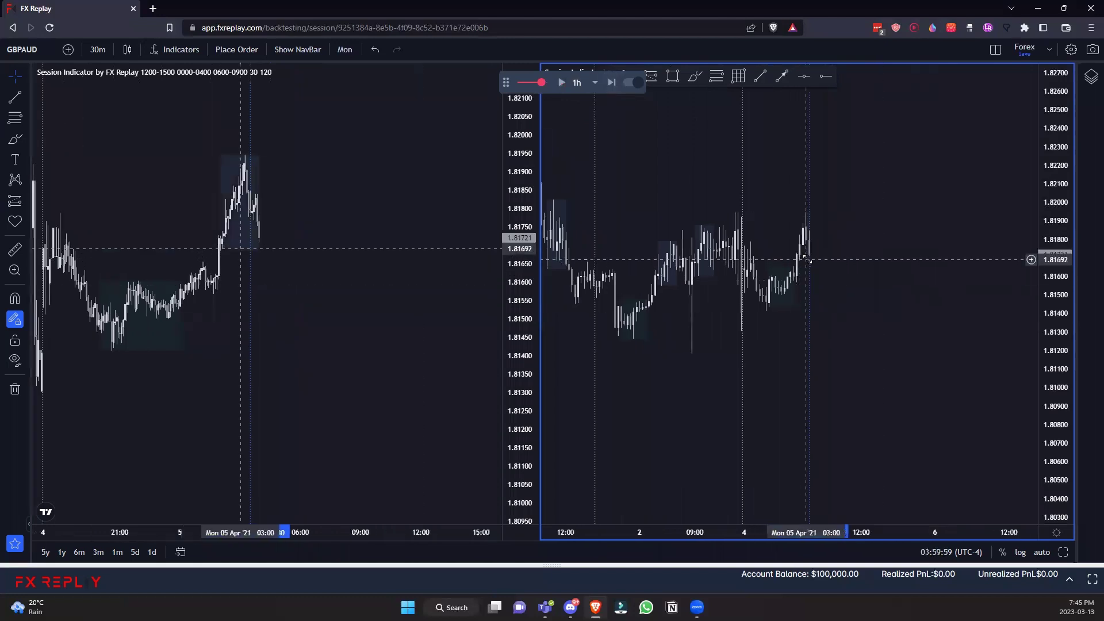
{"action": "left_click", "coordinate": [971, 551]}
{"action": "left_click", "coordinate": [989, 309]}
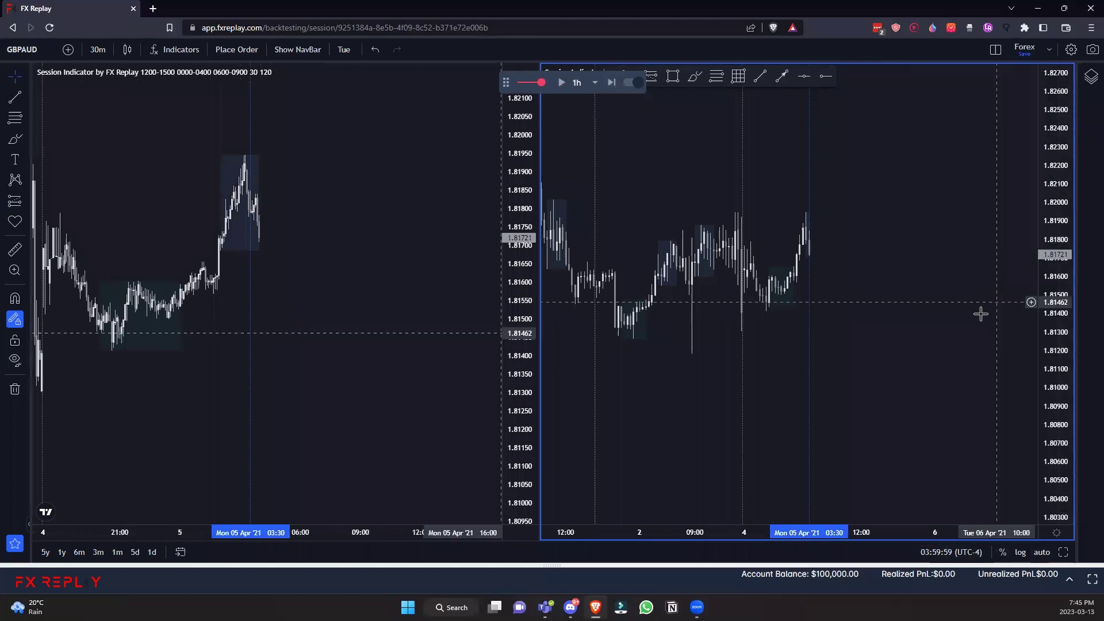
- Review the NY session start and end time options in the Session Indicator settings of the 5-minute chart
{"action": "left_click", "coordinate": [352, 211]}
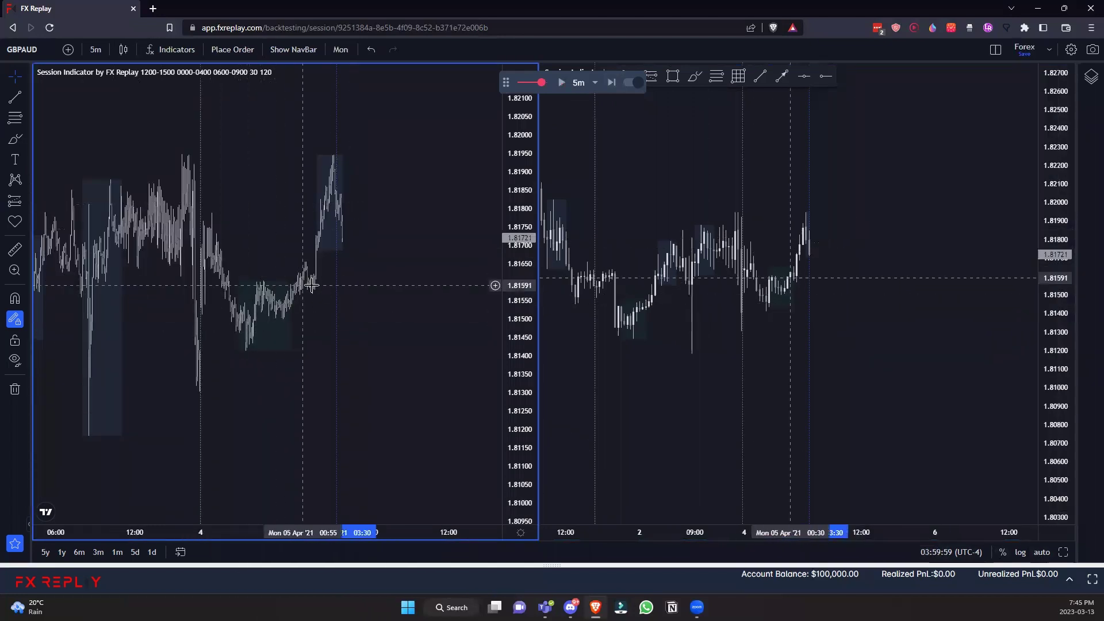
{"action": "scroll", "coordinate": [325, 316], "scroll_direction": "down", "scroll_amount": 1}
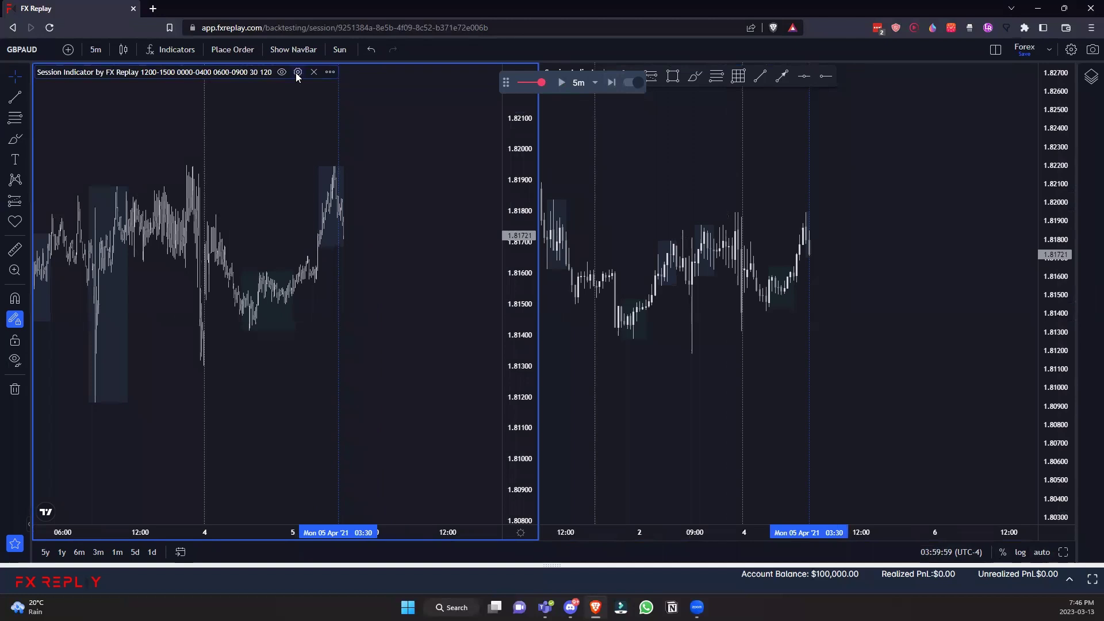
{"action": "left_click", "coordinate": [298, 72]}
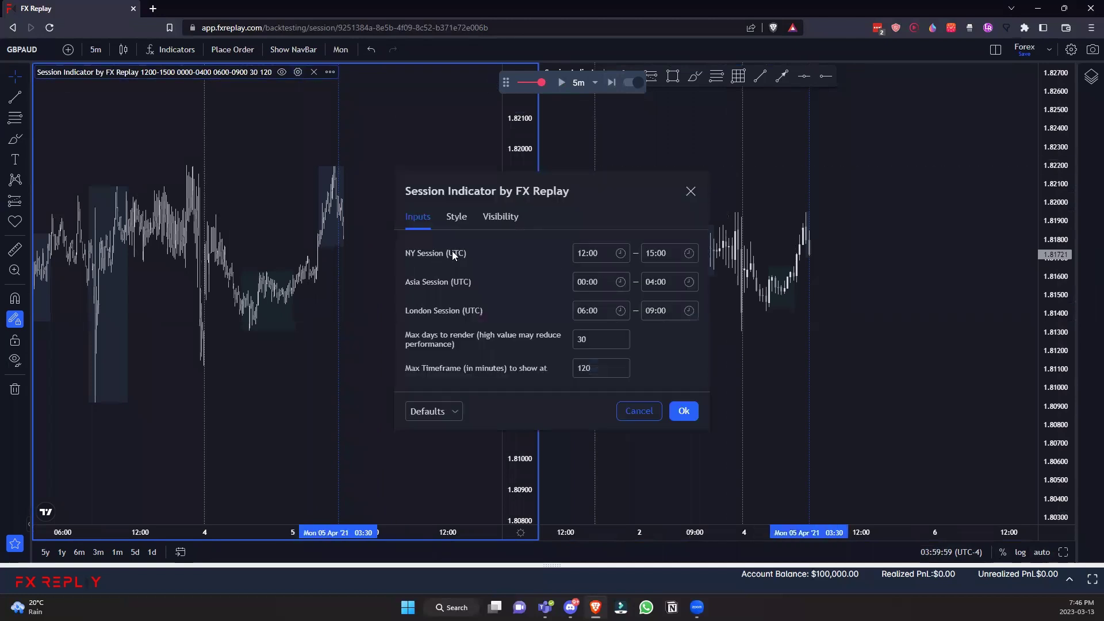
{"action": "left_click", "coordinate": [604, 254]}
{"action": "left_click", "coordinate": [446, 251]}
{"action": "left_click", "coordinate": [600, 253]}
{"action": "left_click", "coordinate": [520, 259]}
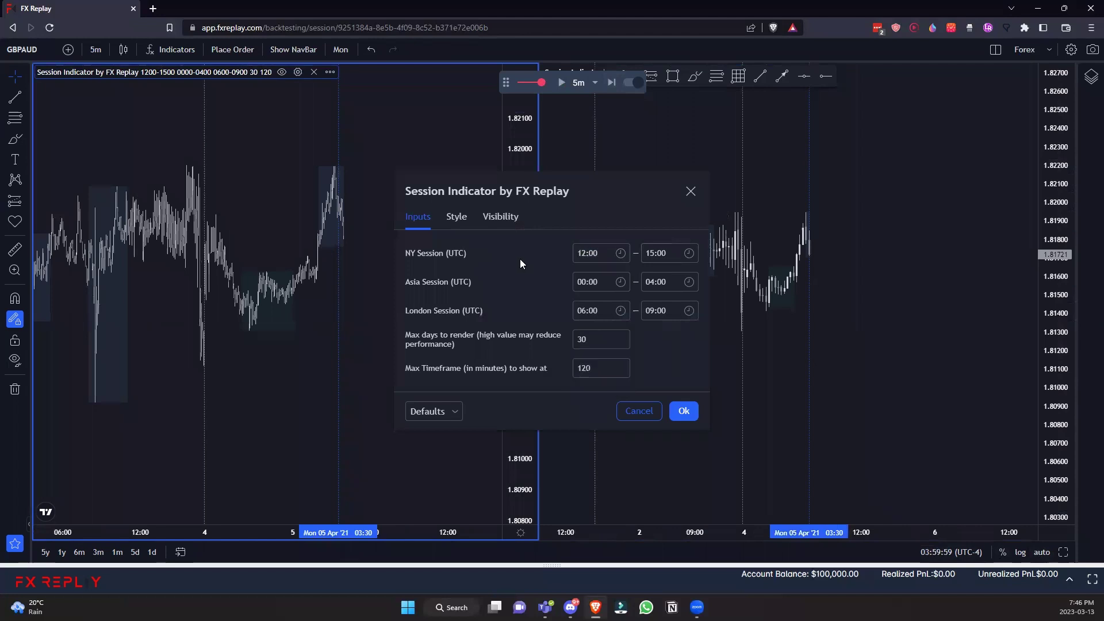
{"action": "left_click", "coordinate": [600, 253]}
{"action": "left_click_drag", "start_coordinate": [600, 253], "coordinate": [581, 252]}
{"action": "left_click", "coordinate": [445, 248]}
{"action": "left_click", "coordinate": [600, 251]}
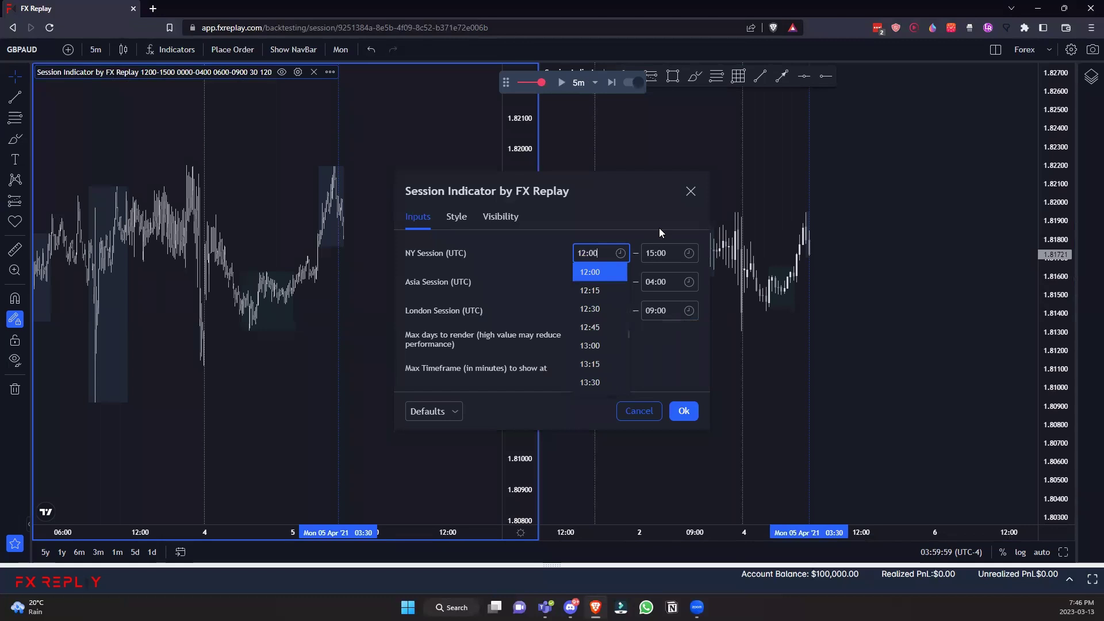
{"action": "left_click", "coordinate": [675, 258]}
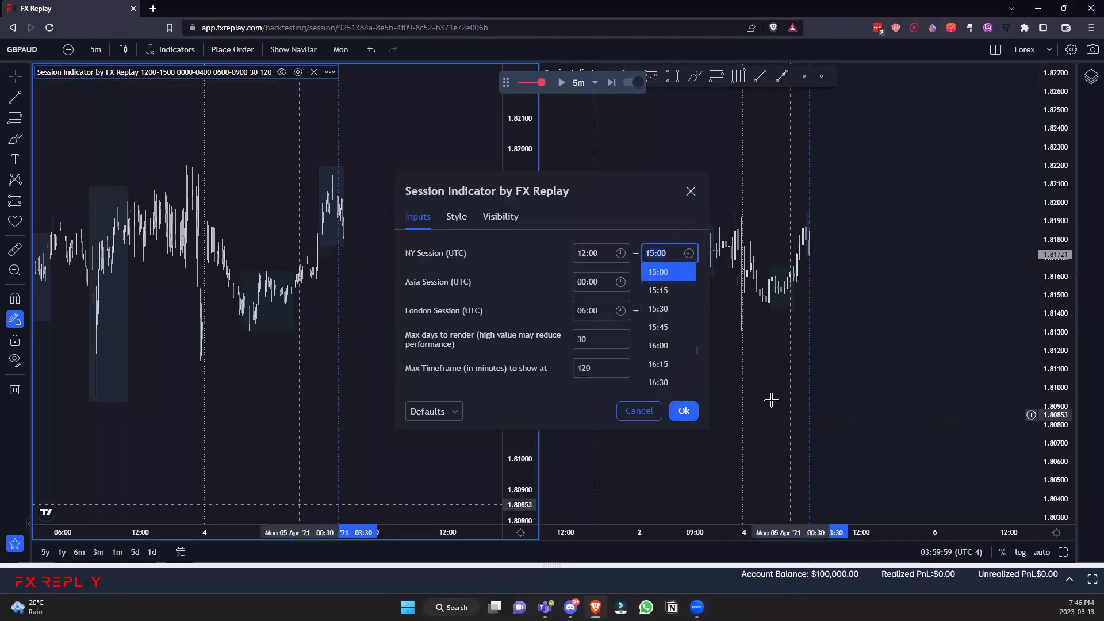
{"action": "left_click", "coordinate": [595, 235]}
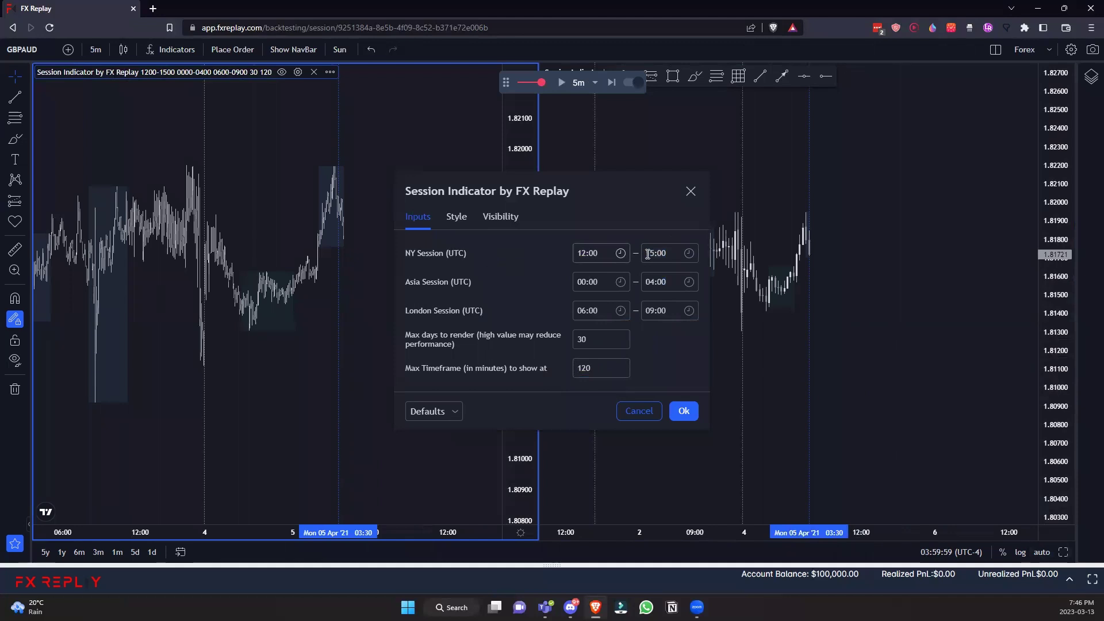
{"action": "left_click", "coordinate": [685, 409]}
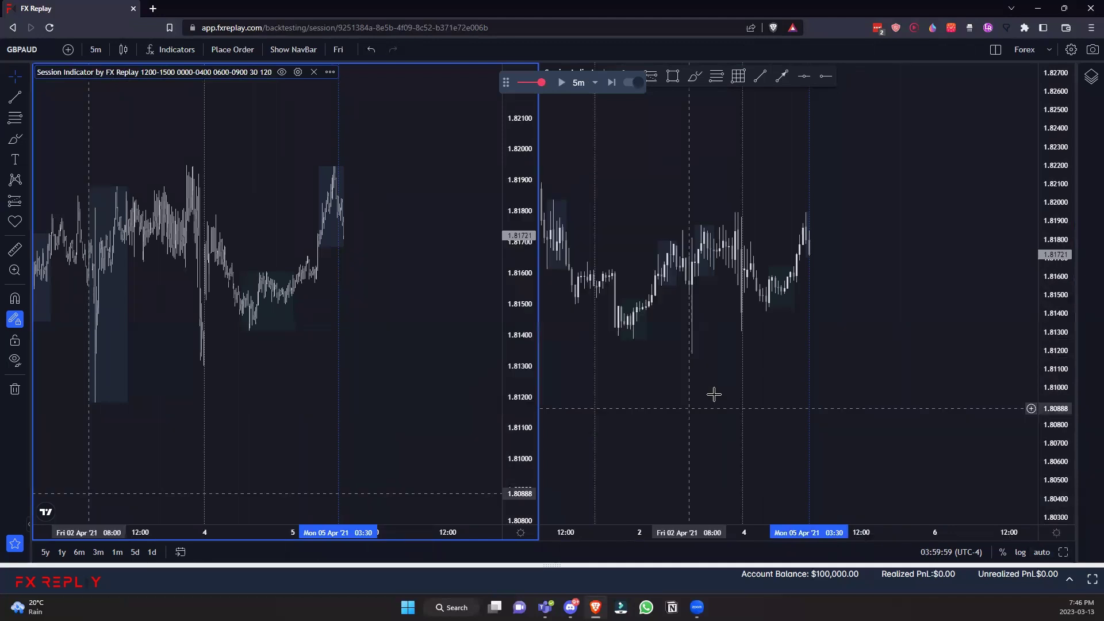
- Set the second chart's interval to 30 minutes and remove the vertical line at Mon 05 Apr '21 03:30
{"action": "type", "text": "30"}
{"action": "key", "text": "Return"}
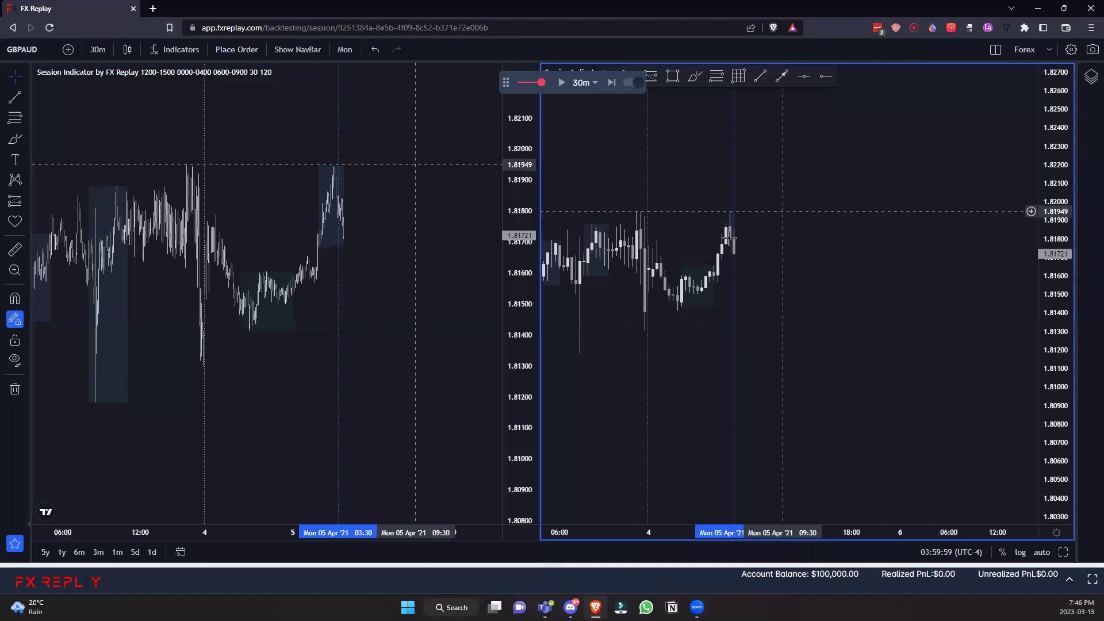
{"action": "right_click", "coordinate": [735, 211]}
{"action": "left_click", "coordinate": [776, 400]}
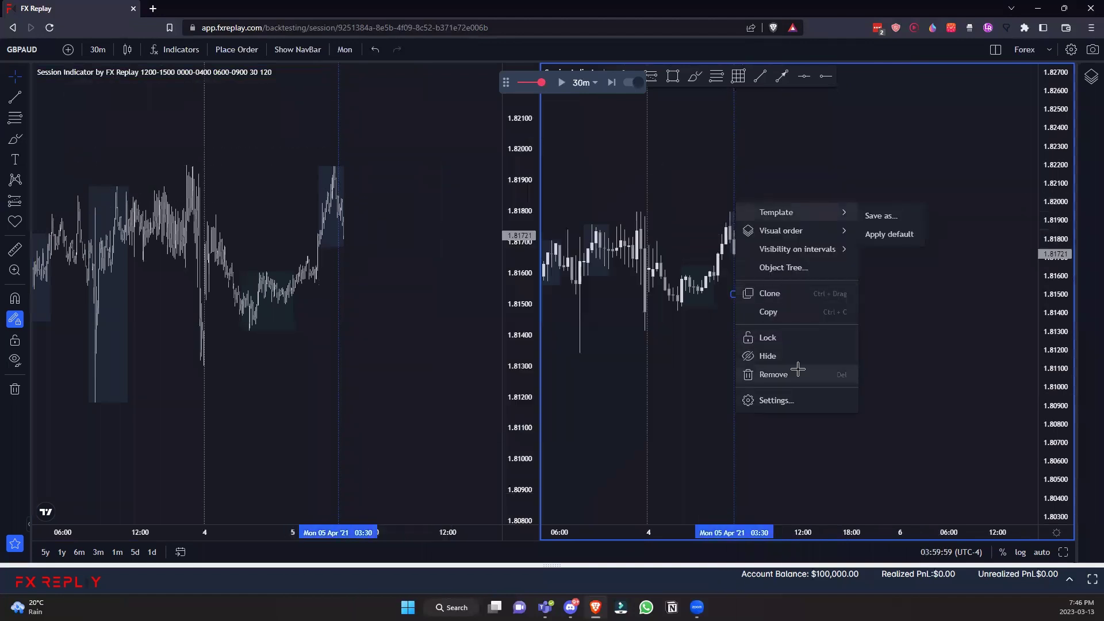
{"action": "key", "text": "Escape"}
- Advance the replay in 5m steps from the 5-minute chart until the clock reaches 07:04:59
{"action": "left_click", "coordinate": [291, 138]}
{"action": "left_click_drag", "start_coordinate": [299, 164], "coordinate": [234, 165]}
{"action": "left_click", "coordinate": [612, 84]}
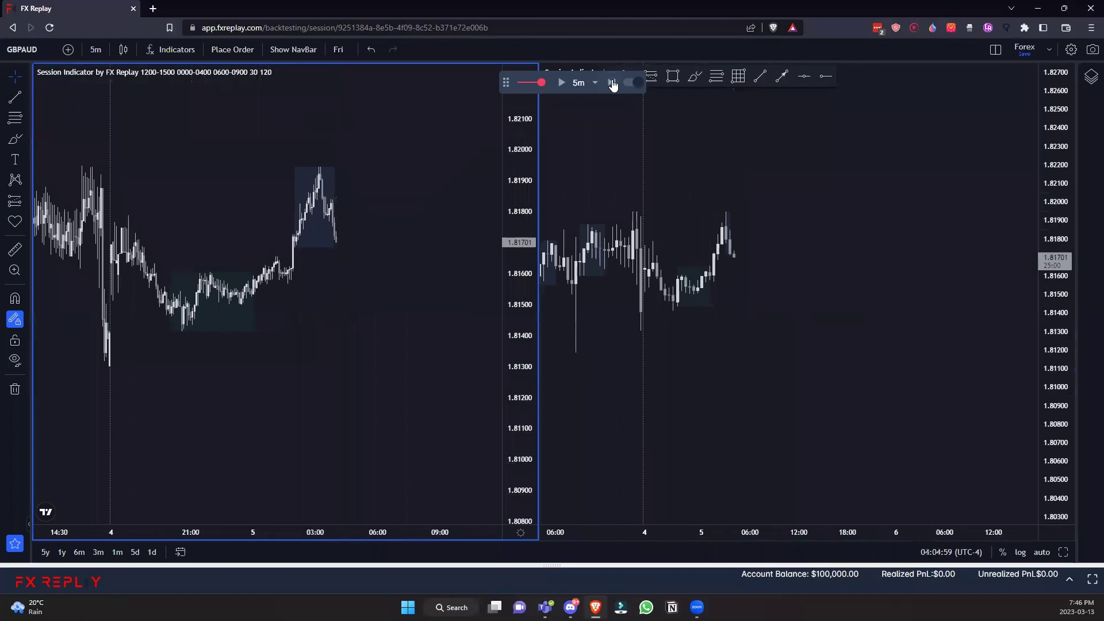
{"action": "left_click", "coordinate": [612, 84]}
{"action": "left_click", "coordinate": [612, 83]}
{"action": "left_click", "coordinate": [612, 83]}
{"action": "left_click", "coordinate": [612, 83]}
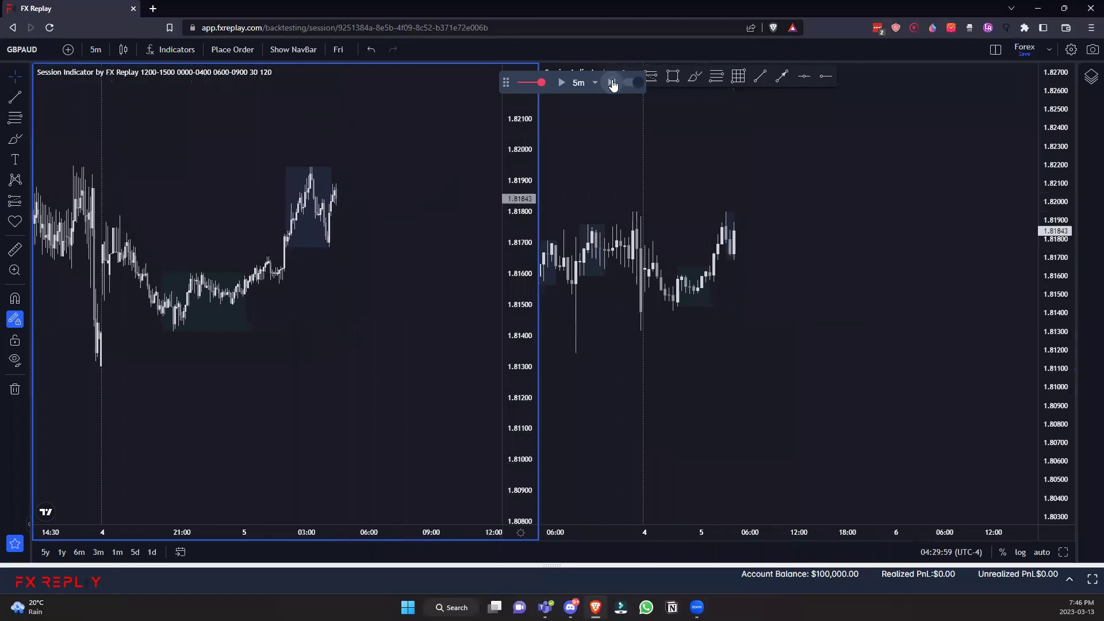
{"action": "left_click", "coordinate": [612, 83]}
{"action": "left_click", "coordinate": [612, 83]}
{"action": "left_click", "coordinate": [612, 83]}
{"action": "left_click", "coordinate": [612, 84]}
{"action": "left_click", "coordinate": [612, 84]}
{"action": "left_click", "coordinate": [612, 83]}
{"action": "left_click", "coordinate": [612, 83]}
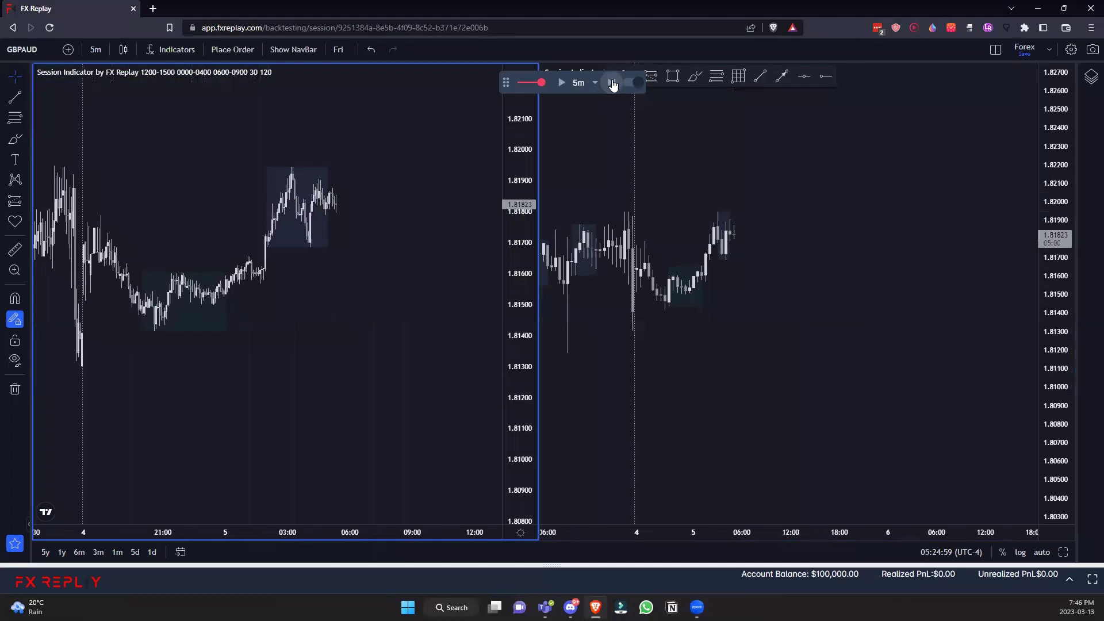
{"action": "left_click", "coordinate": [612, 83]}
{"action": "left_click", "coordinate": [612, 84]}
{"action": "left_click", "coordinate": [611, 84]}
{"action": "left_click", "coordinate": [612, 83]}
{"action": "left_click", "coordinate": [612, 83]}
{"action": "left_click", "coordinate": [611, 84]}
{"action": "left_click", "coordinate": [612, 83]}
{"action": "left_click", "coordinate": [612, 84]}
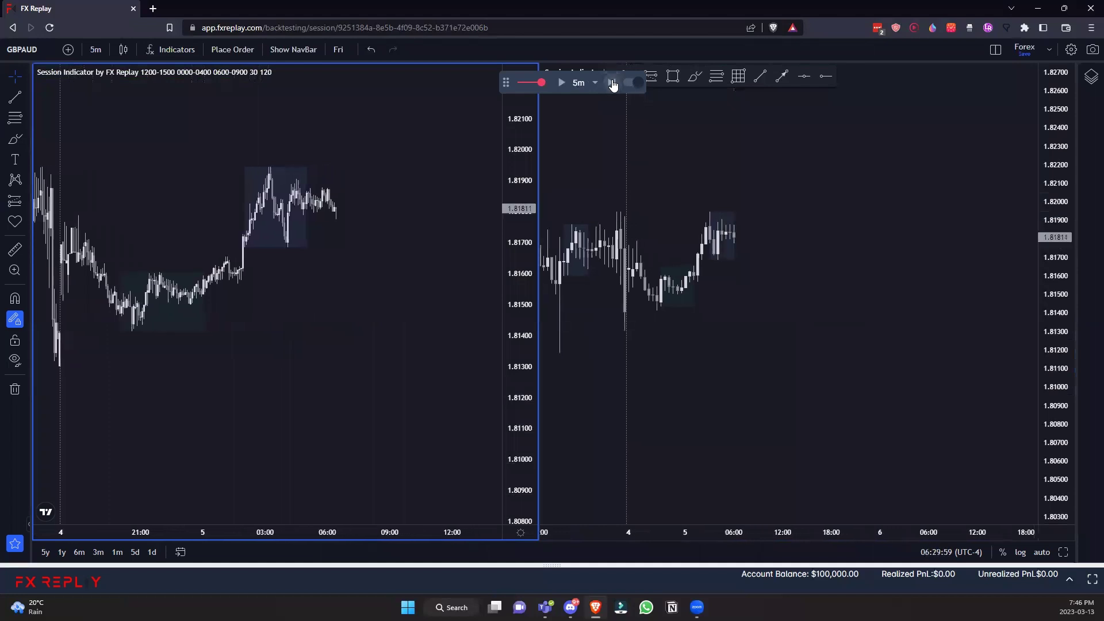
{"action": "left_click", "coordinate": [612, 84]}
{"action": "left_click", "coordinate": [612, 84]}
{"action": "left_click", "coordinate": [612, 83]}
{"action": "left_click", "coordinate": [612, 84]}
{"action": "left_click", "coordinate": [612, 83]}
{"action": "left_click", "coordinate": [612, 83]}
{"action": "left_click", "coordinate": [612, 83]}
{"action": "left_click", "coordinate": [611, 83]}
{"action": "left_click", "coordinate": [612, 83]}
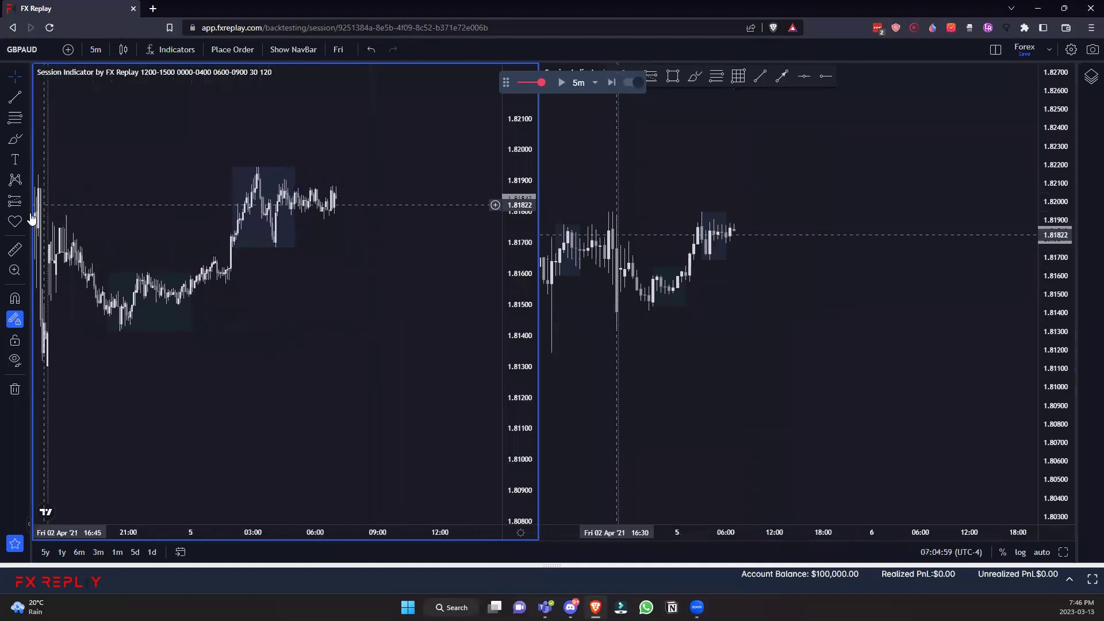
- Draw a long position on the 5-minute chart with entry 1.81843, stop 1.81684 and target 1.82338
{"action": "scroll", "coordinate": [451, 195], "scroll_direction": "down", "scroll_amount": 2}
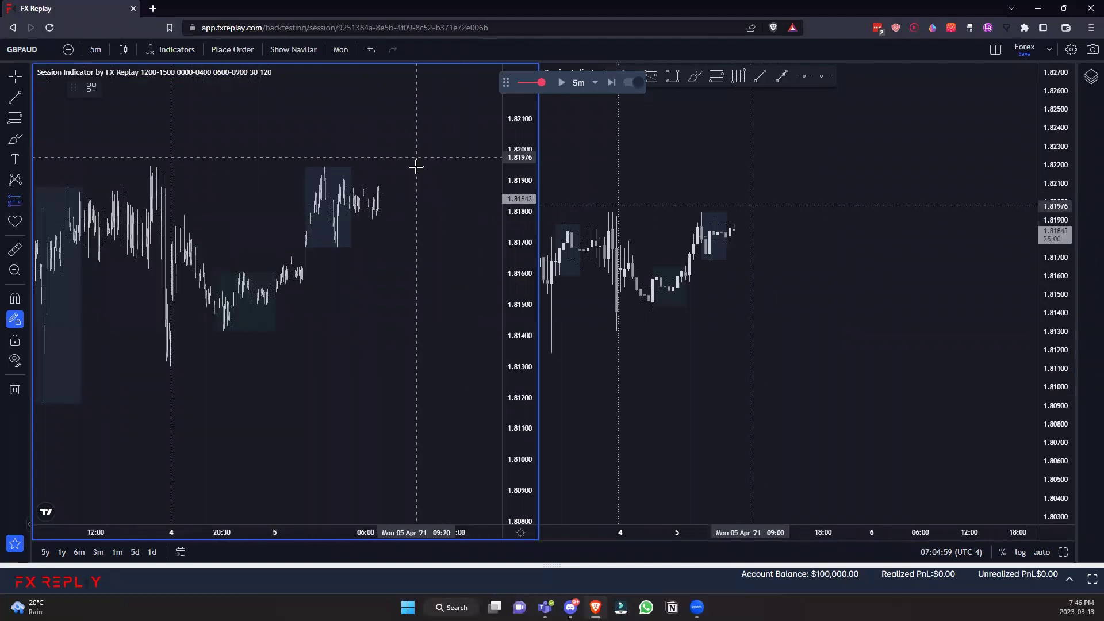
{"action": "left_click", "coordinate": [381, 198]}
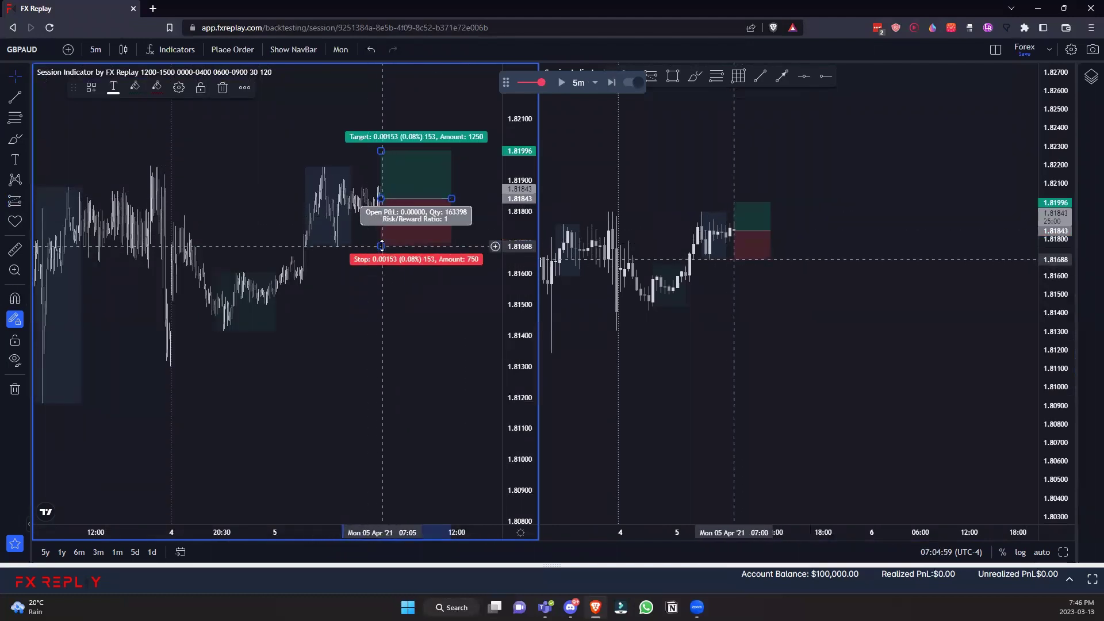
{"action": "left_click_drag", "start_coordinate": [386, 247], "coordinate": [339, 301]}
{"action": "mouse_move", "coordinate": [371, 161]}
{"action": "left_mouse_down"}
{"action": "mouse_move", "coordinate": [364, 216]}
{"action": "mouse_move", "coordinate": [406, 144]}
{"action": "mouse_move", "coordinate": [406, 102]}
{"action": "left_mouse_up"}
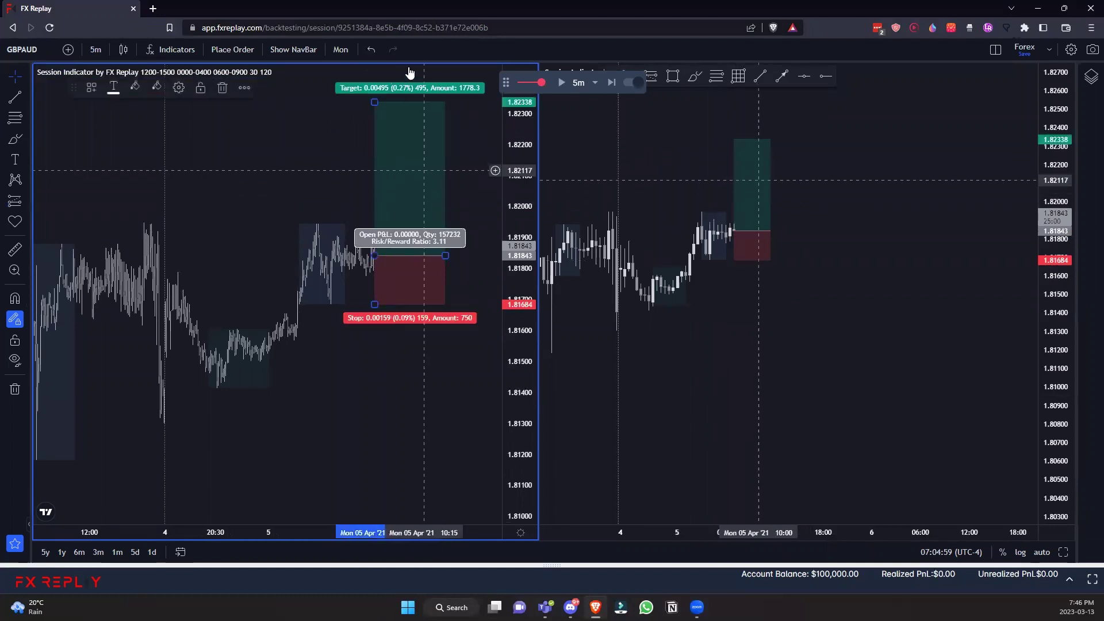
{"action": "scroll", "coordinate": [230, 186], "scroll_direction": "up", "scroll_amount": 3}
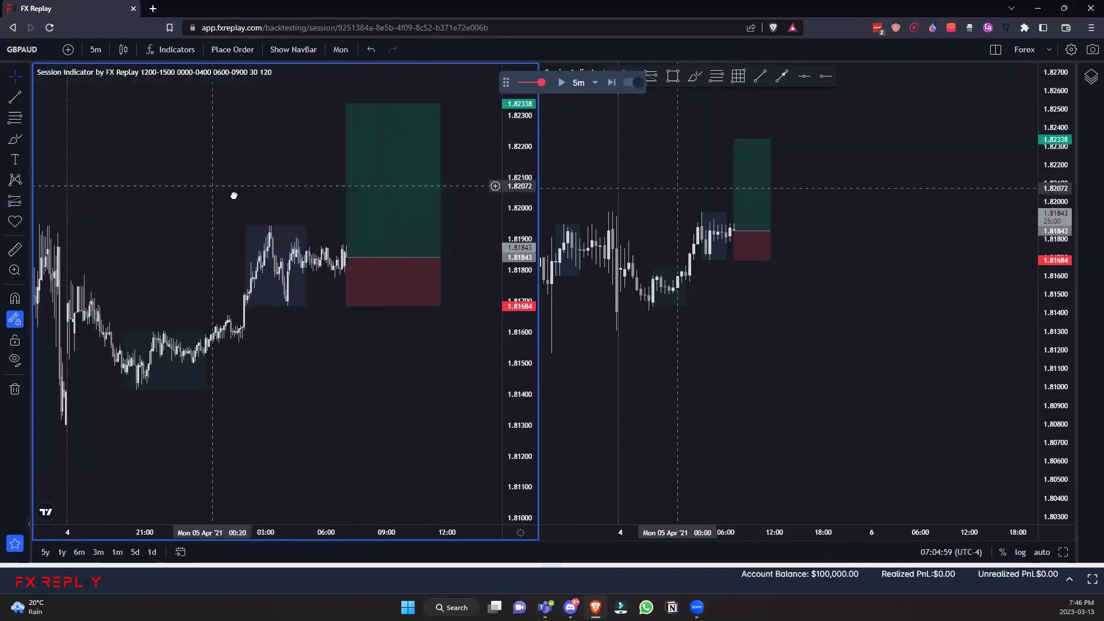
- Start a new order from the selected long position and set the order type to Market
{"action": "left_click", "coordinate": [386, 205]}
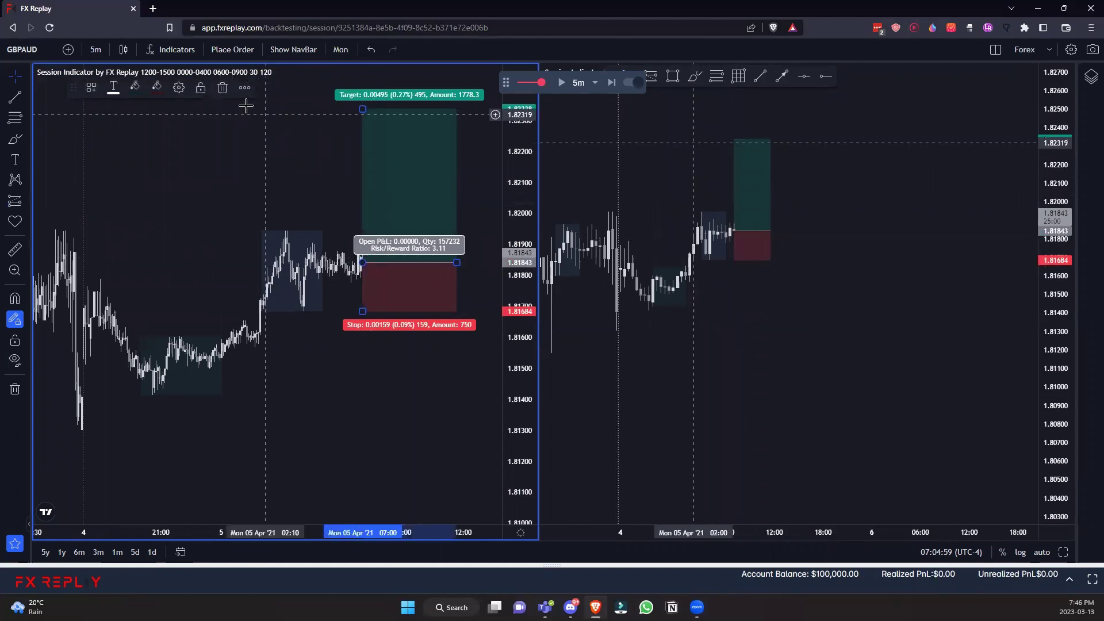
{"action": "left_click", "coordinate": [236, 49]}
{"action": "left_click_drag", "start_coordinate": [587, 137], "coordinate": [813, 135]}
{"action": "scroll", "coordinate": [818, 298], "scroll_direction": "down", "scroll_amount": 2}
{"action": "left_click", "coordinate": [877, 451]}
{"action": "left_click", "coordinate": [741, 472]}
{"action": "left_click", "coordinate": [853, 453]}
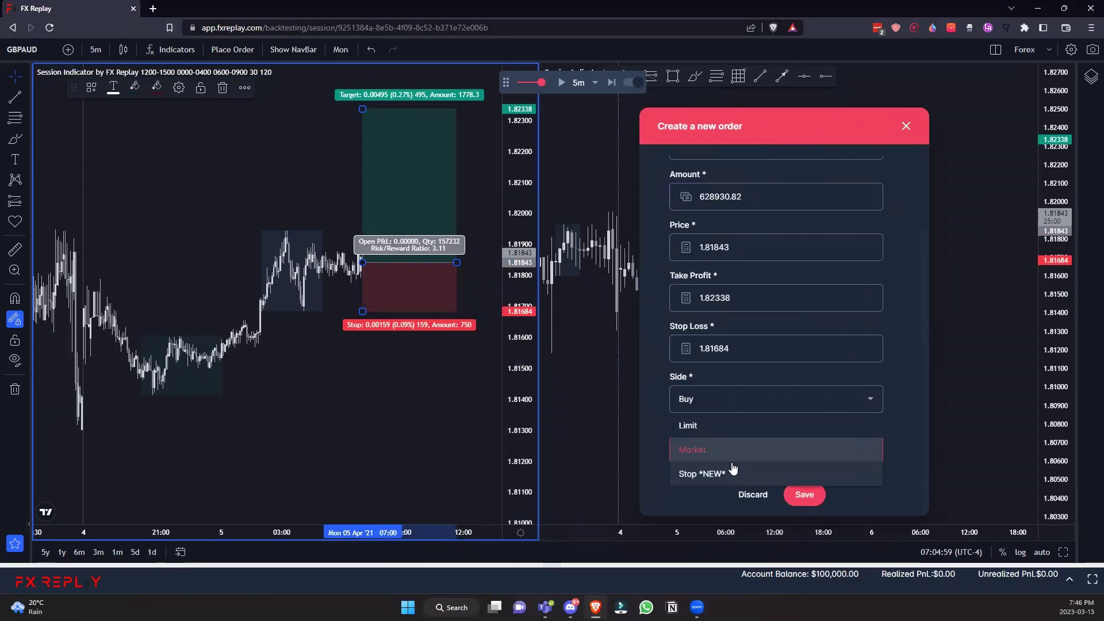
{"action": "left_click", "coordinate": [713, 450]}
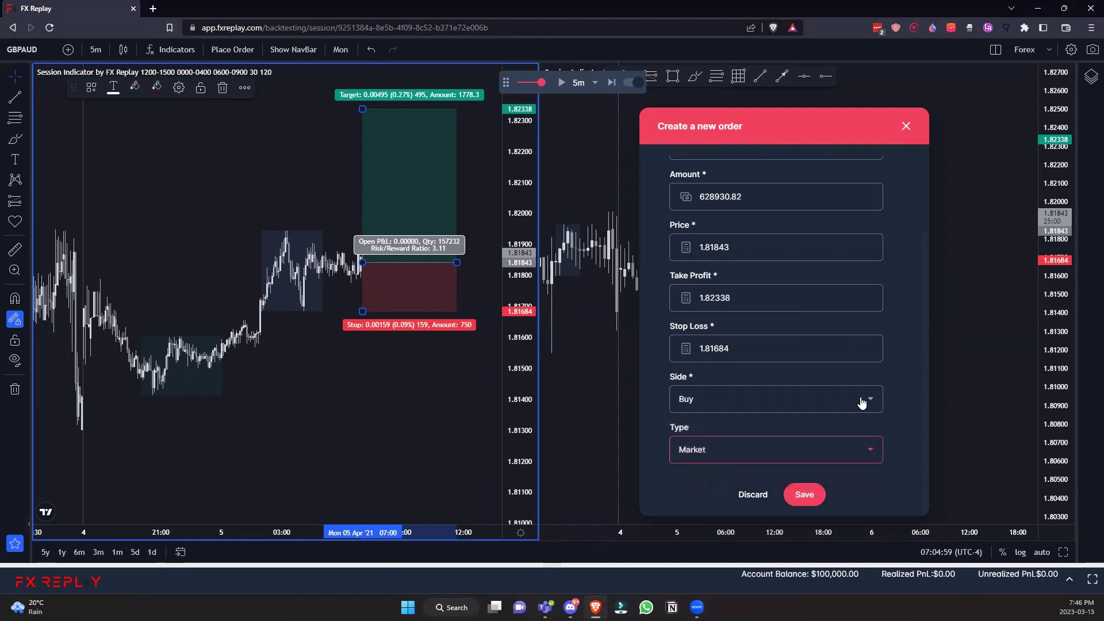
- Try the 2%, 3% and 1% risk presets and a custom risk percent of 0.9 in the new order
{"action": "scroll", "coordinate": [866, 379], "scroll_direction": "up", "scroll_amount": 2}
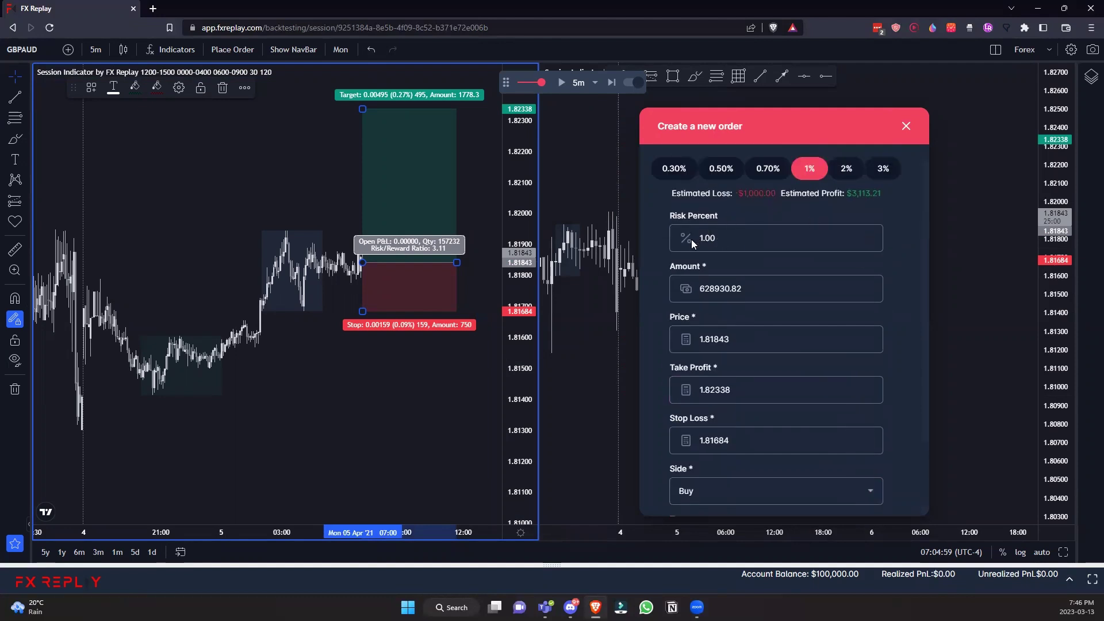
{"action": "left_click", "coordinate": [852, 176]}
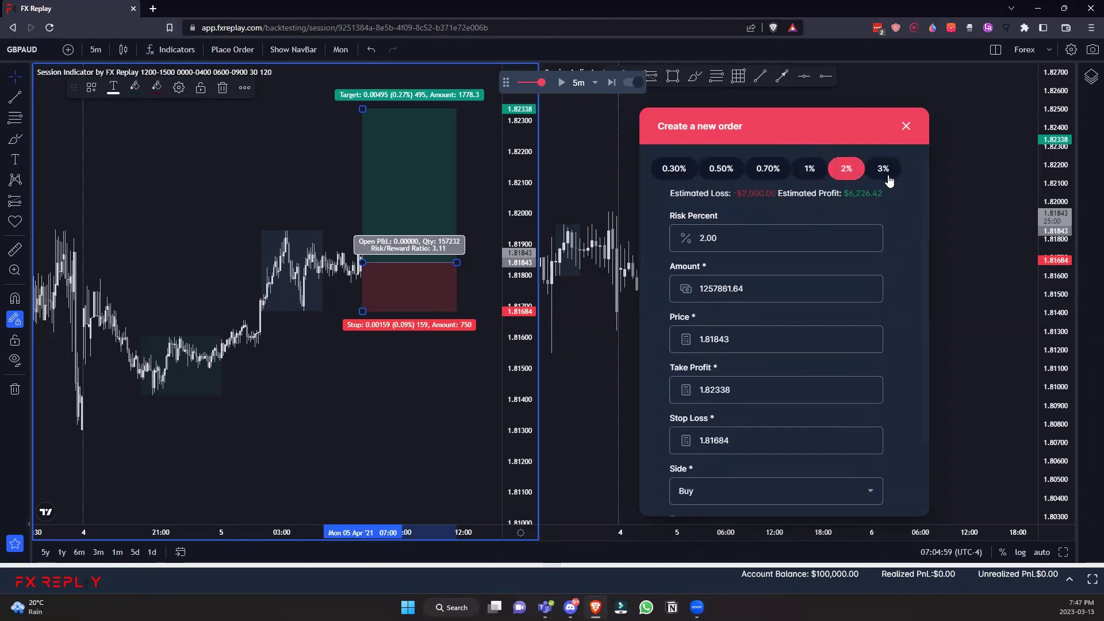
{"action": "left_click", "coordinate": [886, 178]}
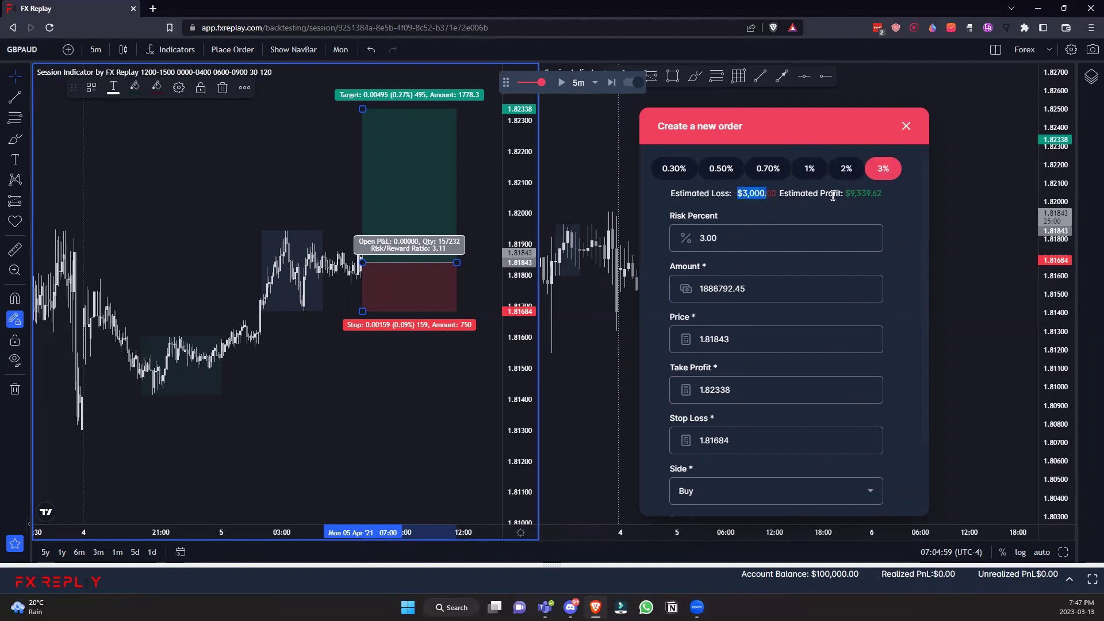
{"action": "left_click", "coordinate": [829, 174]}
{"action": "left_click", "coordinate": [815, 176]}
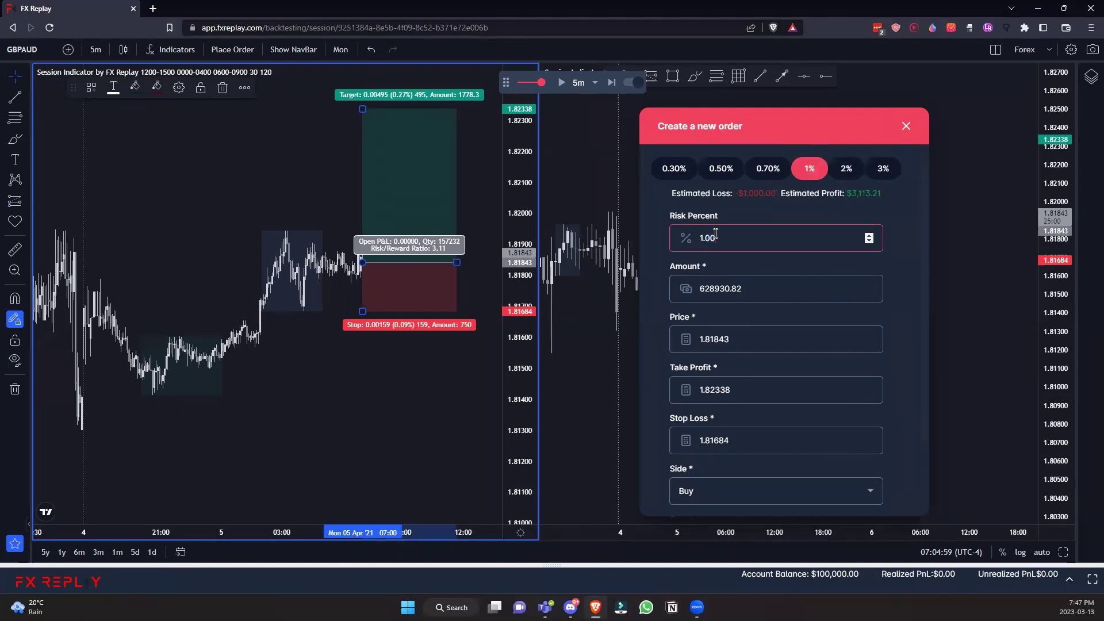
{"action": "key", "text": "ctrl+a"}
{"action": "type", "text": "0.85"}
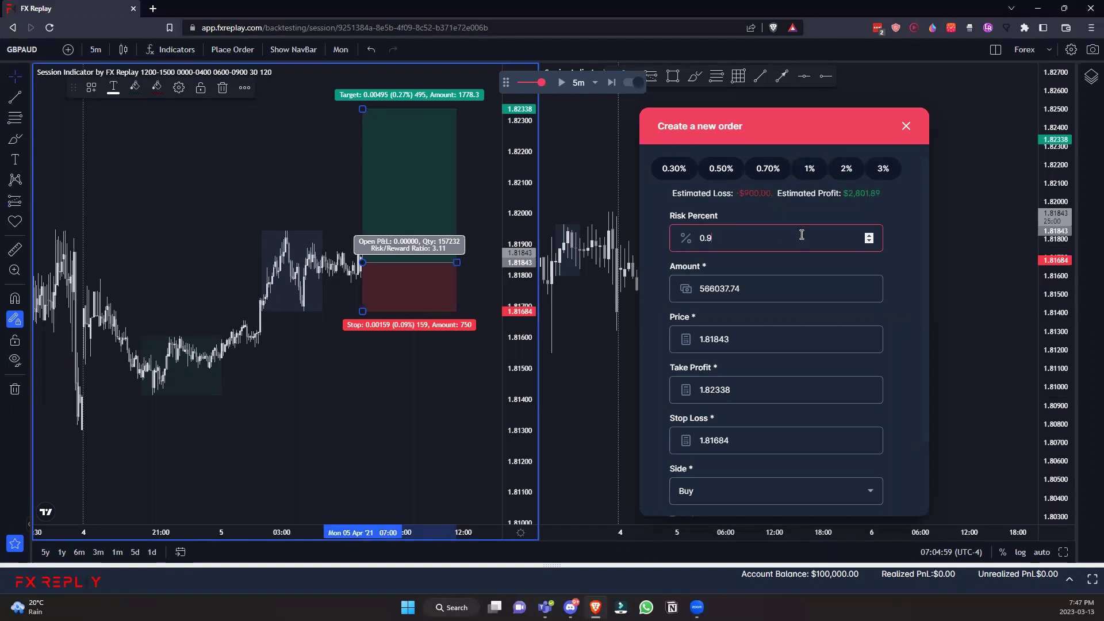
- Set the order's risk to 1% and save the buy market order
{"action": "left_click", "coordinate": [808, 169]}
{"action": "scroll", "coordinate": [897, 253], "scroll_direction": "down", "scroll_amount": 2}
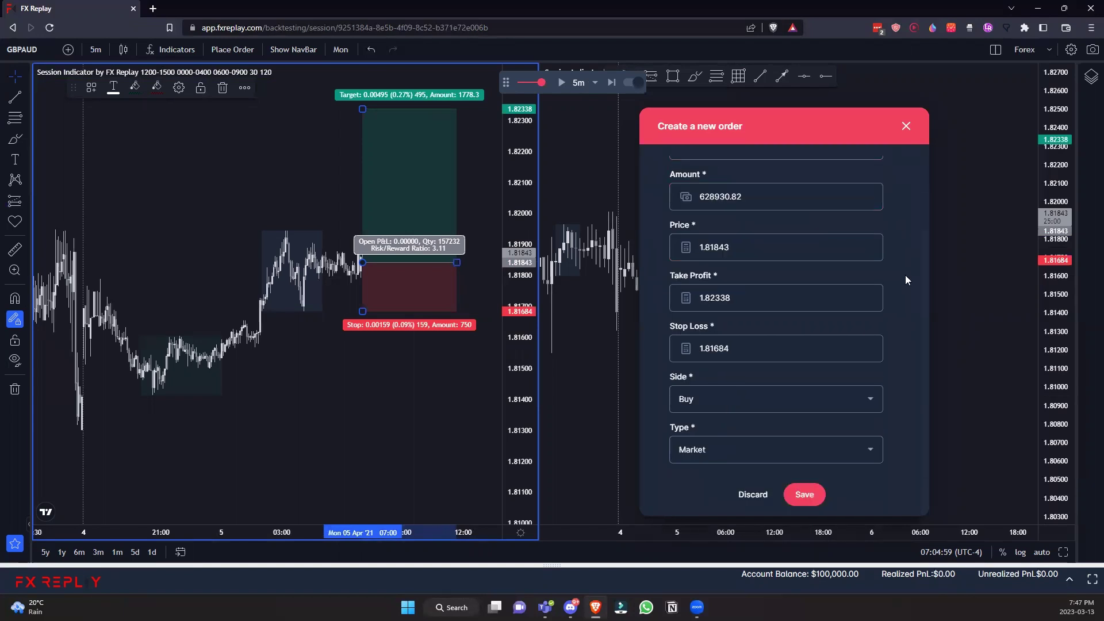
{"action": "left_click", "coordinate": [804, 495]}
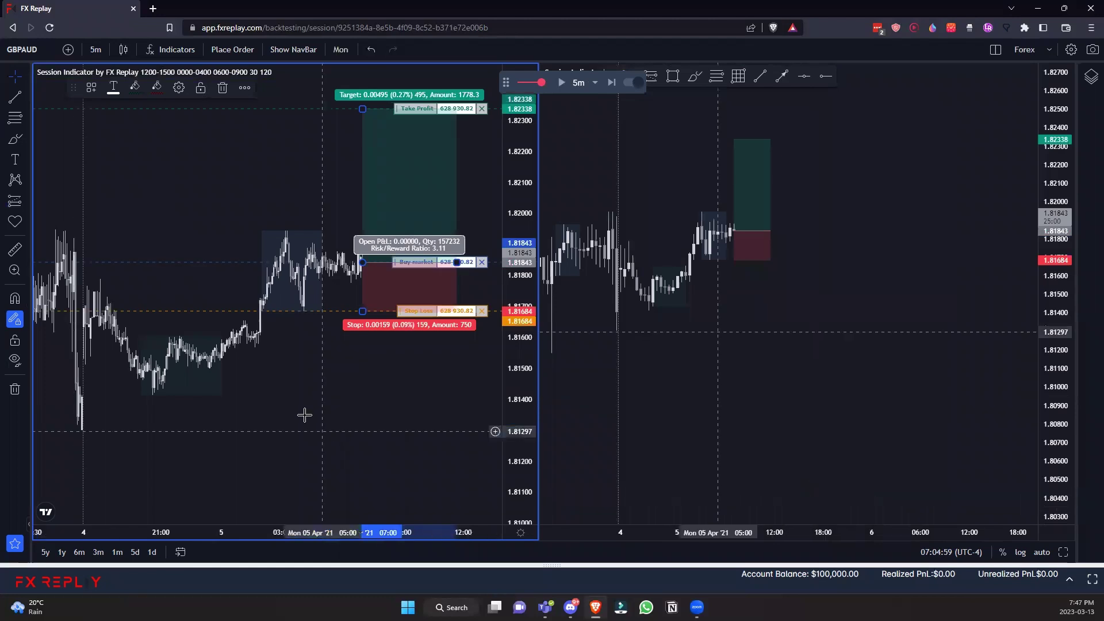
- Set the replay step interval to 1m and advance the replay minute by minute past 07:58:59 with the buy trade running
{"action": "scroll", "coordinate": [377, 390], "scroll_direction": "up", "scroll_amount": 1}
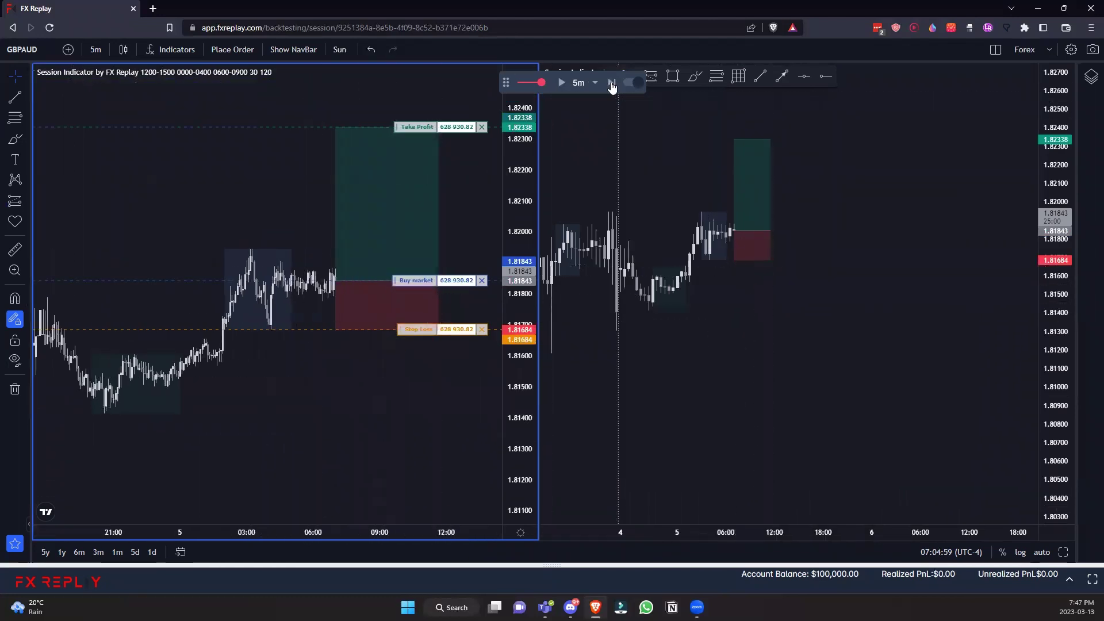
{"action": "left_click", "coordinate": [585, 92]}
{"action": "left_click", "coordinate": [598, 67]}
{"action": "left_click", "coordinate": [610, 84]}
{"action": "left_click", "coordinate": [611, 83]}
{"action": "left_click", "coordinate": [611, 83]}
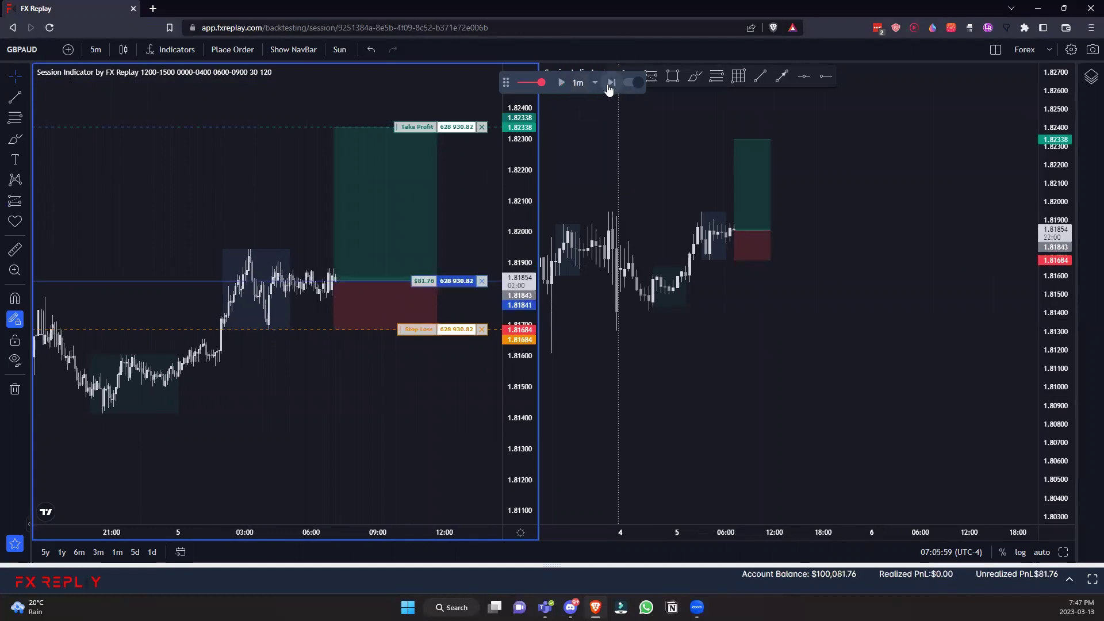
{"action": "left_click", "coordinate": [610, 83]}
{"action": "left_click", "coordinate": [610, 83]}
{"action": "left_click", "coordinate": [610, 83]}
{"action": "left_click", "coordinate": [610, 83]}
{"action": "left_click", "coordinate": [610, 83]}
{"action": "left_click", "coordinate": [611, 83]}
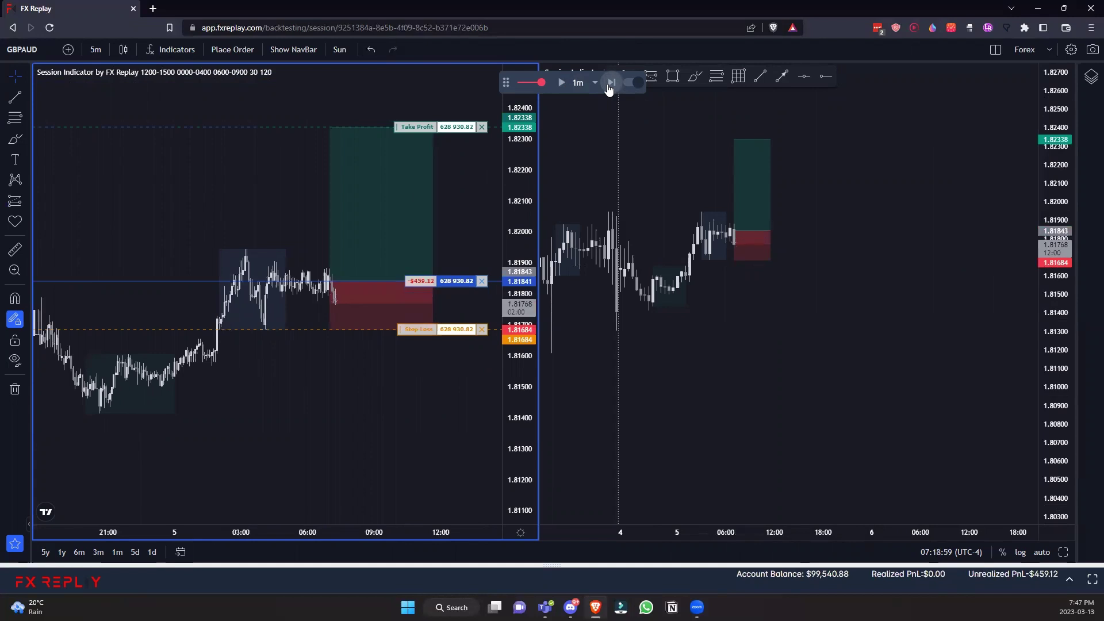
{"action": "left_click", "coordinate": [611, 83]}
{"action": "left_click", "coordinate": [611, 84]}
{"action": "left_click", "coordinate": [611, 84]}
{"action": "left_click", "coordinate": [611, 84]}
{"action": "left_click", "coordinate": [610, 83]}
{"action": "left_click", "coordinate": [611, 83]}
{"action": "left_click", "coordinate": [610, 83]}
{"action": "left_click", "coordinate": [610, 83]}
{"action": "left_click", "coordinate": [611, 83]}
{"action": "left_click", "coordinate": [611, 83]}
{"action": "left_click", "coordinate": [610, 83]}
{"action": "left_click", "coordinate": [611, 83]}
{"action": "left_click", "coordinate": [610, 83]}
{"action": "left_click", "coordinate": [610, 83]}
{"action": "left_click", "coordinate": [611, 84]}
{"action": "left_click", "coordinate": [610, 84]}
{"action": "left_click", "coordinate": [610, 83]}
{"action": "left_click", "coordinate": [611, 84]}
{"action": "left_click", "coordinate": [610, 83]}
{"action": "left_click", "coordinate": [610, 84]}
{"action": "left_click", "coordinate": [611, 83]}
{"action": "left_click", "coordinate": [611, 83]}
{"action": "left_click", "coordinate": [610, 84]}
{"action": "left_click", "coordinate": [610, 84]}
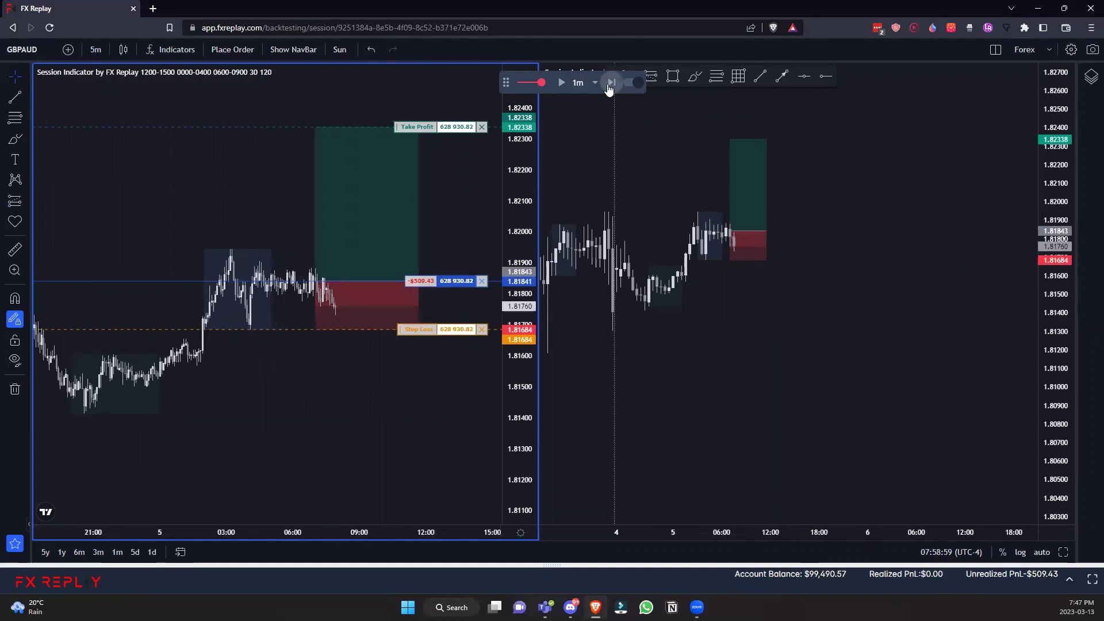
{"action": "left_click", "coordinate": [611, 83]}
{"action": "left_click", "coordinate": [610, 83]}
{"action": "left_click", "coordinate": [611, 83]}
{"action": "left_click", "coordinate": [611, 83]}
{"action": "left_click", "coordinate": [611, 83]}
{"action": "left_click", "coordinate": [610, 83]}
{"action": "left_click", "coordinate": [611, 83]}
{"action": "left_click", "coordinate": [610, 83]}
{"action": "left_click", "coordinate": [610, 84]}
{"action": "left_click", "coordinate": [611, 83]}
- Set the replay step interval to 5m and advance the replay until the clock reaches 08:44:59
{"action": "left_click", "coordinate": [587, 84]}
{"action": "left_click", "coordinate": [587, 129]}
{"action": "left_click", "coordinate": [611, 83]}
{"action": "left_click", "coordinate": [612, 84]}
{"action": "left_click", "coordinate": [612, 83]}
{"action": "left_click", "coordinate": [612, 83]}
{"action": "left_click", "coordinate": [611, 84]}
{"action": "left_click", "coordinate": [611, 83]}
{"action": "left_click", "coordinate": [611, 84]}
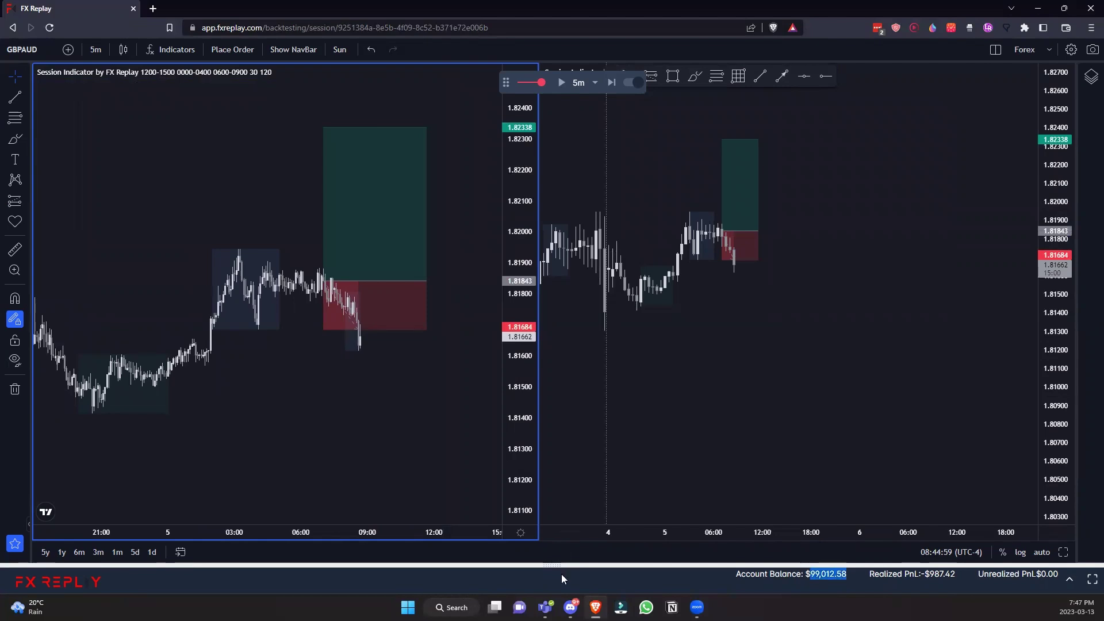
- Expand the account area, review the closed GBPAUD trade's details and the open positions, and collapse it again
{"action": "left_click_drag", "start_coordinate": [551, 566], "coordinate": [572, 301]}
{"action": "left_click", "coordinate": [594, 337]}
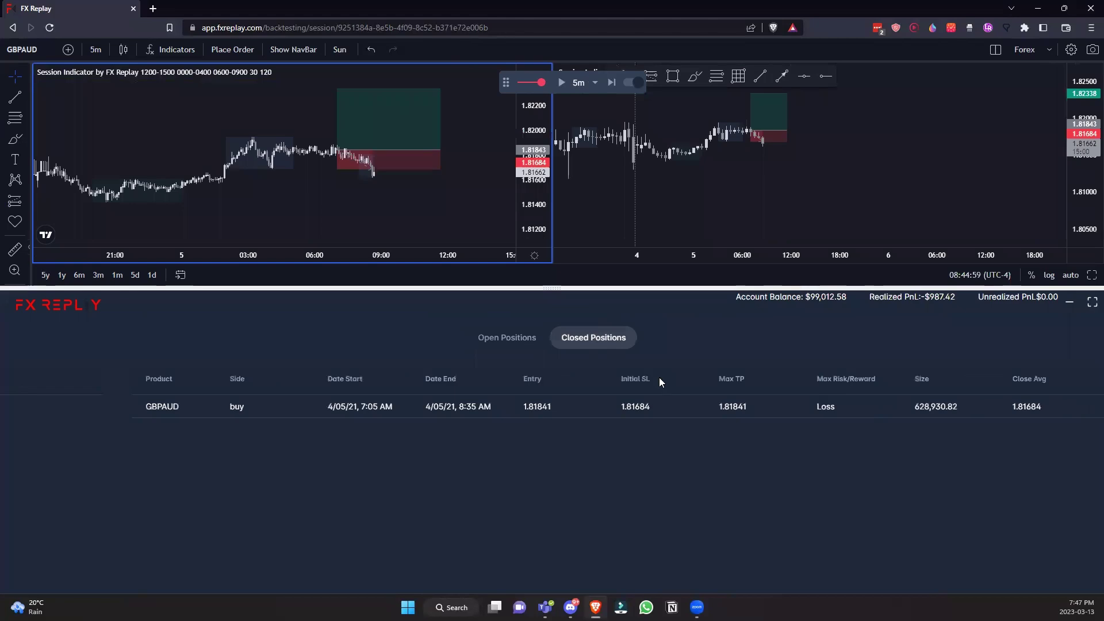
{"action": "left_click_drag", "start_coordinate": [34, 406], "coordinate": [887, 405]}
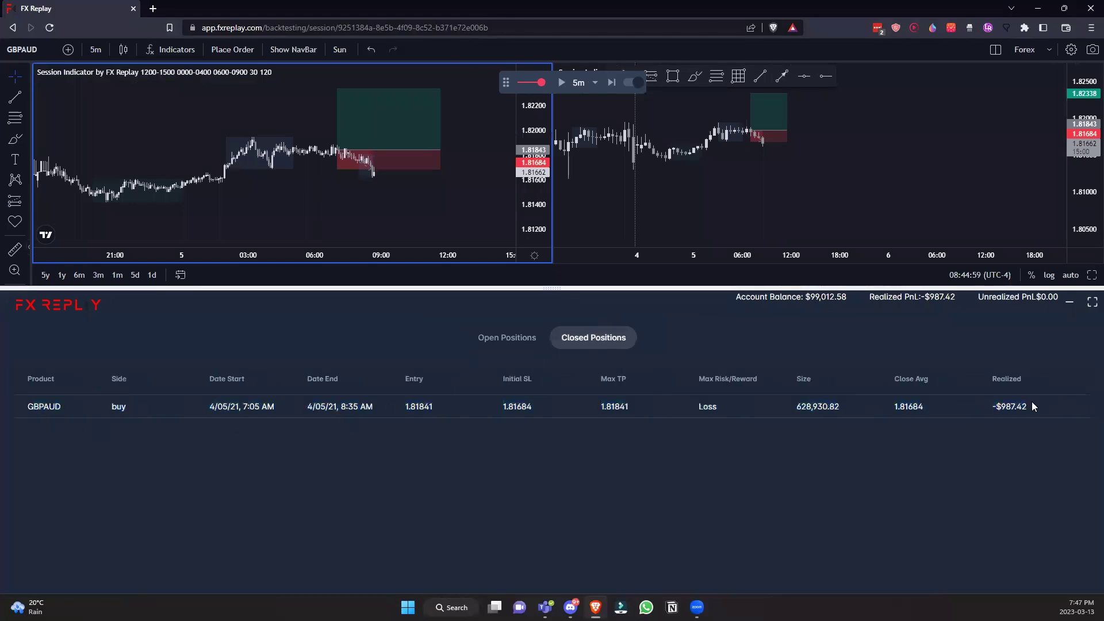
{"action": "left_click", "coordinate": [513, 339]}
{"action": "left_click_drag", "start_coordinate": [553, 289], "coordinate": [553, 567]}
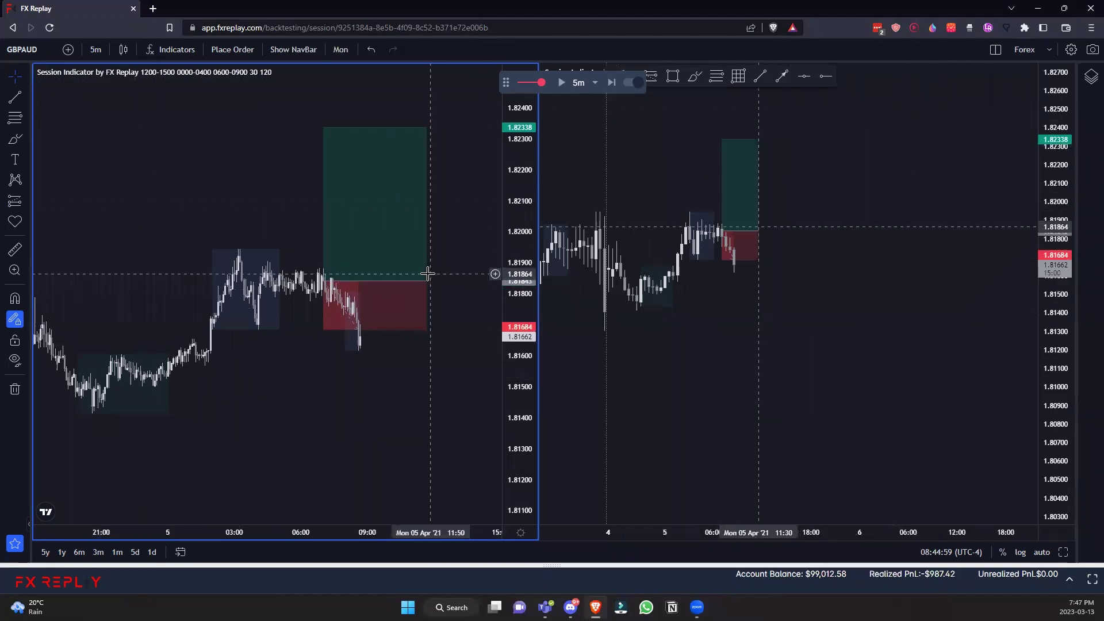
- Remove the long position drawing from the 5-minute chart
{"action": "left_click_drag", "start_coordinate": [399, 286], "coordinate": [402, 188]}
{"action": "right_click", "coordinate": [414, 154]}
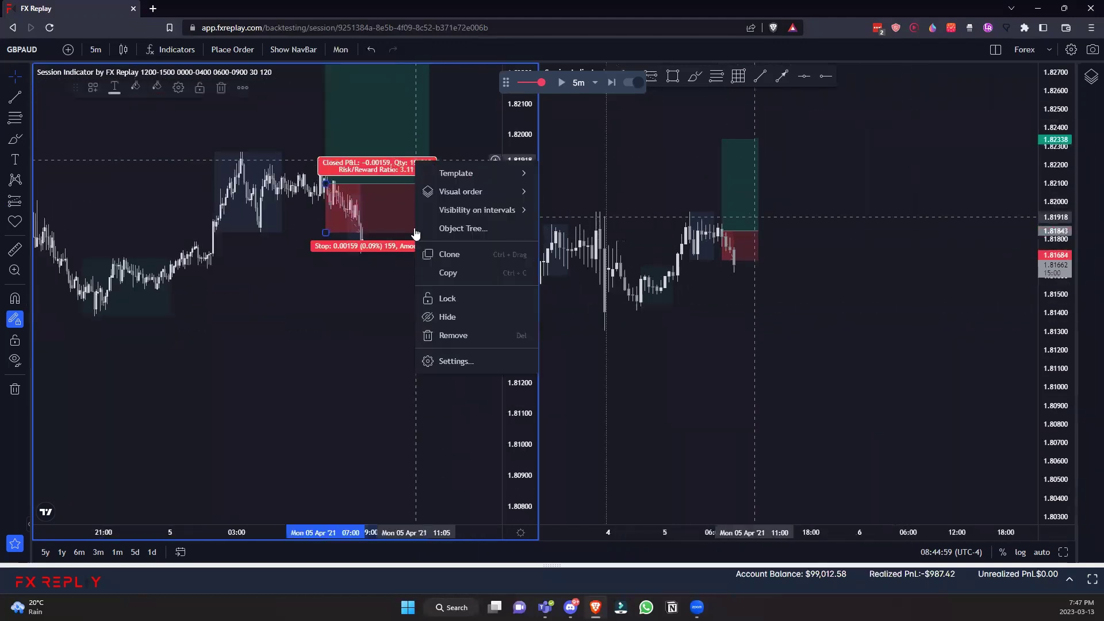
{"action": "left_click", "coordinate": [447, 335]}
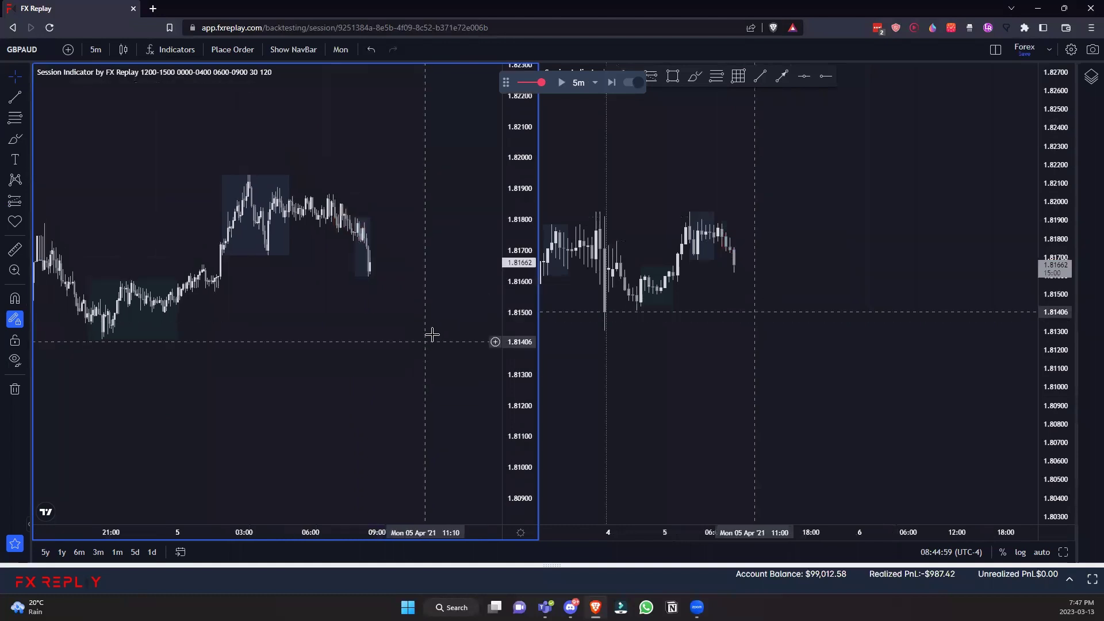
- Draw a short position on the 5-minute chart with entry 1.81702, stop 1.81896 and target 1.81256
{"action": "left_click", "coordinate": [25, 200]}
{"action": "left_click", "coordinate": [88, 225]}
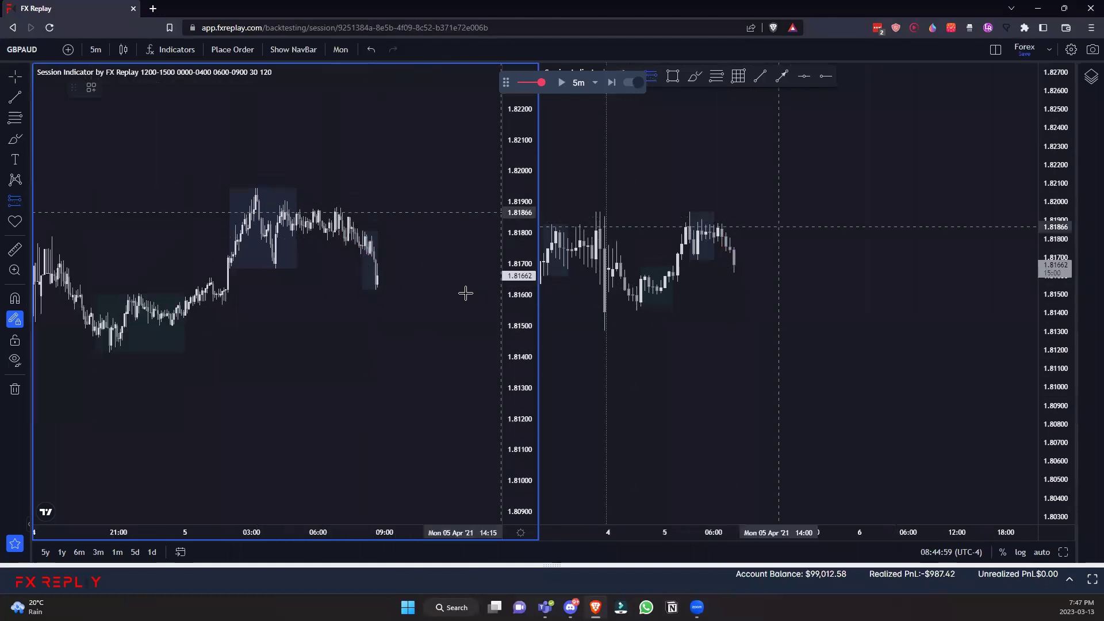
{"action": "left_click", "coordinate": [377, 262]}
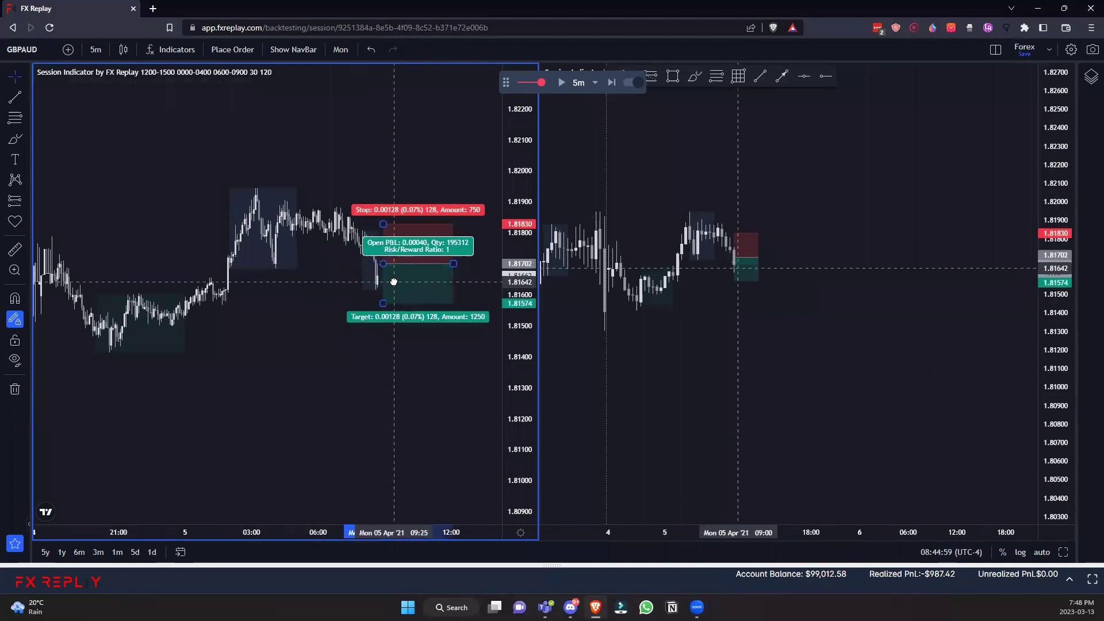
{"action": "left_click_drag", "start_coordinate": [385, 221], "coordinate": [368, 205]}
{"action": "left_click_drag", "start_coordinate": [269, 345], "coordinate": [415, 346]}
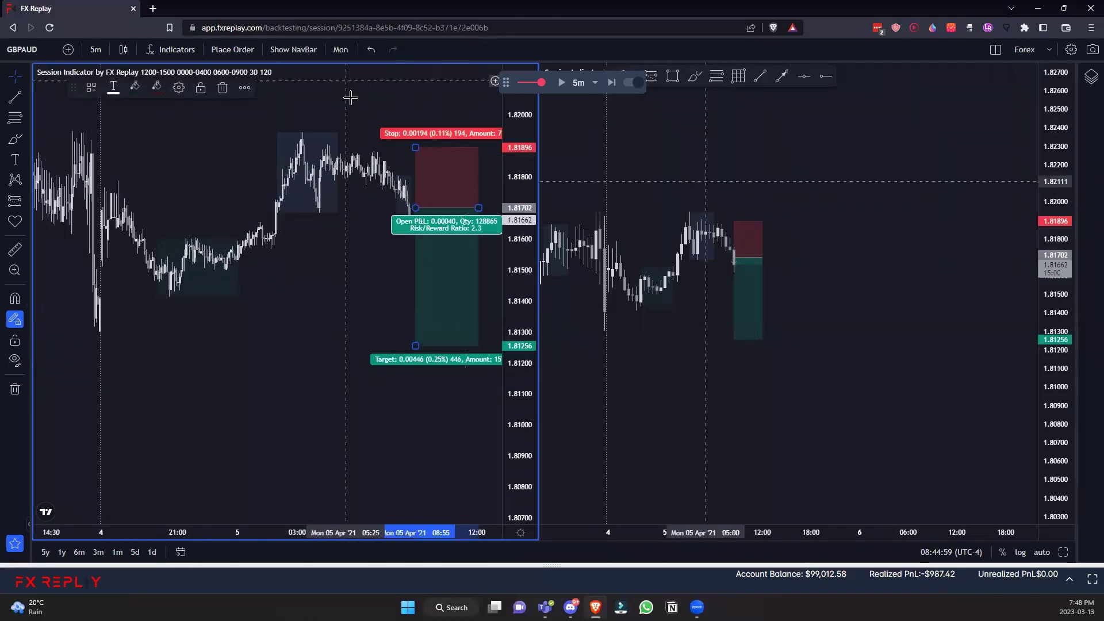
- Place a sell limit order from the short position drawing with 1% risk, price 1.81702, take profit 1.81256 and stop loss 1.81896
{"action": "left_click", "coordinate": [240, 48]}
{"action": "scroll", "coordinate": [575, 356], "scroll_direction": "down", "scroll_amount": 2}
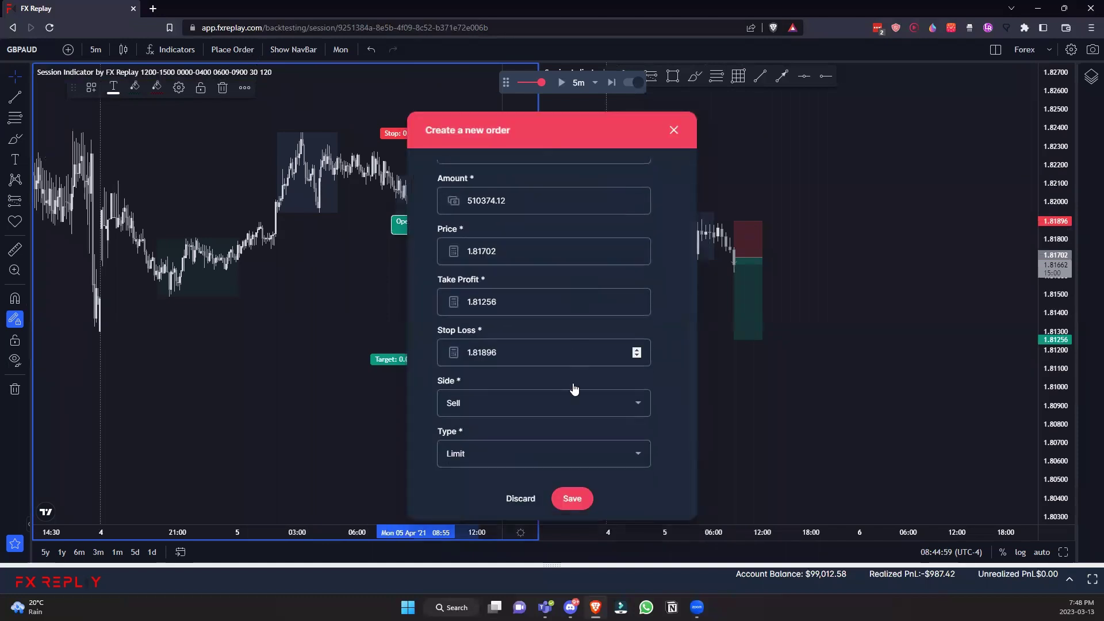
{"action": "scroll", "coordinate": [578, 478], "scroll_direction": "up", "scroll_amount": 3}
{"action": "scroll", "coordinate": [574, 243], "scroll_direction": "down", "scroll_amount": 2}
{"action": "scroll", "coordinate": [598, 257], "scroll_direction": "up", "scroll_amount": 2}
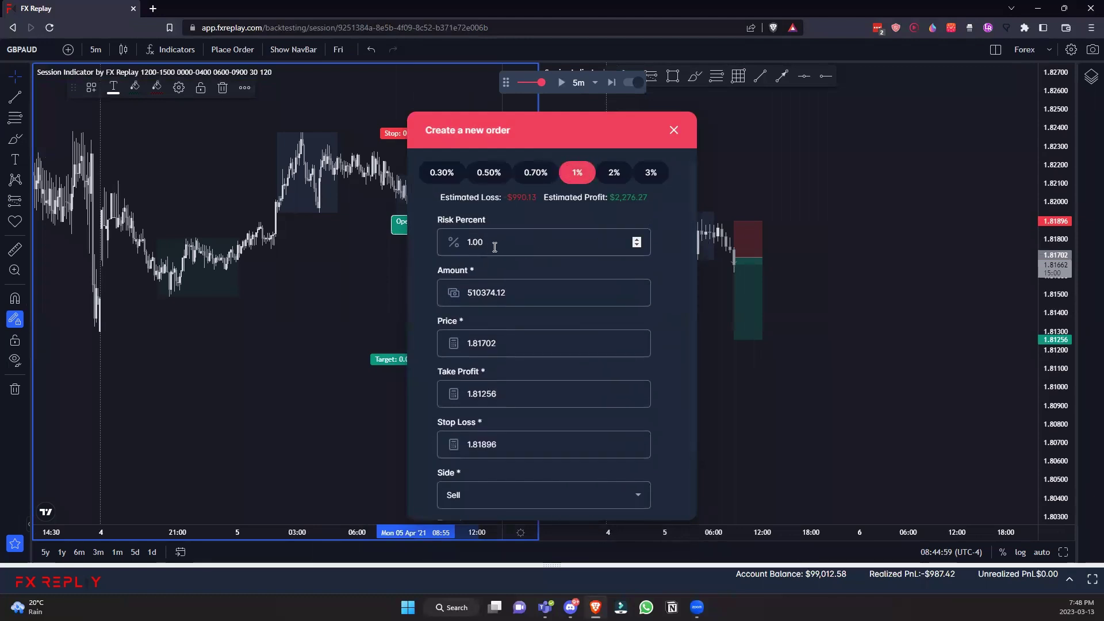
{"action": "scroll", "coordinate": [563, 277], "scroll_direction": "down", "scroll_amount": 2}
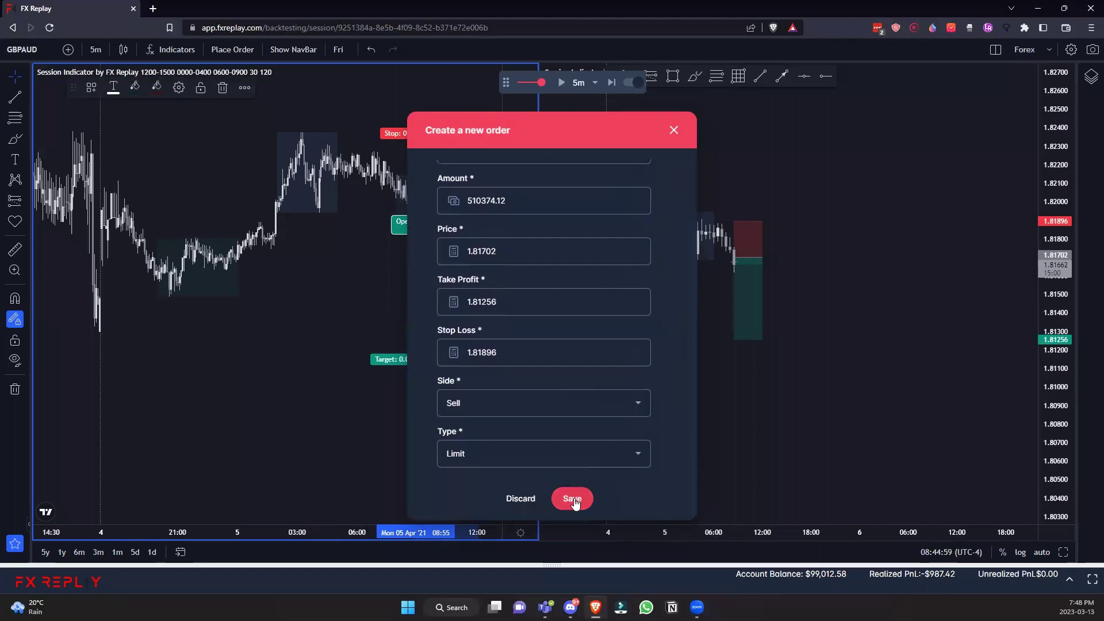
{"action": "left_click", "coordinate": [572, 499]}
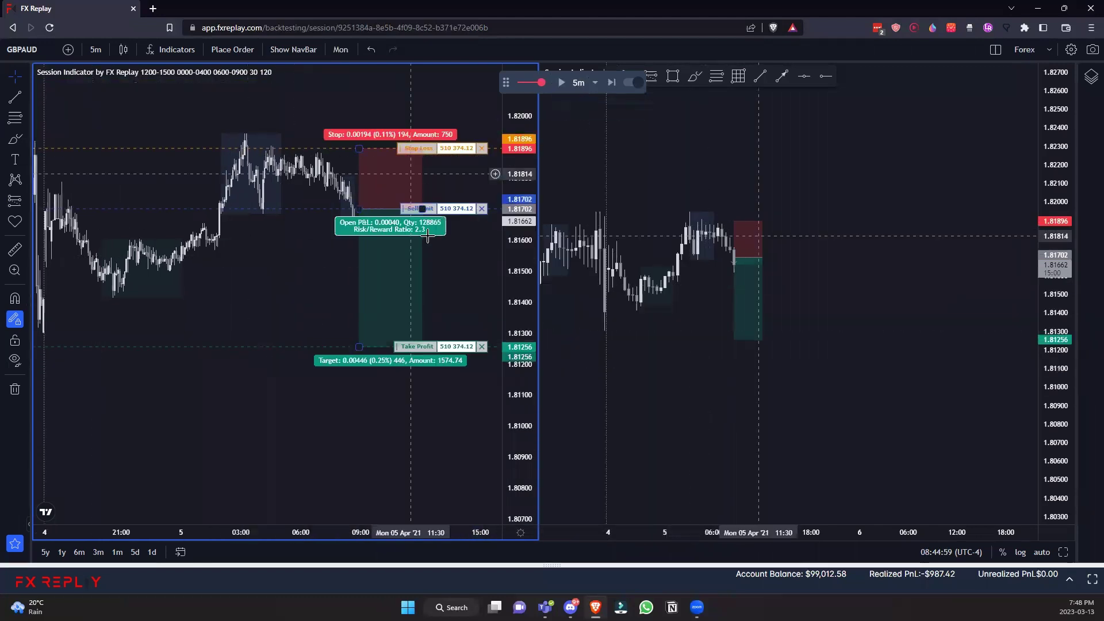
- Advance the replay in 5m steps until the clock reaches 10:29:59
{"action": "left_click", "coordinate": [606, 84]}
{"action": "left_click", "coordinate": [606, 84]}
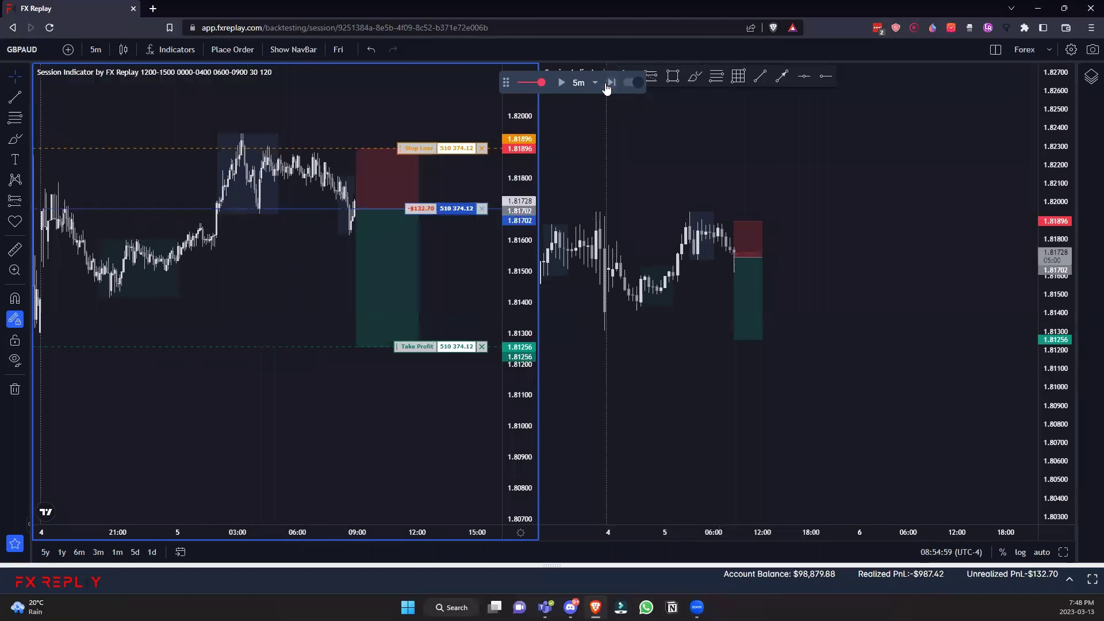
{"action": "left_click", "coordinate": [606, 84]}
{"action": "left_click", "coordinate": [606, 84]}
{"action": "left_click", "coordinate": [606, 84]}
{"action": "left_click", "coordinate": [606, 84]}
{"action": "left_click", "coordinate": [611, 83]}
{"action": "left_click", "coordinate": [611, 83]}
{"action": "left_click", "coordinate": [610, 83]}
{"action": "left_click", "coordinate": [610, 83]}
{"action": "left_click", "coordinate": [611, 82]}
{"action": "left_click", "coordinate": [611, 83]}
{"action": "left_click", "coordinate": [611, 83]}
{"action": "left_click", "coordinate": [611, 83]}
{"action": "left_click", "coordinate": [606, 84]}
{"action": "left_click", "coordinate": [607, 83]}
{"action": "left_click", "coordinate": [606, 84]}
{"action": "left_click", "coordinate": [606, 84]}
{"action": "left_click", "coordinate": [606, 84]}
- Move the open sell position's stop loss to 1.81697, just below the entry, and close the position protection dialog without changes
{"action": "left_click_drag", "start_coordinate": [402, 153], "coordinate": [405, 214]}
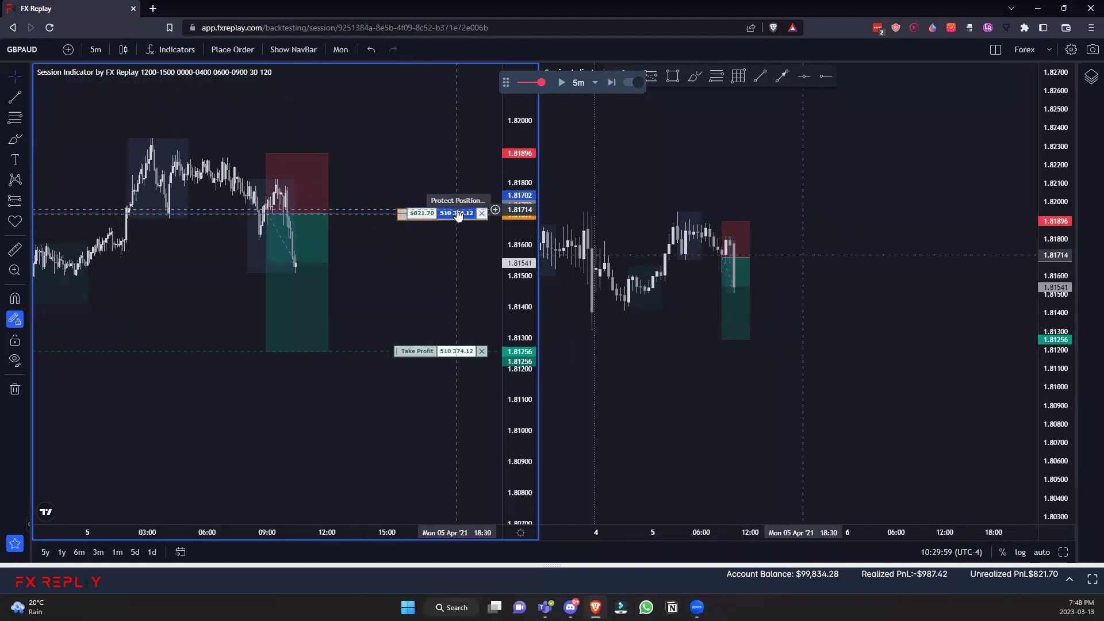
{"action": "left_click", "coordinate": [457, 213]}
{"action": "left_click", "coordinate": [667, 184]}
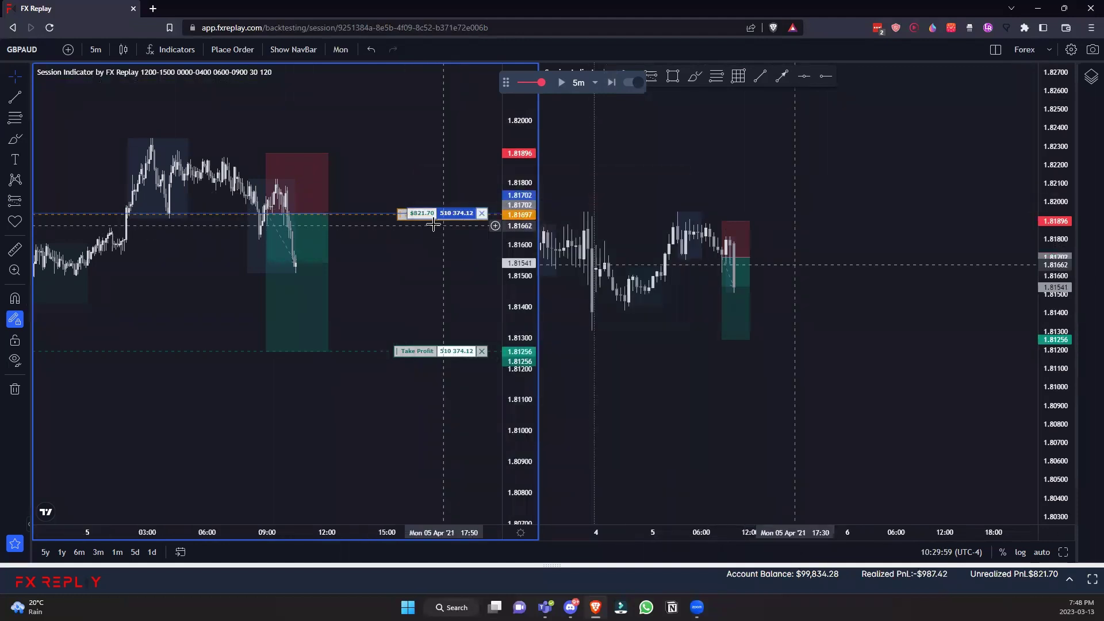
- Close 50% of the left amount on the sell position and advance the replay to 10:39:59
{"action": "left_click", "coordinate": [423, 216]}
{"action": "left_click", "coordinate": [535, 227]}
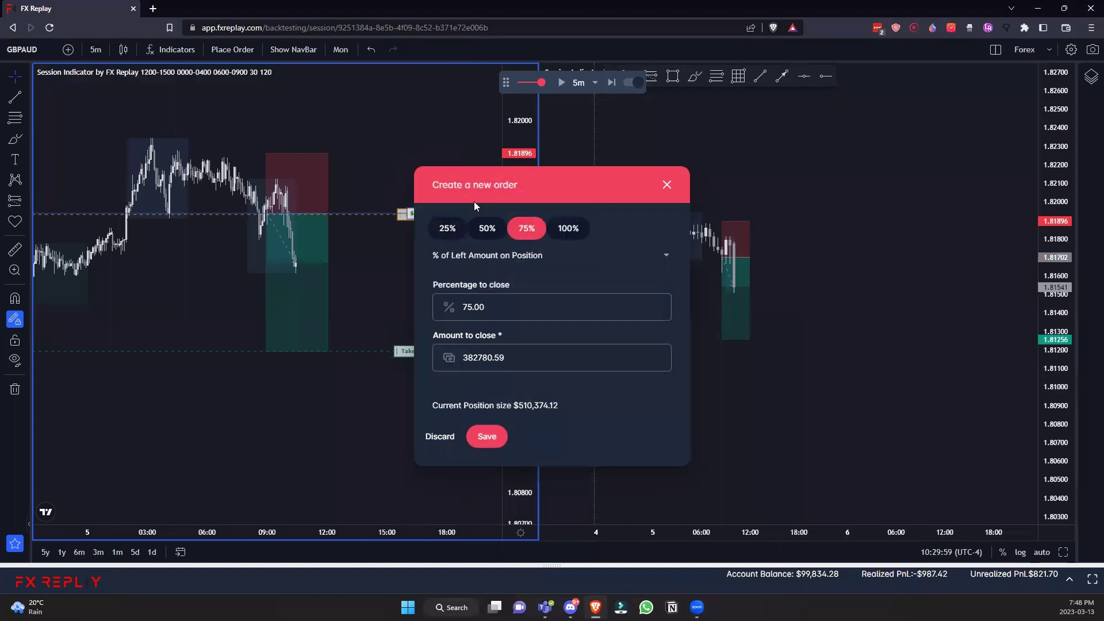
{"action": "left_click", "coordinate": [499, 261]}
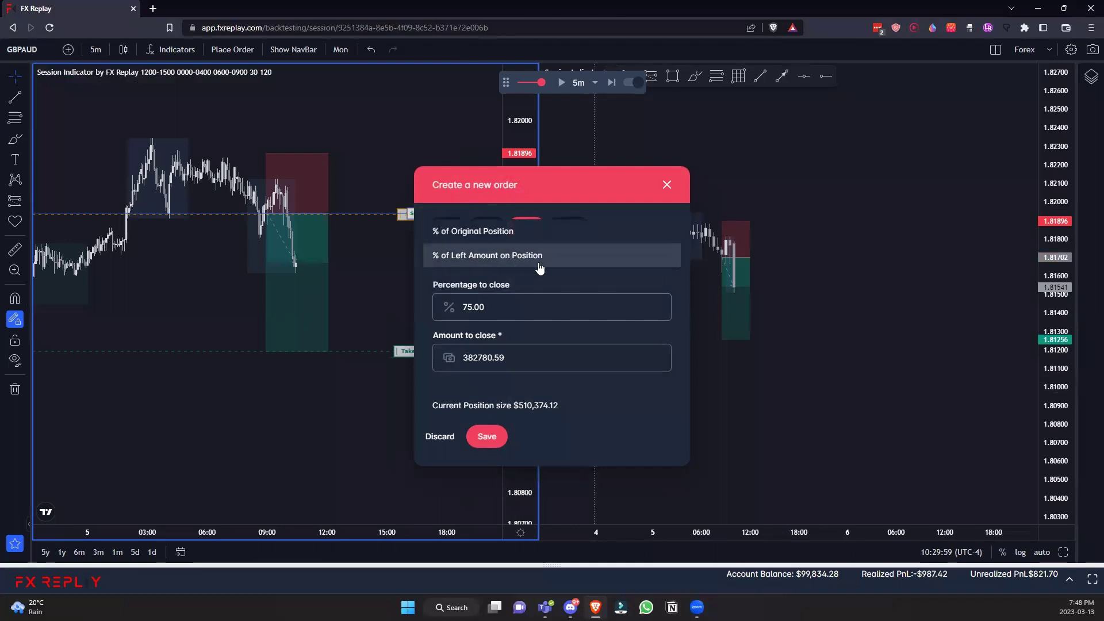
{"action": "left_click", "coordinate": [552, 271]}
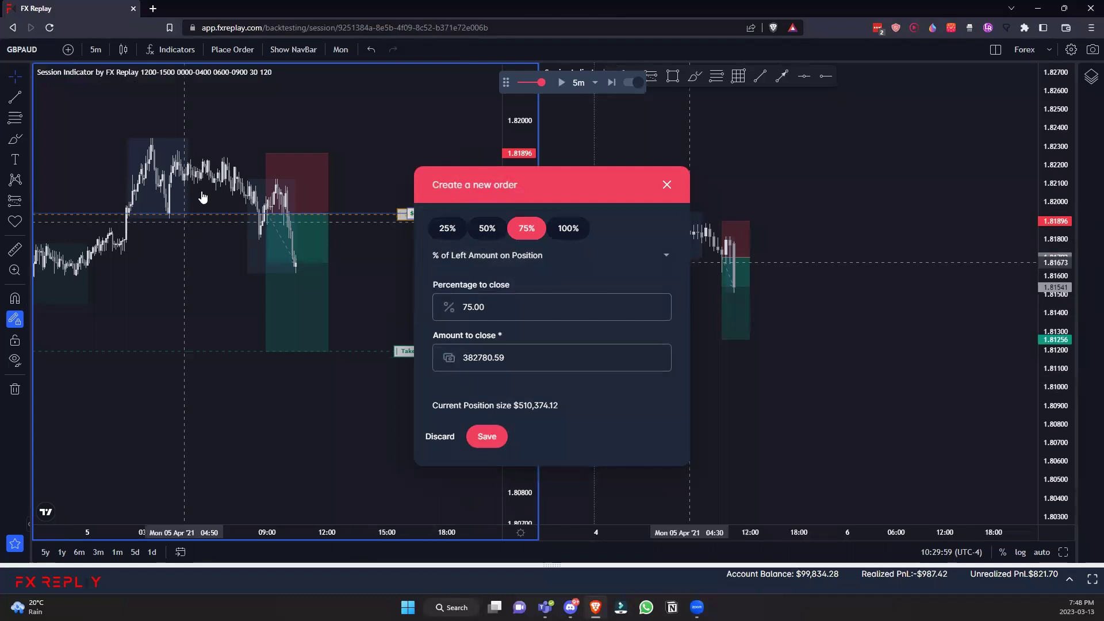
{"action": "left_click", "coordinate": [480, 229]}
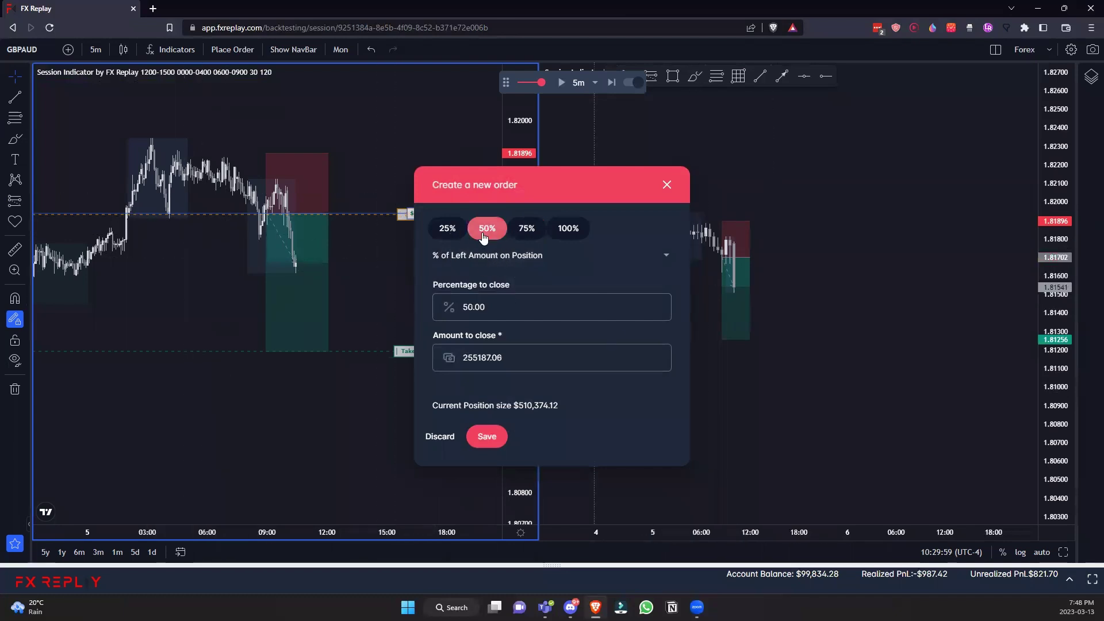
{"action": "left_click", "coordinate": [496, 441]}
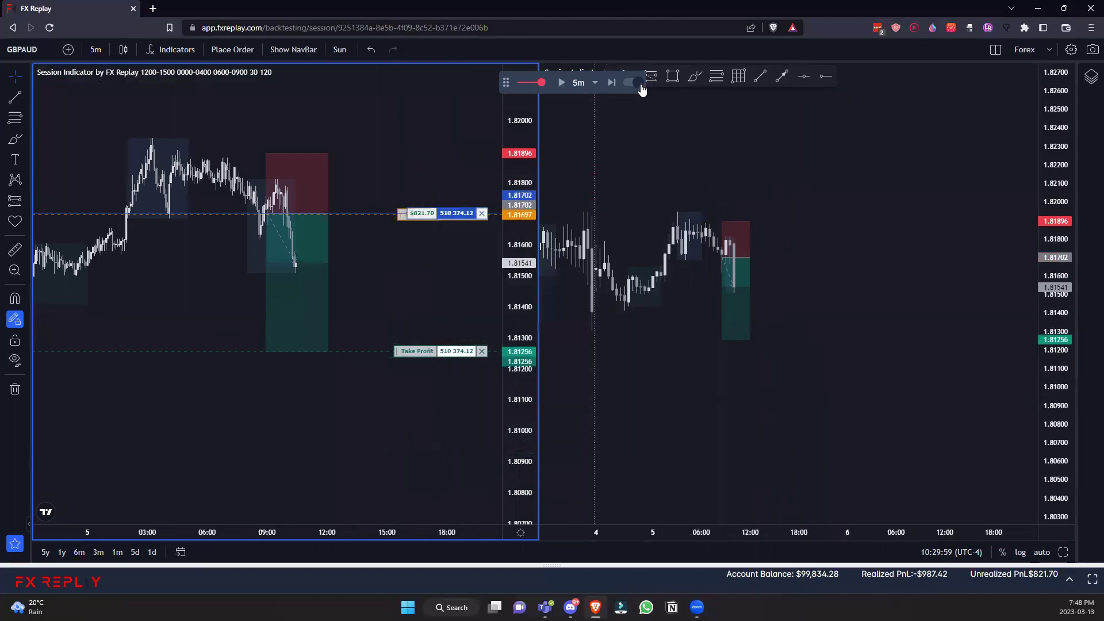
{"action": "left_click", "coordinate": [611, 83]}
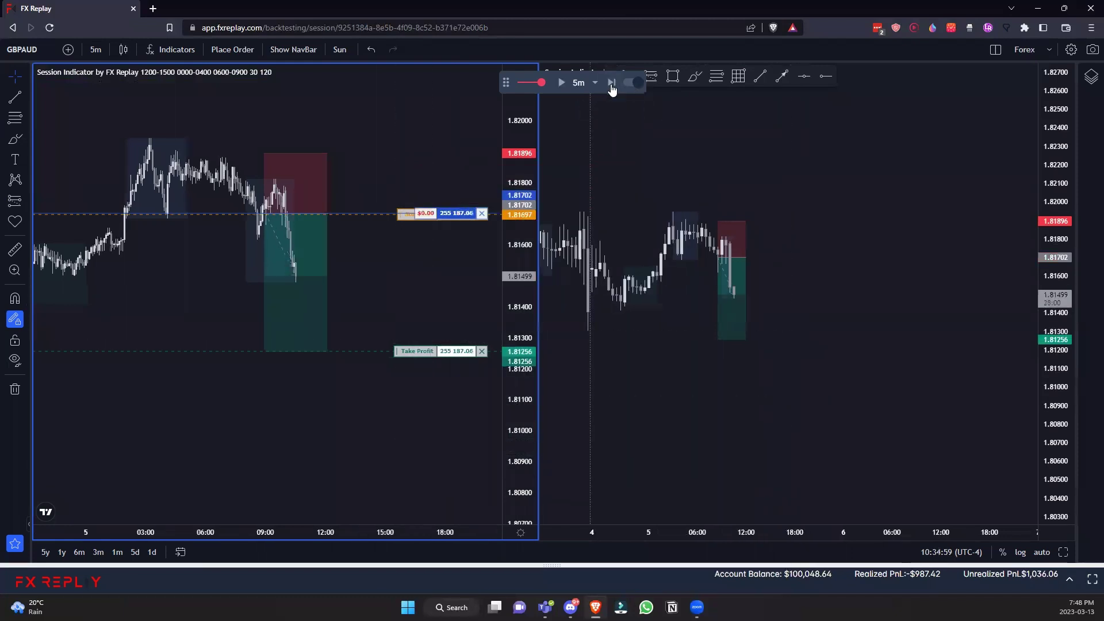
{"action": "key", "text": "ctrl+space"}
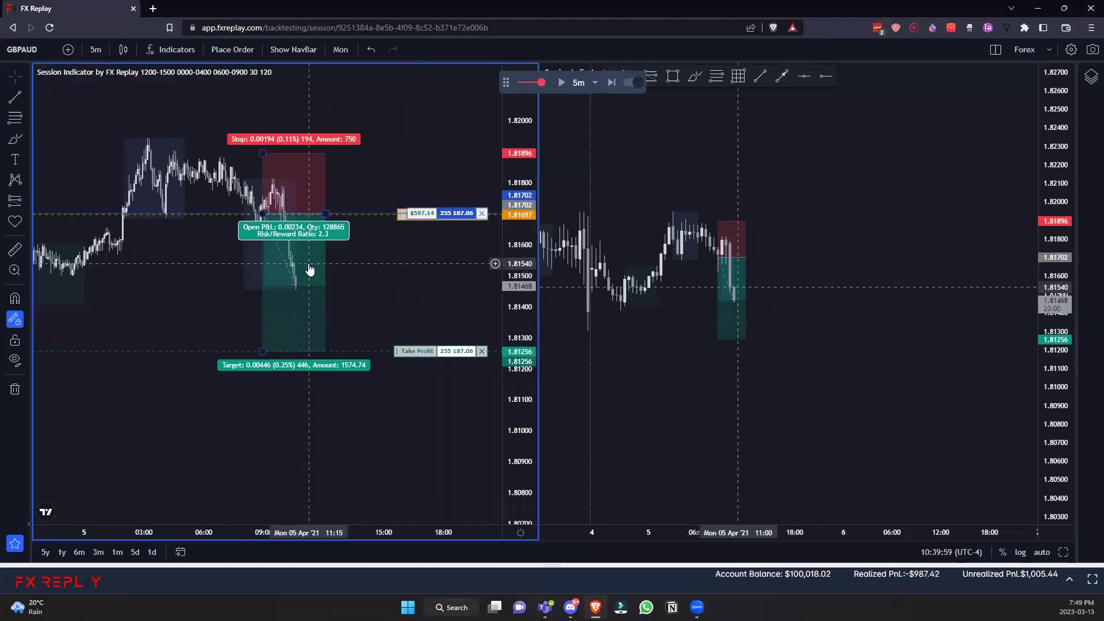
- Compare the original-position and left-amount percentage bases, and submit a partial close of 50% of the left amount, 127593.53
{"action": "left_click", "coordinate": [456, 213]}
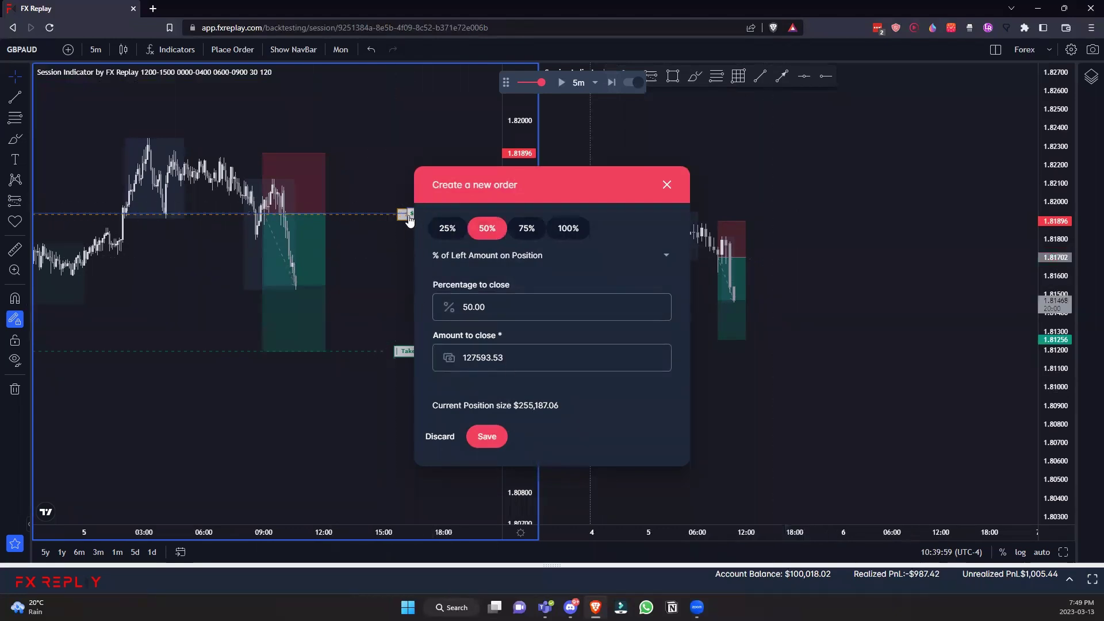
{"action": "left_click", "coordinate": [503, 257]}
{"action": "left_click", "coordinate": [494, 230]}
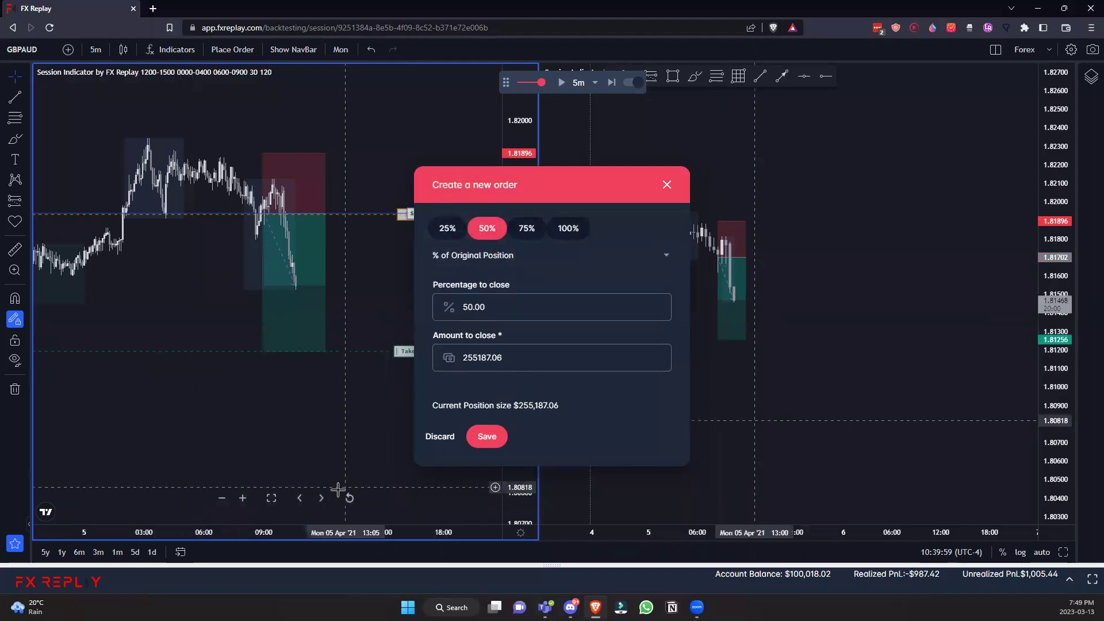
{"action": "left_click", "coordinate": [524, 260]}
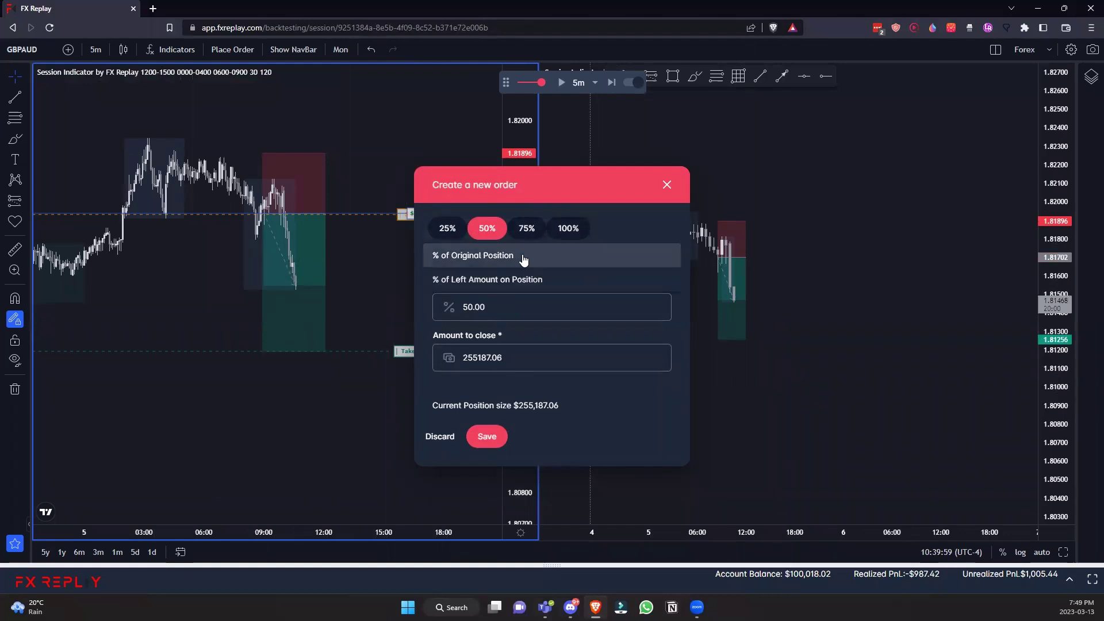
{"action": "left_click", "coordinate": [527, 276]}
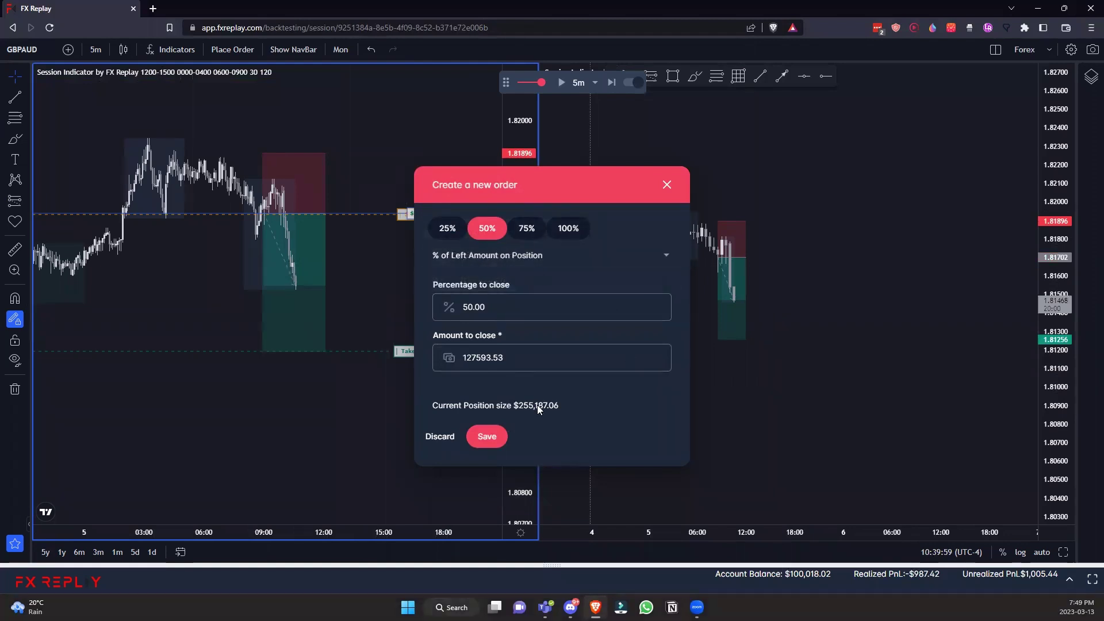
{"action": "left_click", "coordinate": [489, 437]}
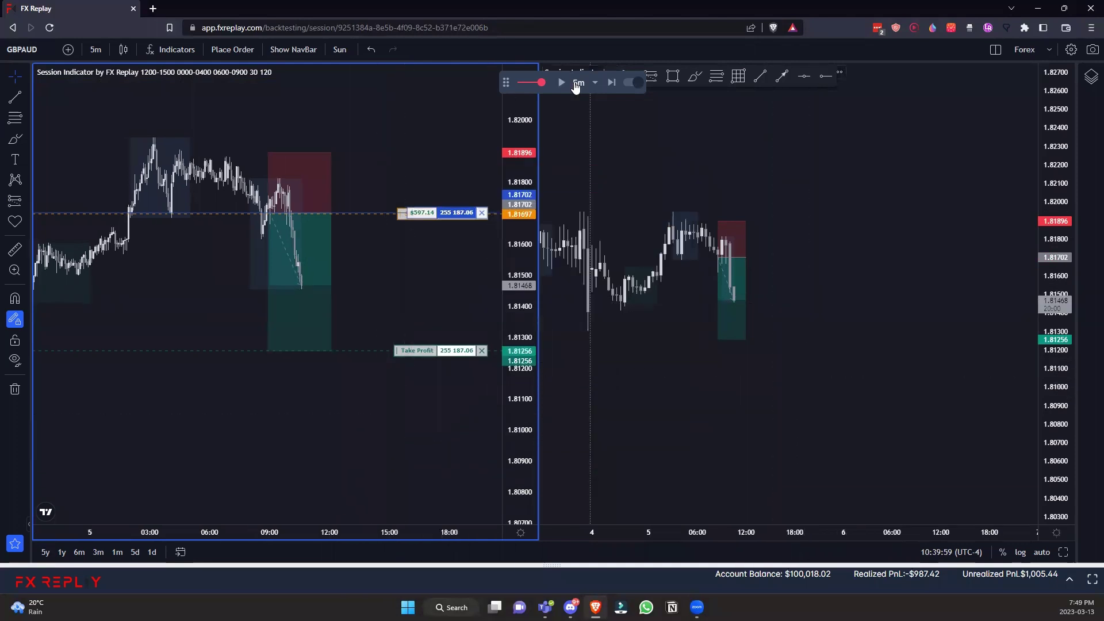
- Advance the replay in 5m steps until the clock reaches 11:04:59
{"action": "left_click", "coordinate": [612, 85]}
{"action": "left_click", "coordinate": [612, 83]}
{"action": "left_click", "coordinate": [611, 83]}
{"action": "left_click", "coordinate": [612, 84]}
- Delete the short position drawing from the 5-minute chart
{"action": "scroll", "coordinate": [407, 123], "scroll_direction": "down", "scroll_amount": 3}
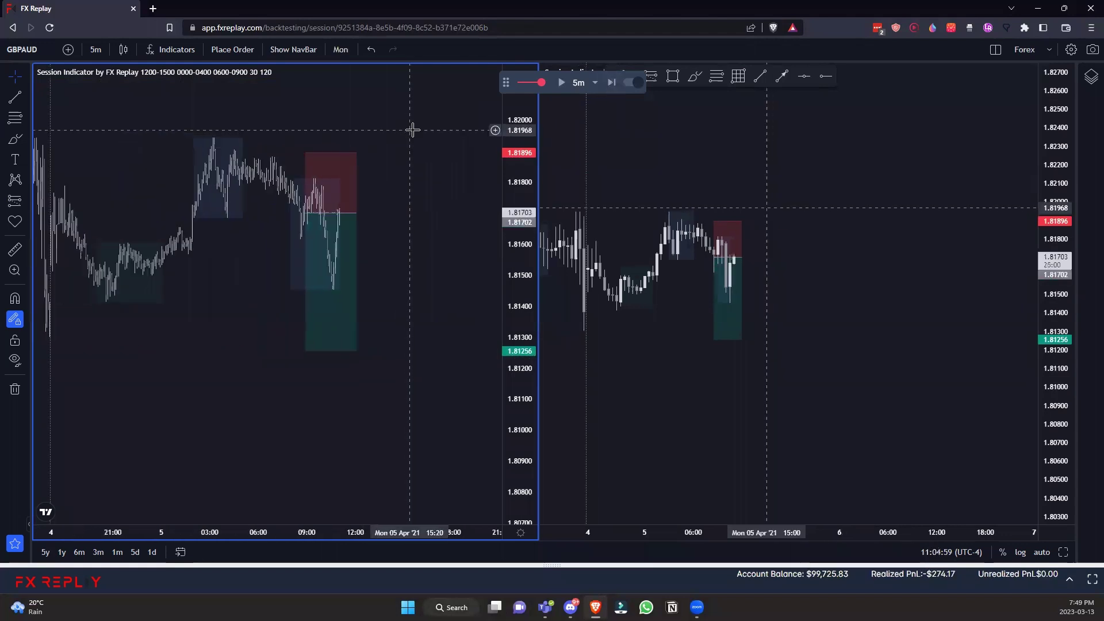
{"action": "left_click_drag", "start_coordinate": [422, 142], "coordinate": [313, 409]}
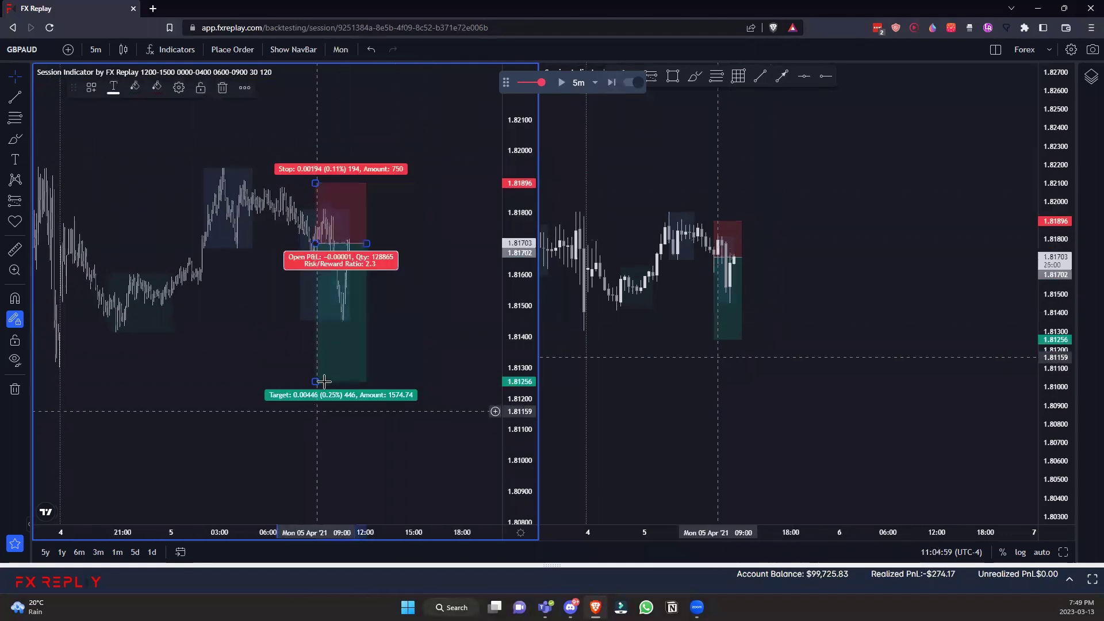
{"action": "key", "text": "Delete"}
{"action": "left_click", "coordinate": [901, 143]}
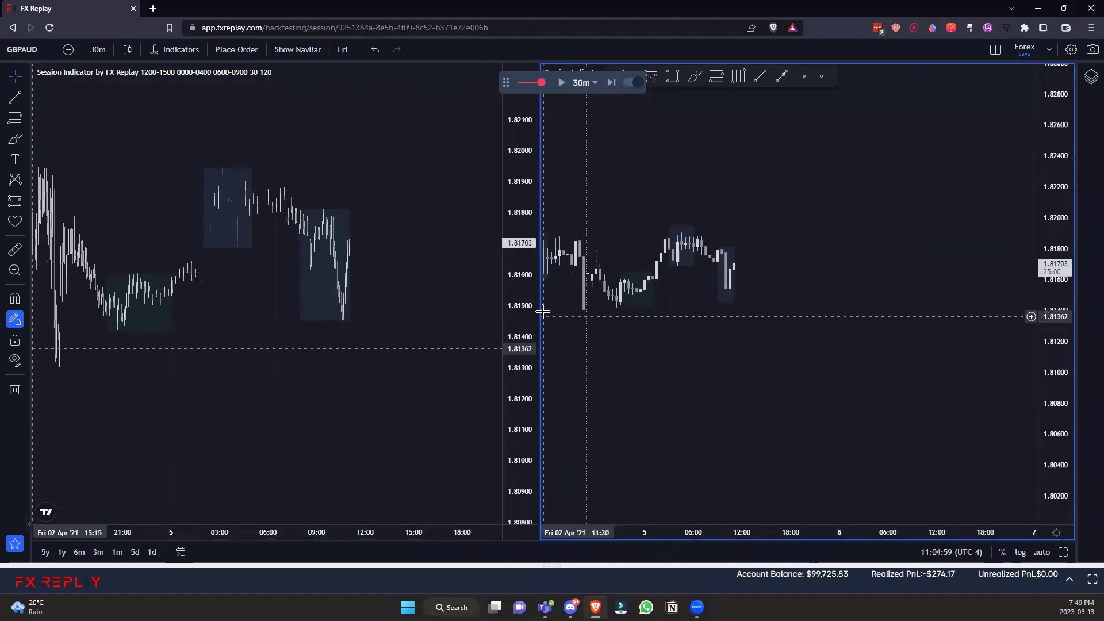
{"action": "left_click", "coordinate": [414, 224]}
{"action": "left_click_drag", "start_coordinate": [415, 230], "coordinate": [347, 175]}
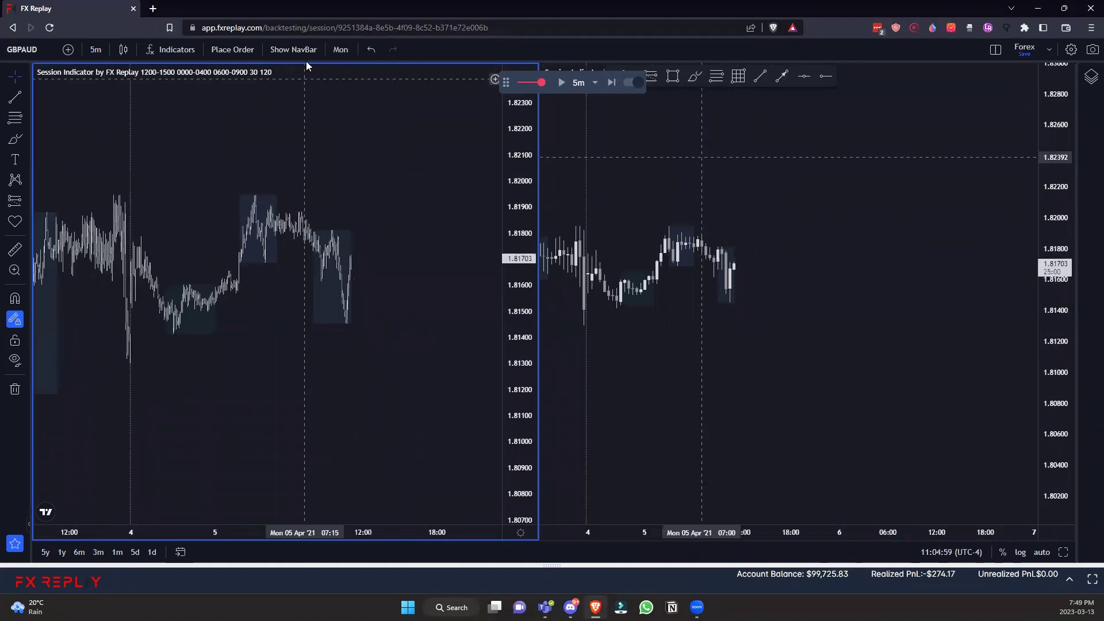
- Show the navigation bar, go to the backtesting dashboard and open the analytics of the GBPJPY session
{"action": "left_click", "coordinate": [293, 49]}
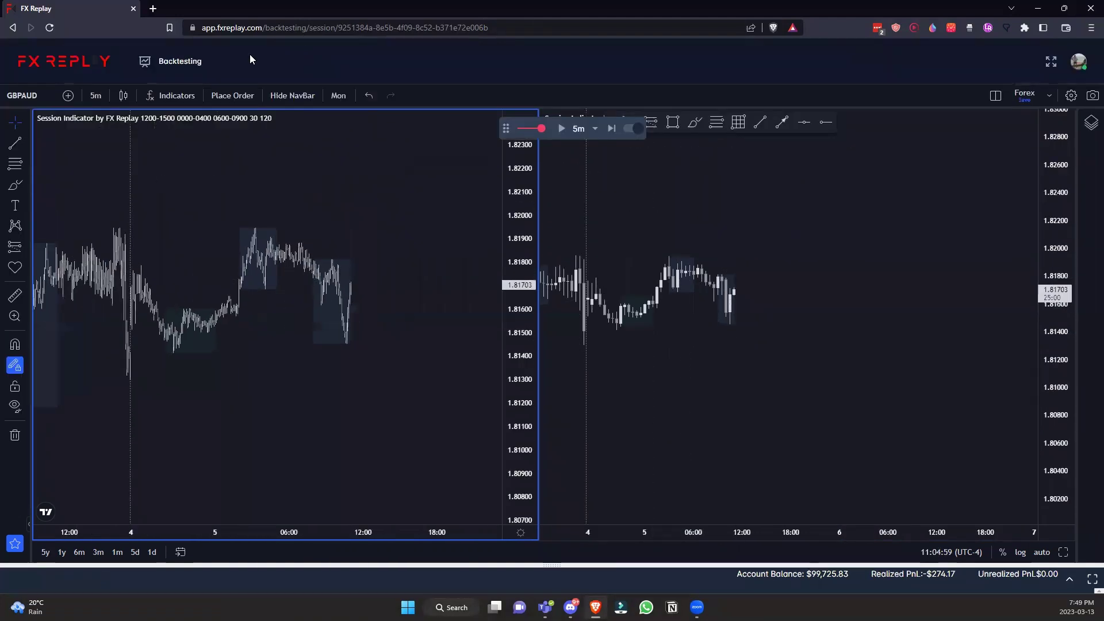
{"action": "left_click", "coordinate": [176, 63]}
{"action": "left_click", "coordinate": [173, 99]}
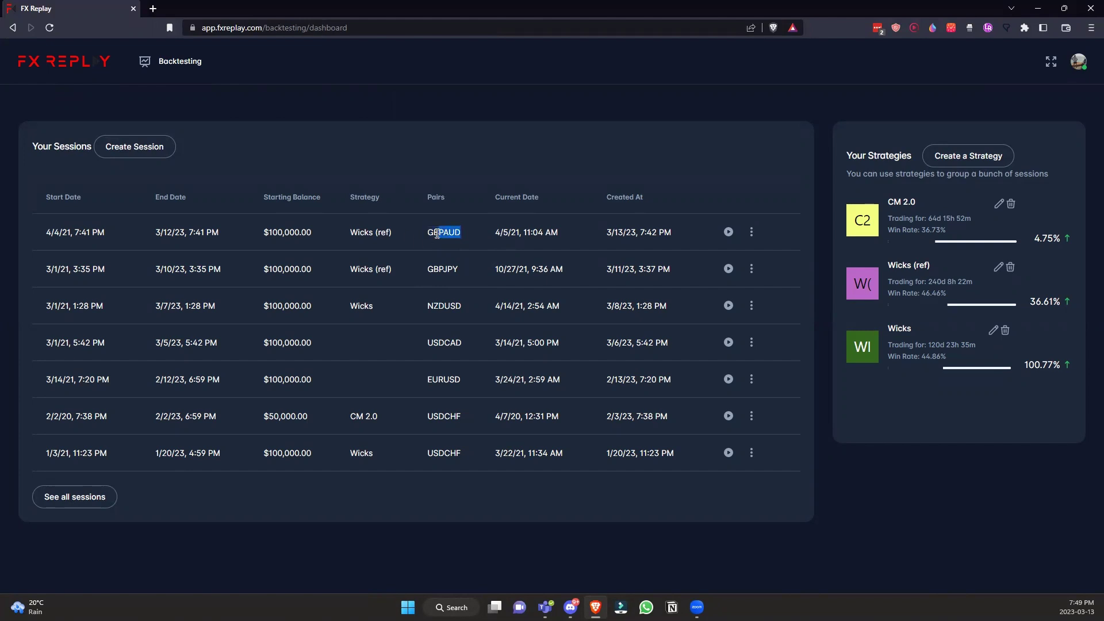
{"action": "left_click", "coordinate": [752, 269]}
{"action": "left_click", "coordinate": [777, 352]}
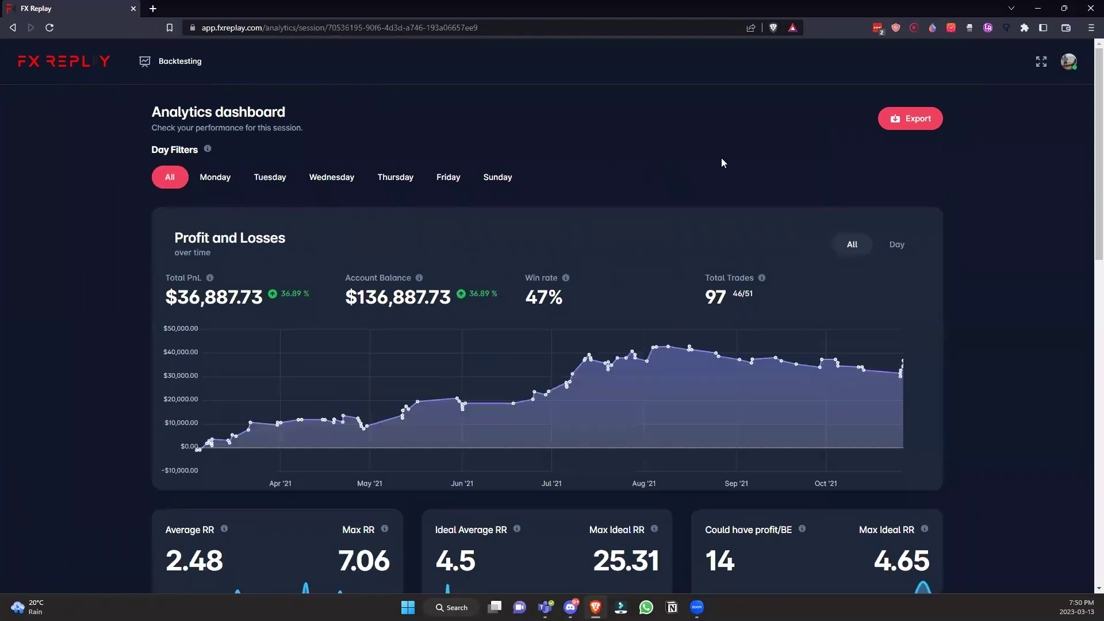
- Examine the session's overall win rate, total PnL and profit-and-loss curve for all days
{"action": "left_click_drag", "start_coordinate": [742, 249], "coordinate": [530, 242]}
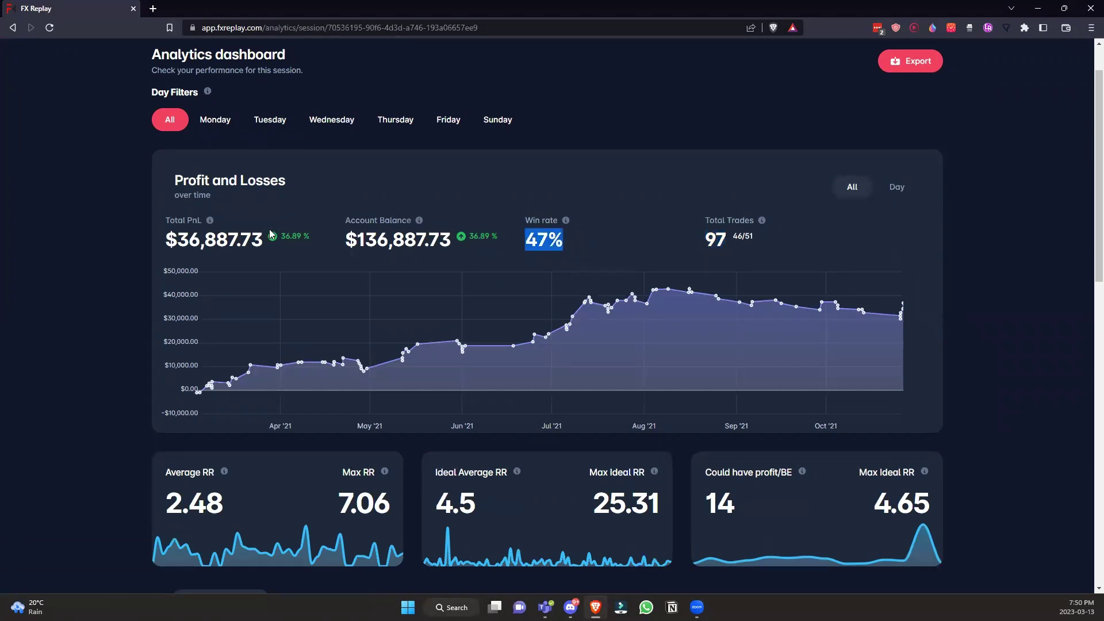
{"action": "left_click", "coordinate": [303, 230]}
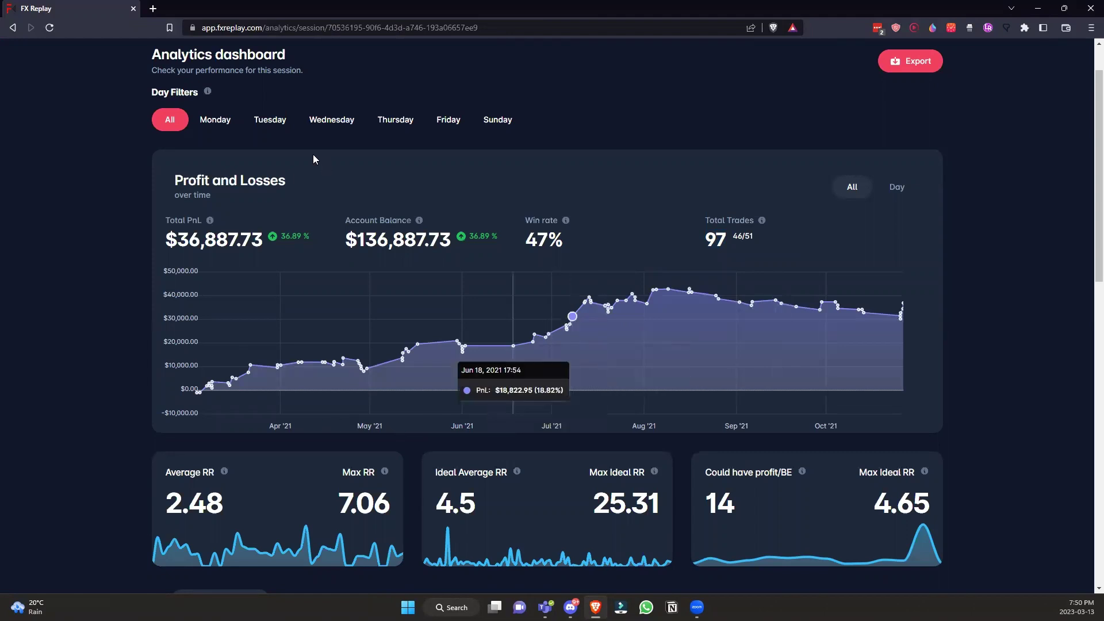
{"action": "scroll", "coordinate": [278, 128], "scroll_direction": "up", "scroll_amount": 1}
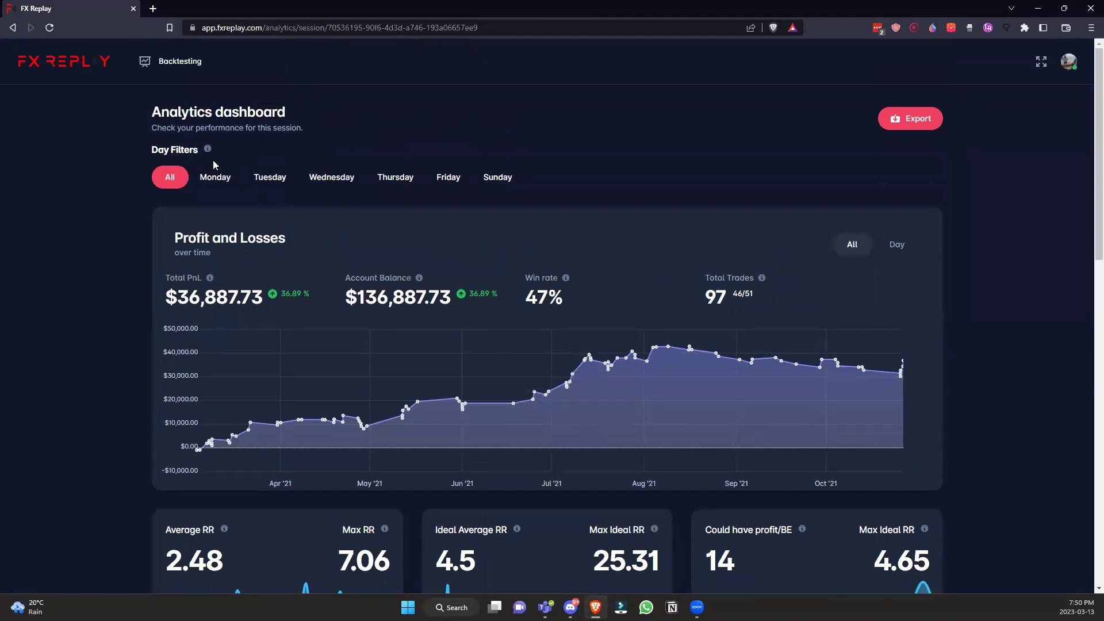
- Filter the session analytics to Monday and examine the win rate and total trades
{"action": "left_click", "coordinate": [217, 179]}
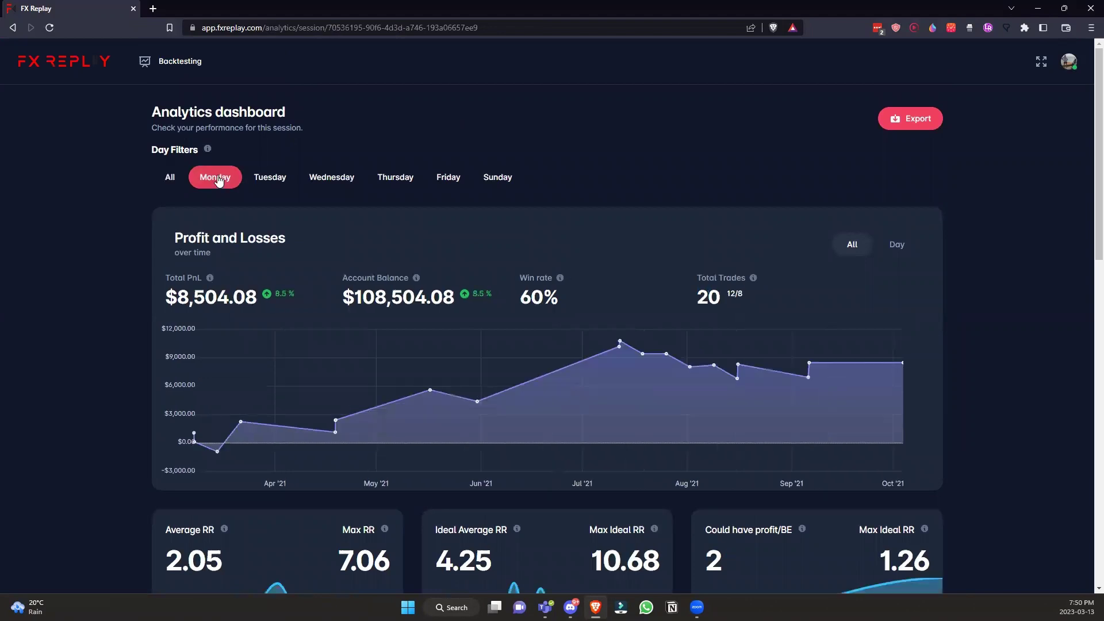
{"action": "left_click_drag", "start_coordinate": [553, 297], "coordinate": [520, 297]}
{"action": "left_click", "coordinate": [502, 321]}
{"action": "double_click", "coordinate": [708, 297]}
{"action": "left_click_drag", "start_coordinate": [561, 294], "coordinate": [511, 293]}
{"action": "left_click", "coordinate": [546, 303]}
- Filter the session analytics to Tuesday and then Wednesday, examining the win rate for each day
{"action": "left_click", "coordinate": [262, 179]}
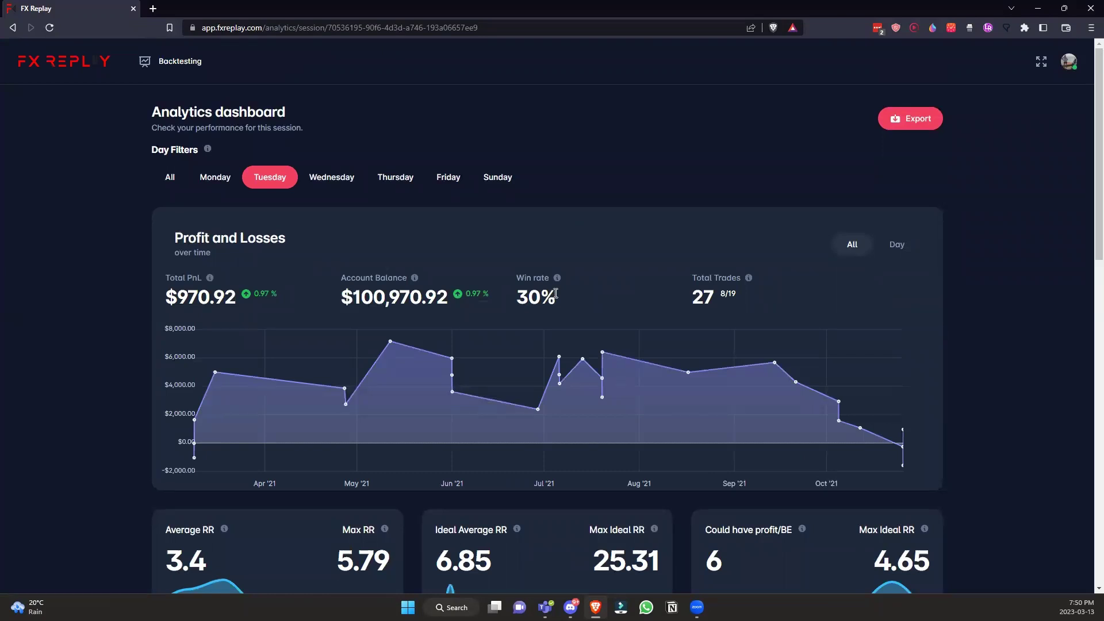
{"action": "left_click_drag", "start_coordinate": [553, 294], "coordinate": [521, 297]}
{"action": "left_click", "coordinate": [521, 297]}
{"action": "left_click", "coordinate": [334, 181]}
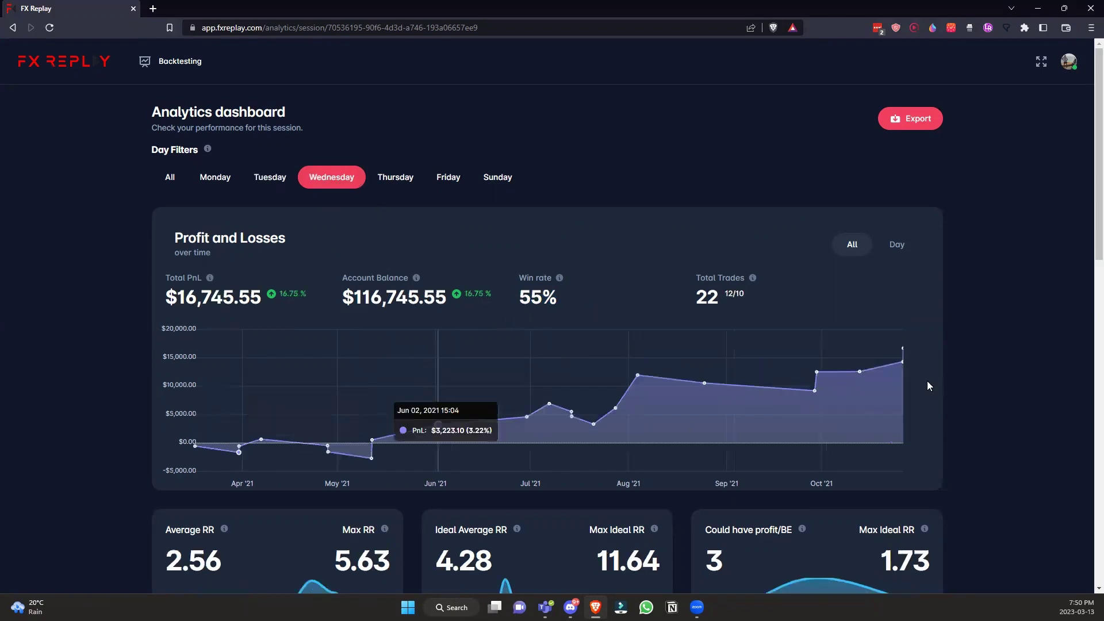
{"action": "left_click_drag", "start_coordinate": [522, 296], "coordinate": [557, 296]}
{"action": "left_click", "coordinate": [557, 297]}
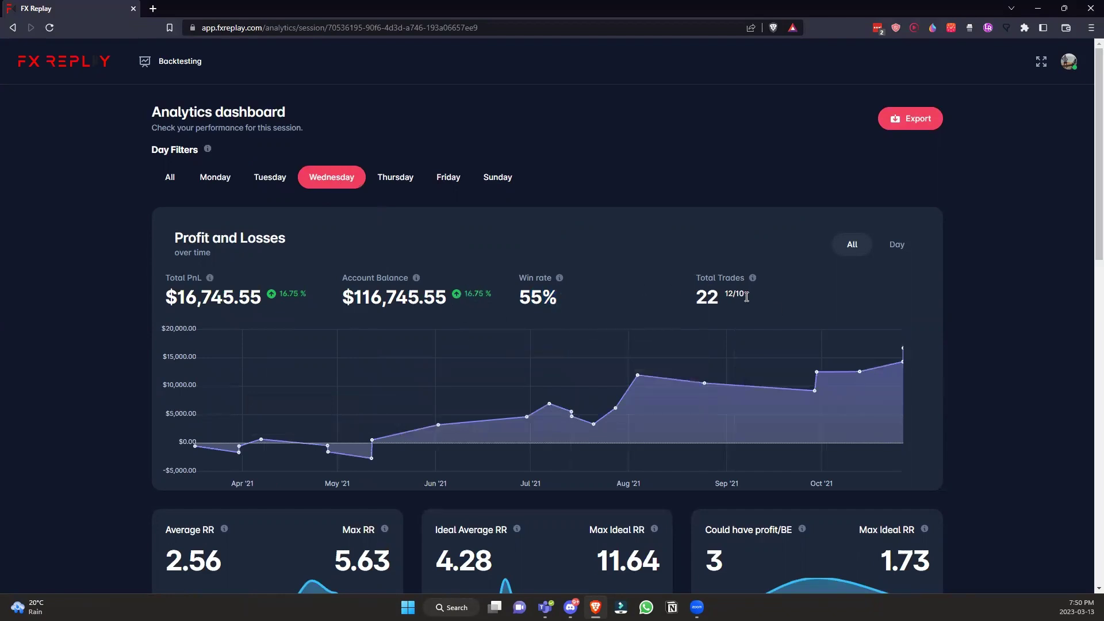
- Filter the session analytics to Thursday and examine the total PnL, account balance change and profit-and-loss curve
{"action": "left_click", "coordinate": [395, 177]}
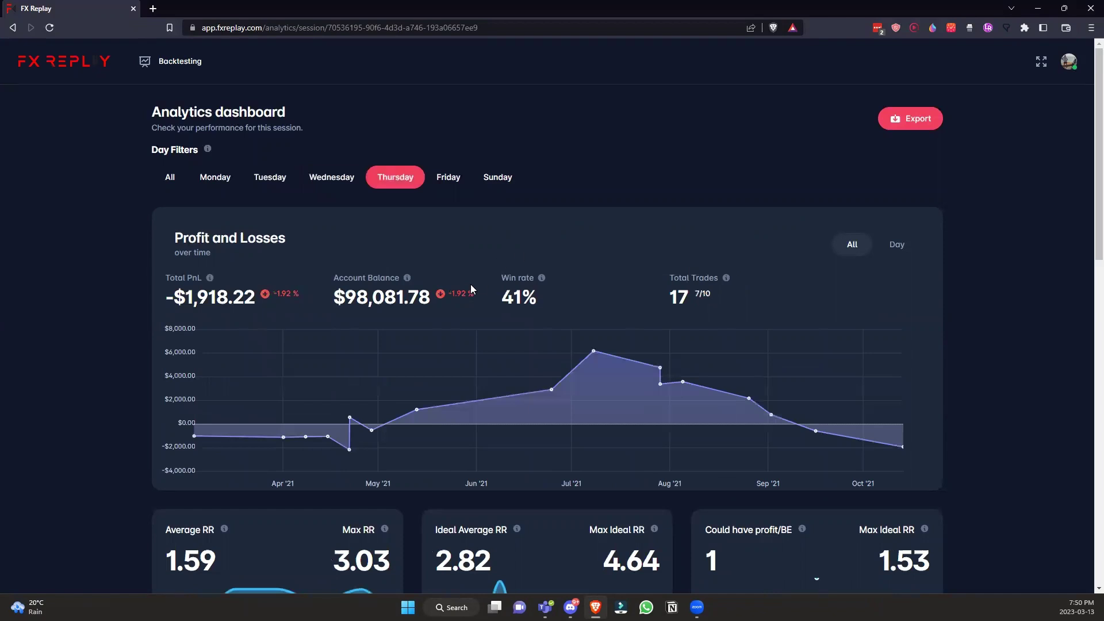
{"action": "left_click_drag", "start_coordinate": [278, 299], "coordinate": [314, 295]}
{"action": "left_click", "coordinate": [313, 281]}
{"action": "left_click_drag", "start_coordinate": [471, 291], "coordinate": [450, 293]}
{"action": "left_click", "coordinate": [771, 415]}
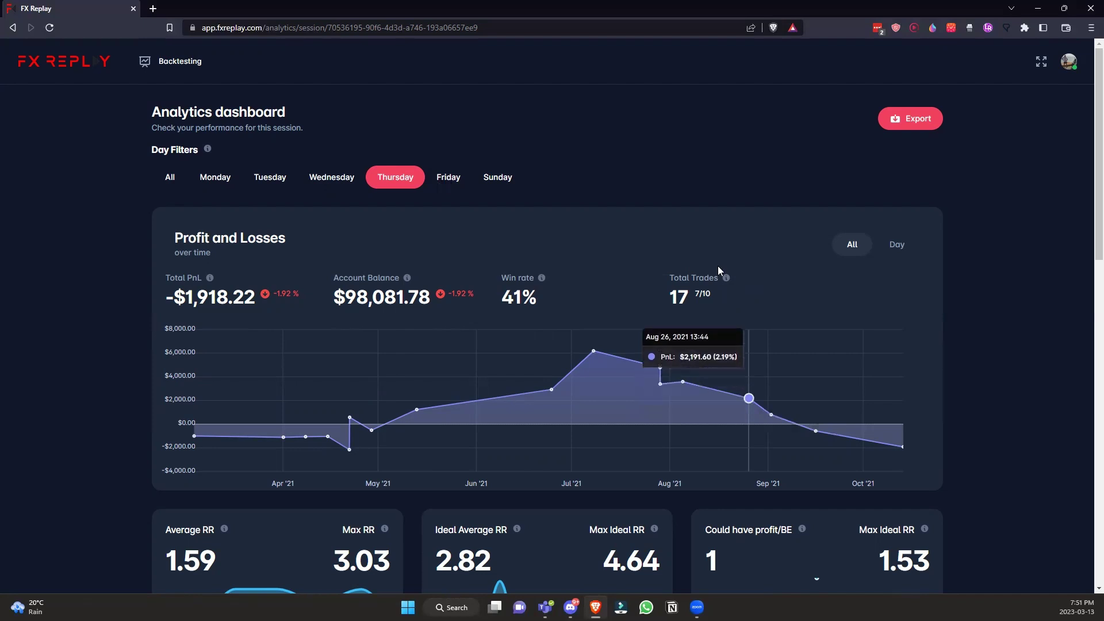
- Filter the session analytics to Friday and examine the account balance, win rate and total trades
{"action": "left_click", "coordinate": [460, 181]}
{"action": "left_click_drag", "start_coordinate": [539, 299], "coordinate": [354, 291]}
{"action": "left_click", "coordinate": [515, 289]}
{"action": "left_click", "coordinate": [354, 292]}
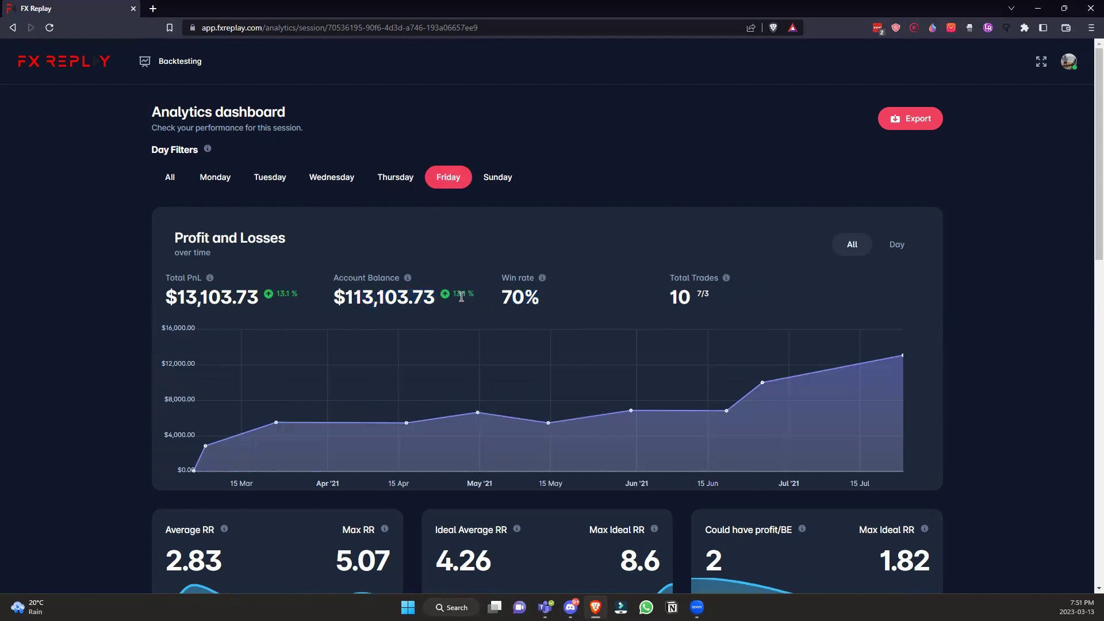
{"action": "left_click_drag", "start_coordinate": [690, 296], "coordinate": [668, 297]}
{"action": "left_click", "coordinate": [669, 296]}
- Show the analytics for all days again and examine the Average RR, Max RR and Max Ideal RR
{"action": "left_click", "coordinate": [176, 181]}
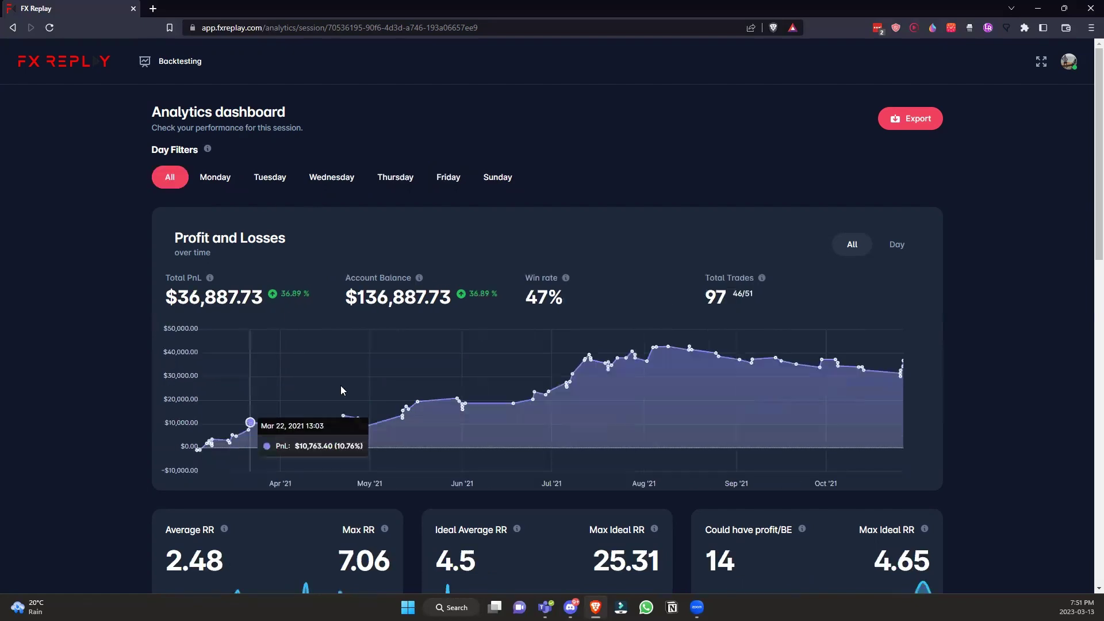
{"action": "scroll", "coordinate": [707, 197], "scroll_direction": "down", "scroll_amount": 2}
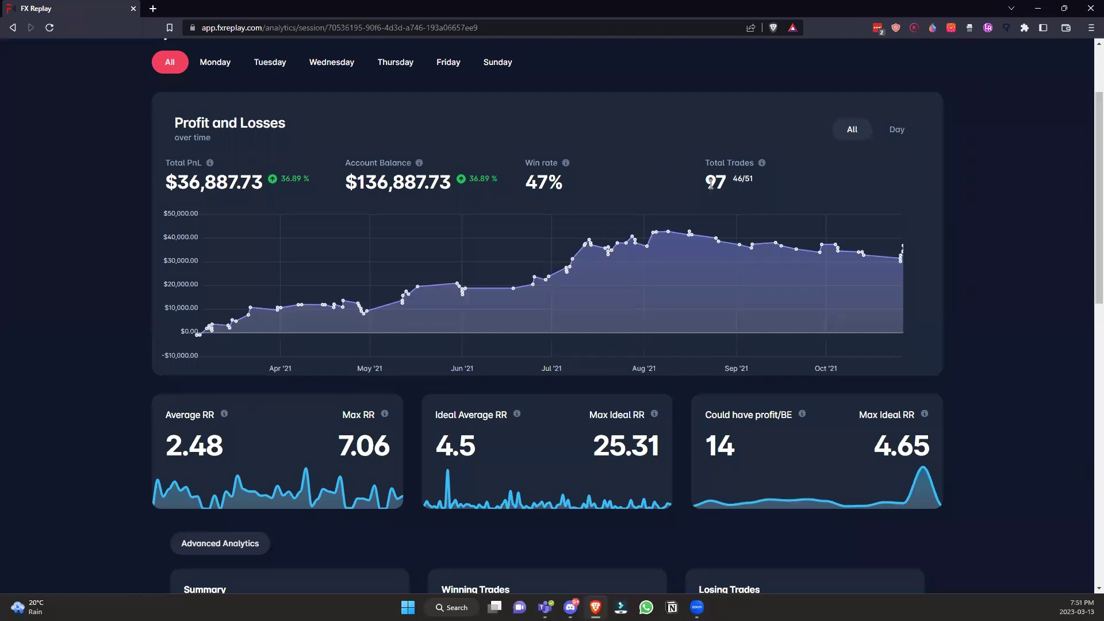
{"action": "scroll", "coordinate": [655, 228], "scroll_direction": "down", "scroll_amount": 2}
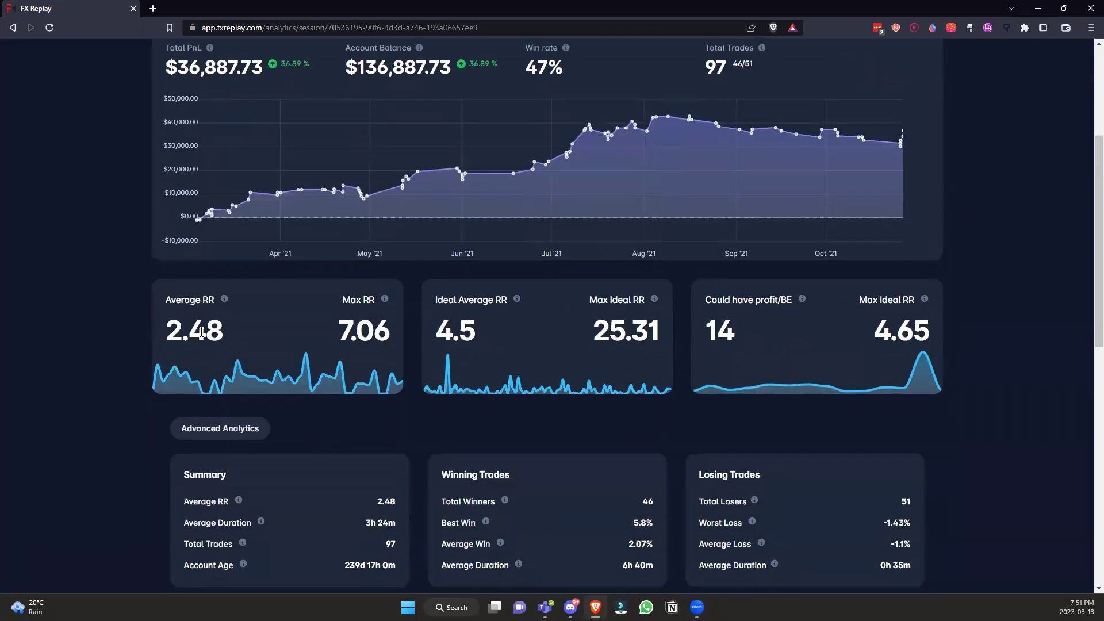
{"action": "scroll", "coordinate": [229, 253], "scroll_direction": "down", "scroll_amount": 1}
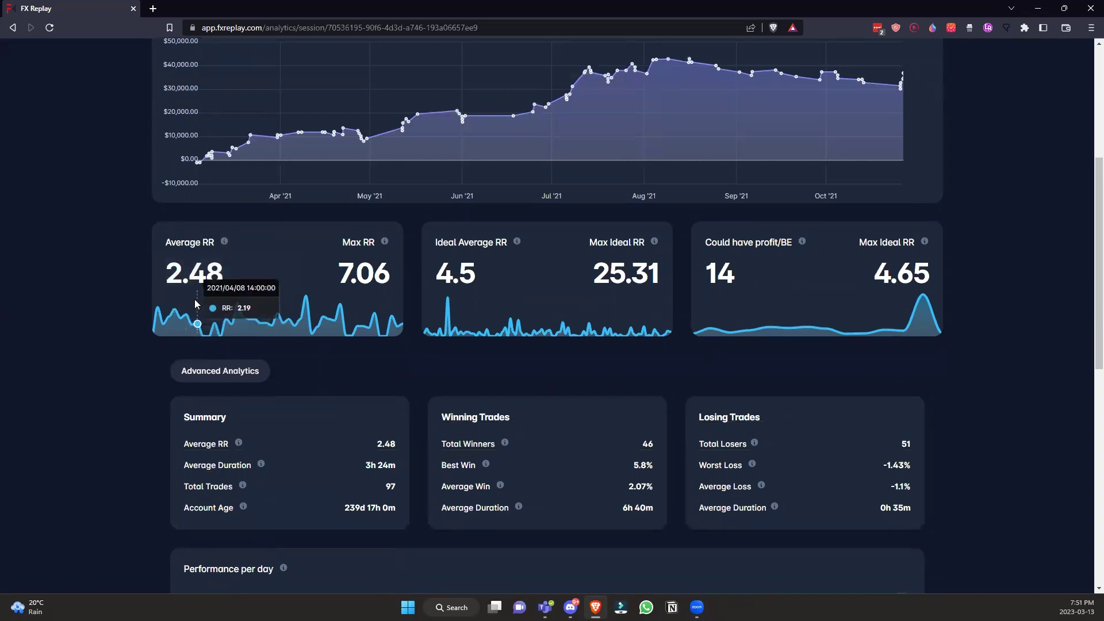
{"action": "mouse_move", "coordinate": [385, 244]}
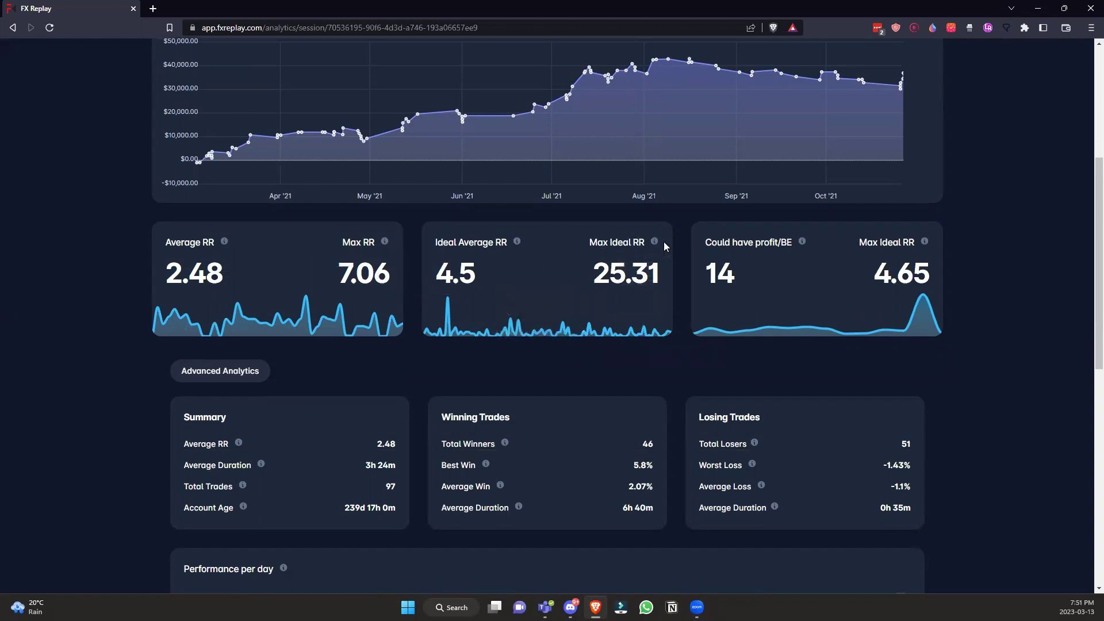
{"action": "mouse_move", "coordinate": [656, 243]}
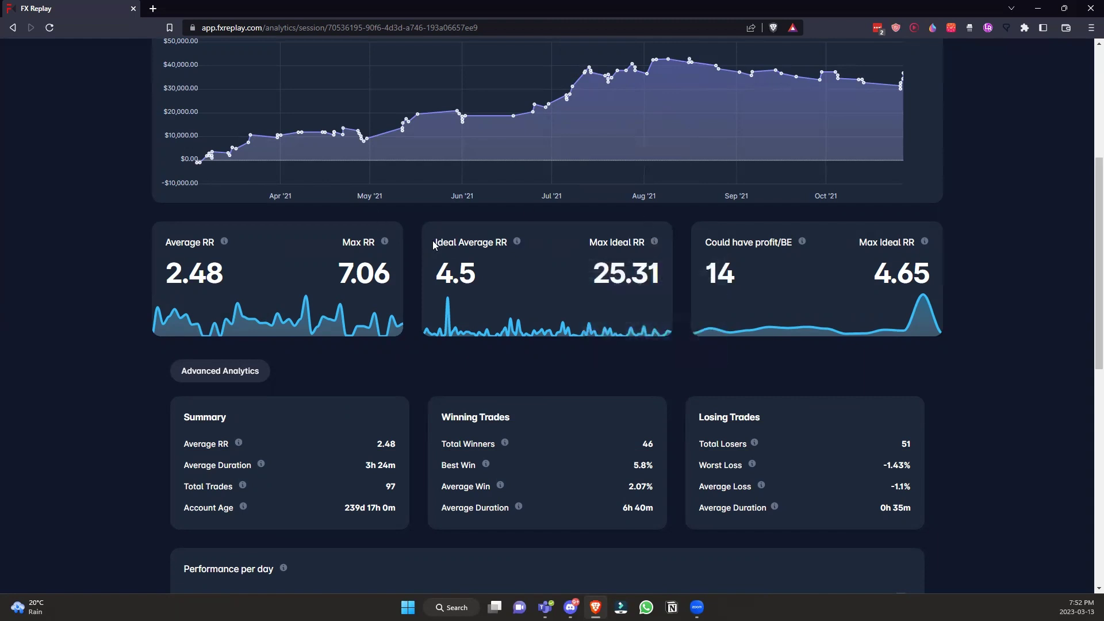
- Compare the Ideal Average RR with the session's actual Average RR
{"action": "left_click_drag", "start_coordinate": [435, 242], "coordinate": [508, 242]}
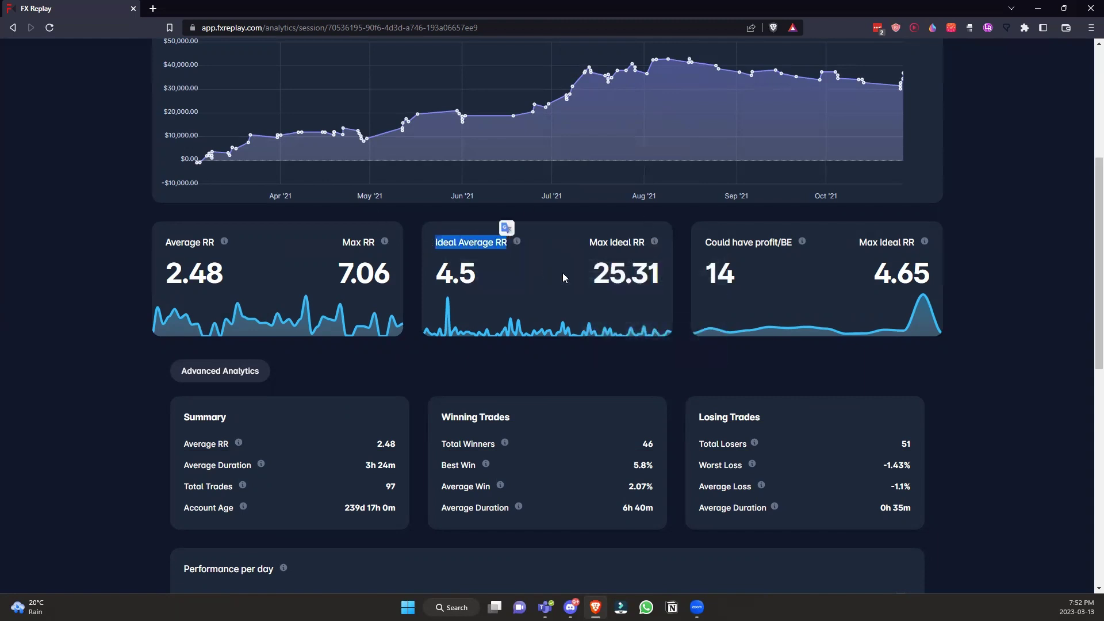
{"action": "left_click_drag", "start_coordinate": [440, 275], "coordinate": [478, 279]}
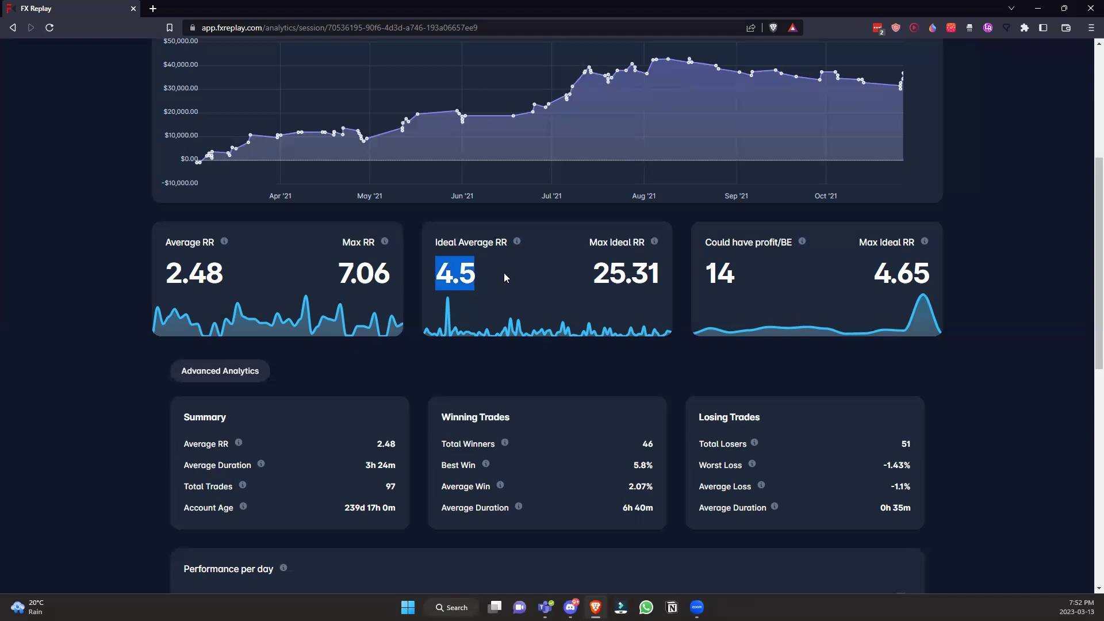
{"action": "left_click", "coordinate": [473, 276]}
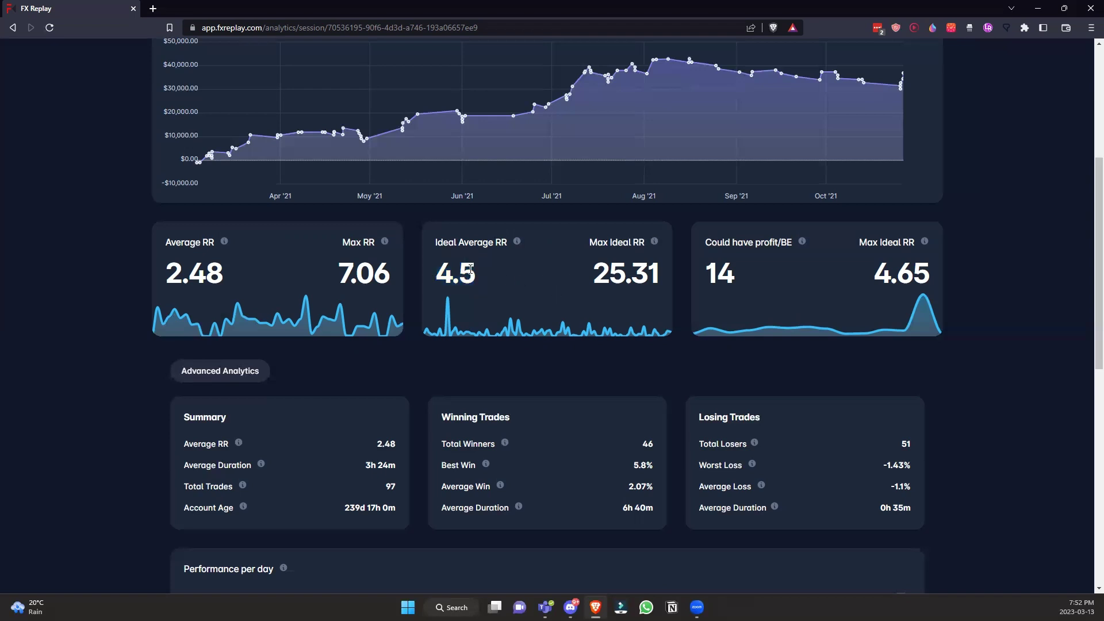
{"action": "left_click_drag", "start_coordinate": [475, 276], "coordinate": [436, 276]}
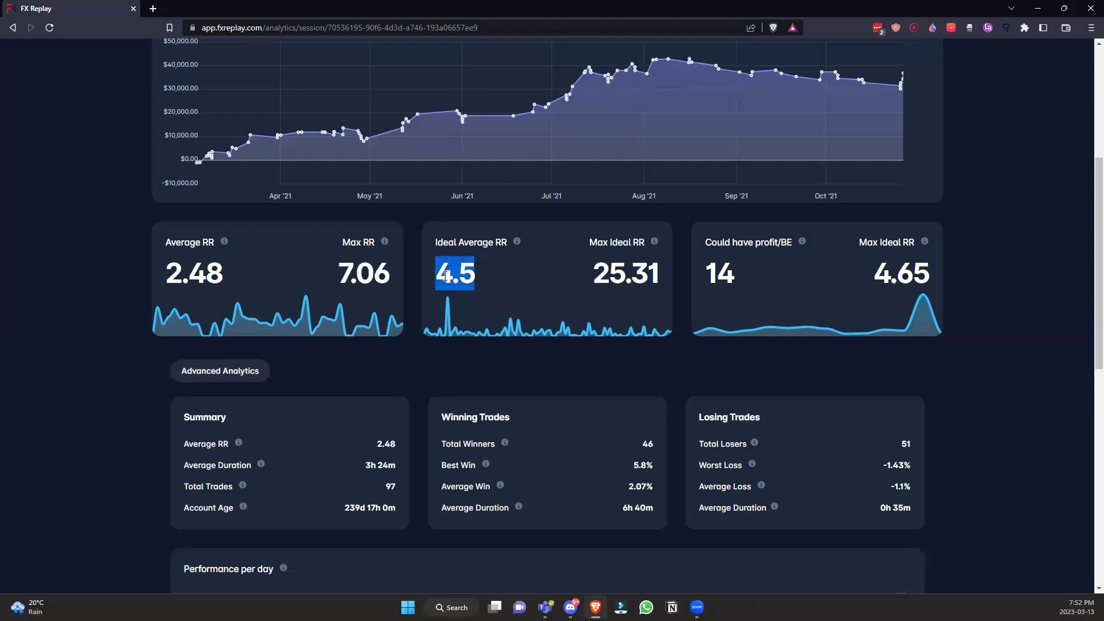
{"action": "left_click", "coordinate": [523, 264]}
{"action": "left_click_drag", "start_coordinate": [230, 279], "coordinate": [166, 282]}
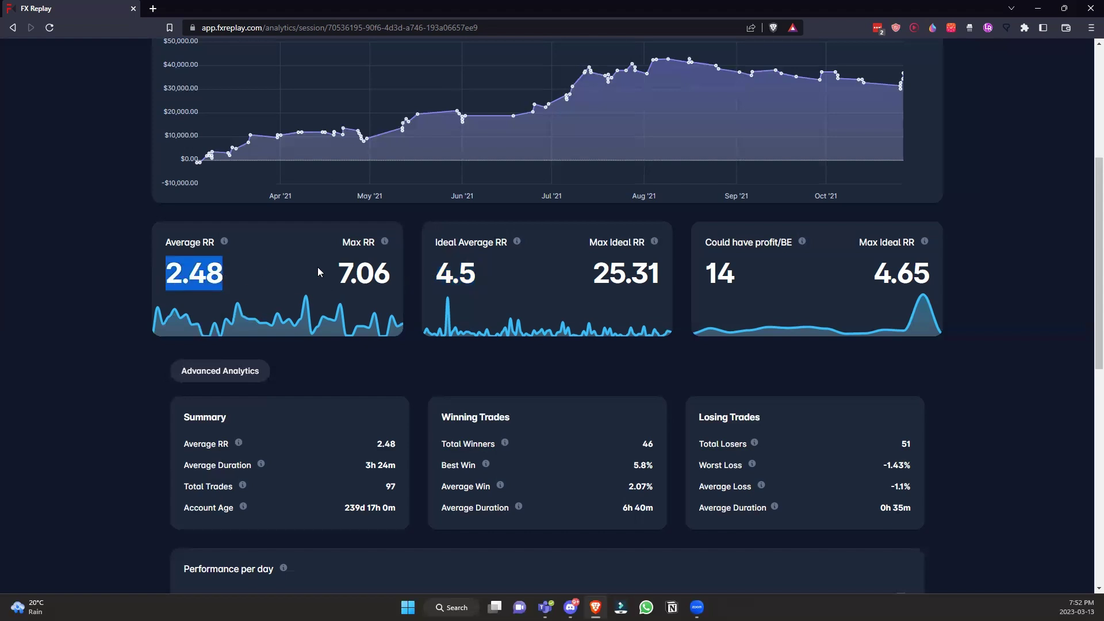
{"action": "left_click", "coordinate": [387, 274]}
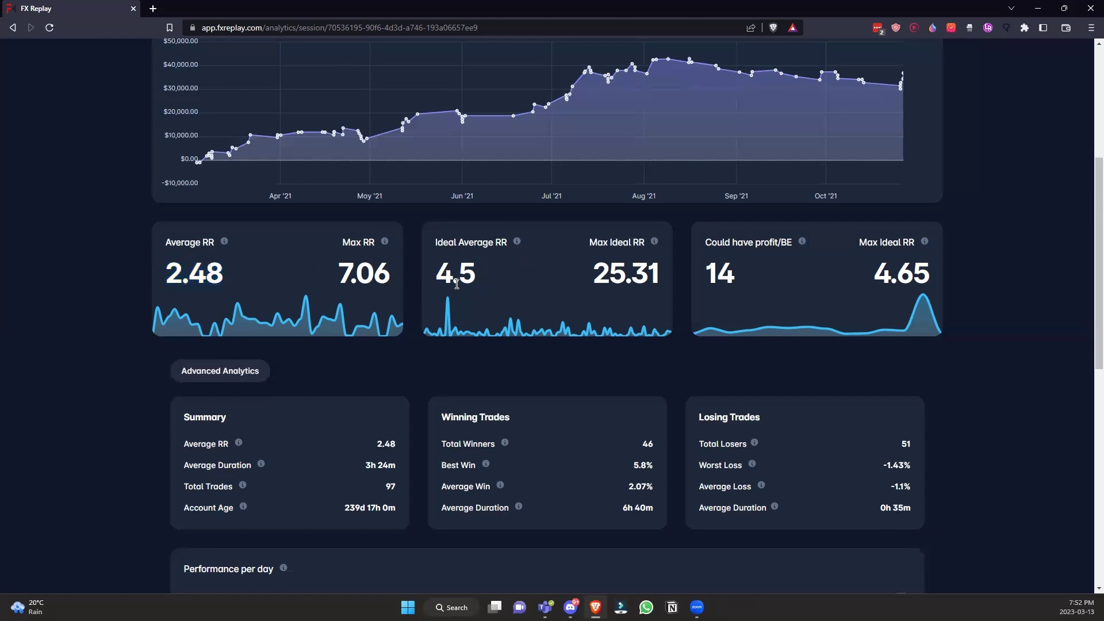
- Examine the Could have profit/BE count and what it represents against the overall results
{"action": "mouse_move", "coordinate": [803, 242]}
{"action": "left_click_drag", "start_coordinate": [735, 266], "coordinate": [699, 280]}
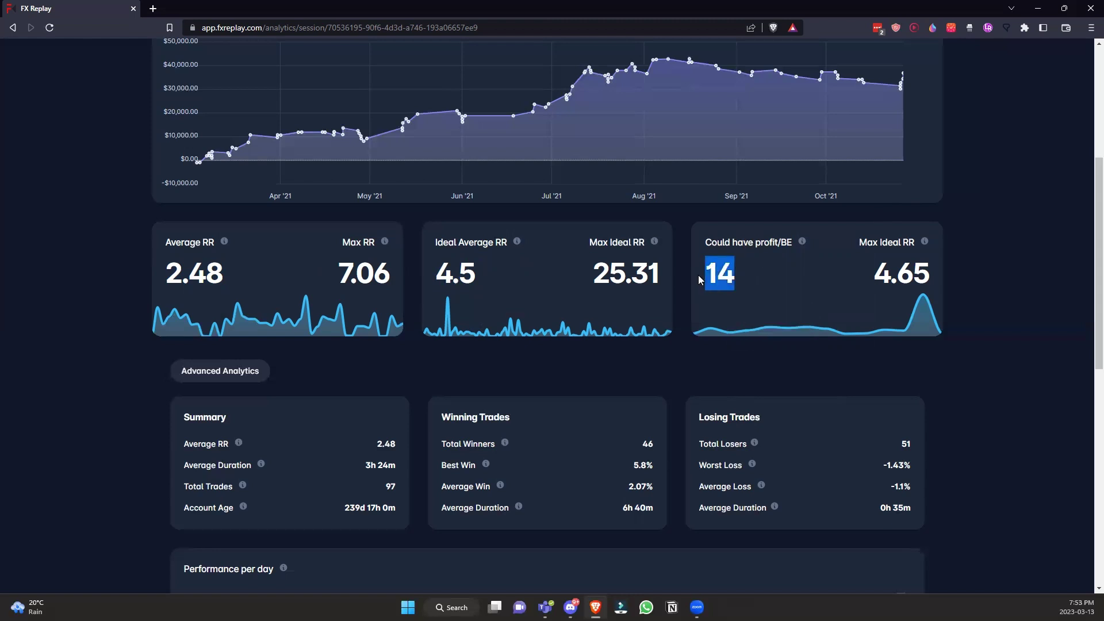
{"action": "left_click", "coordinate": [763, 266]}
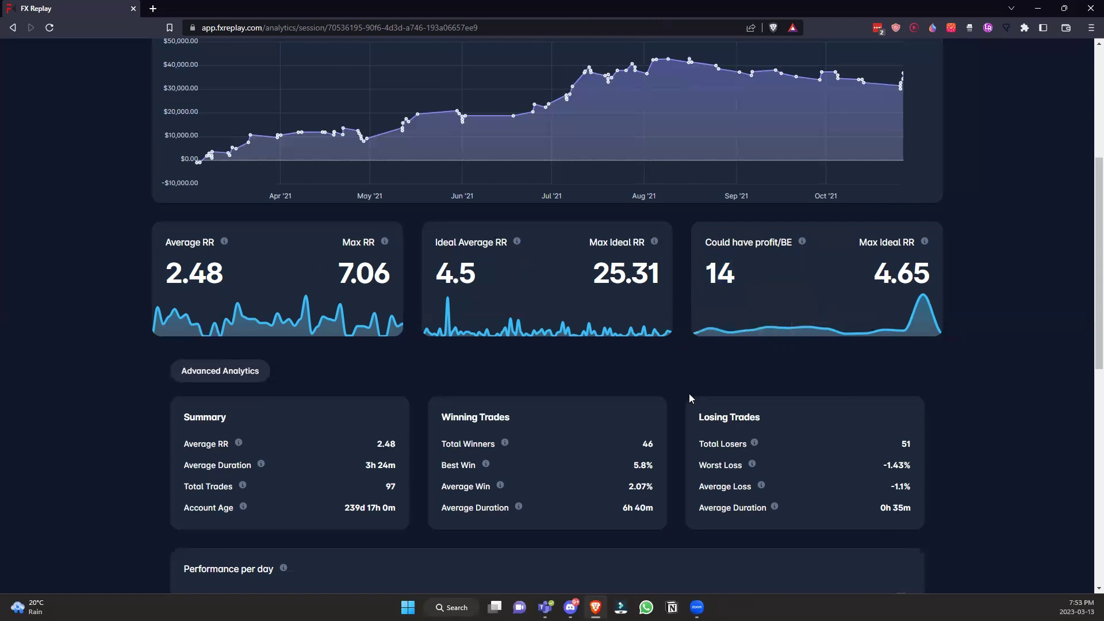
{"action": "scroll", "coordinate": [689, 394], "scroll_direction": "up", "scroll_amount": 1}
{"action": "left_click_drag", "start_coordinate": [734, 333], "coordinate": [712, 331]}
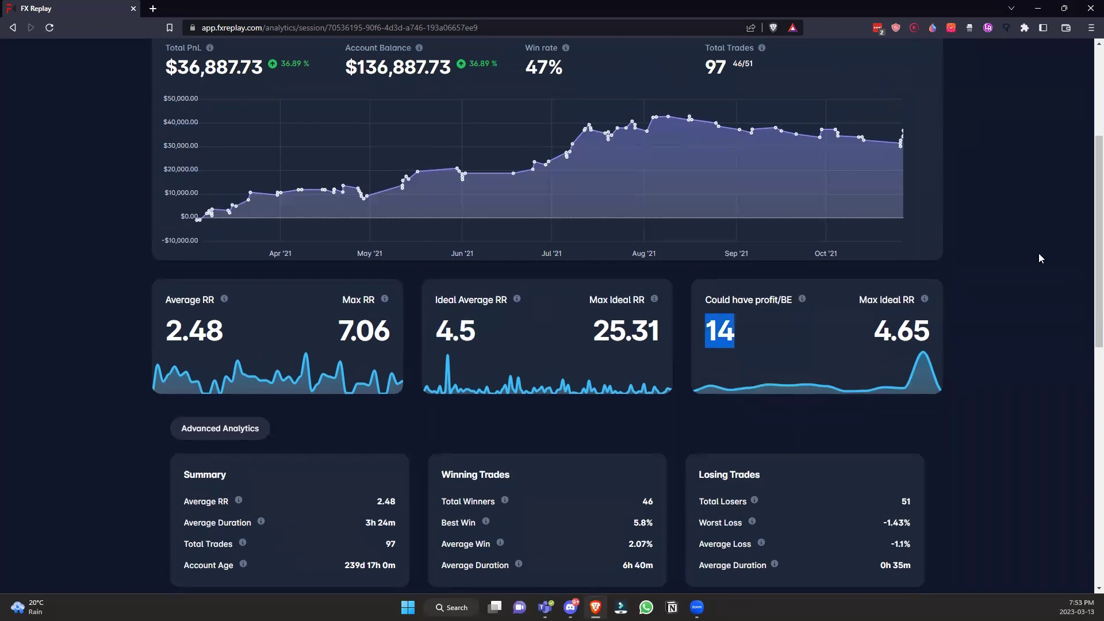
{"action": "scroll", "coordinate": [1041, 258], "scroll_direction": "up", "scroll_amount": 1}
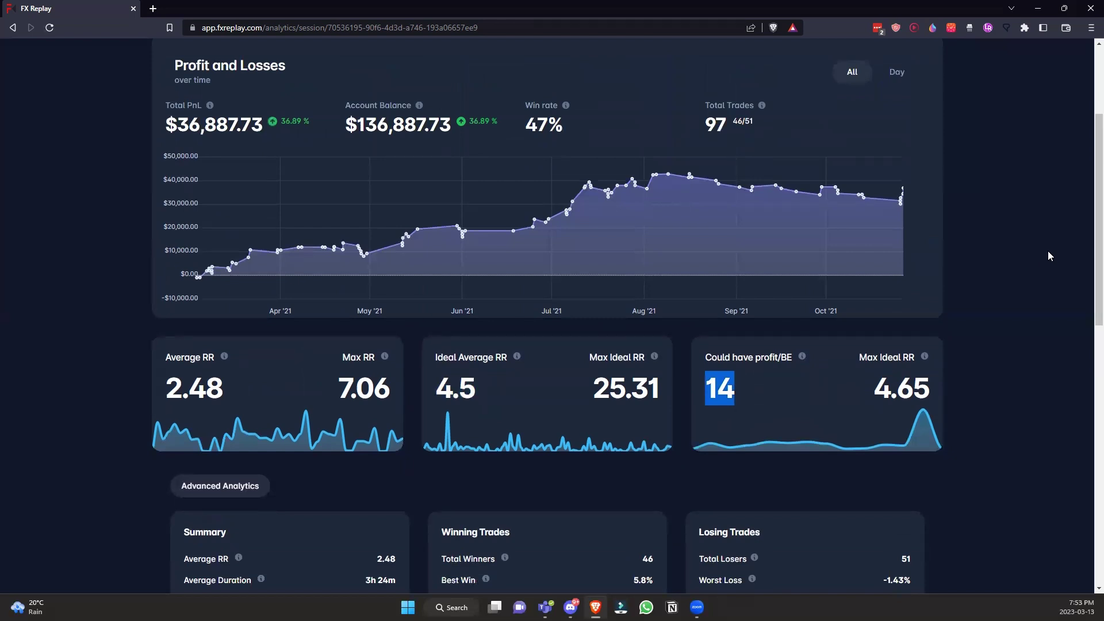
{"action": "scroll", "coordinate": [1053, 259], "scroll_direction": "down", "scroll_amount": 1}
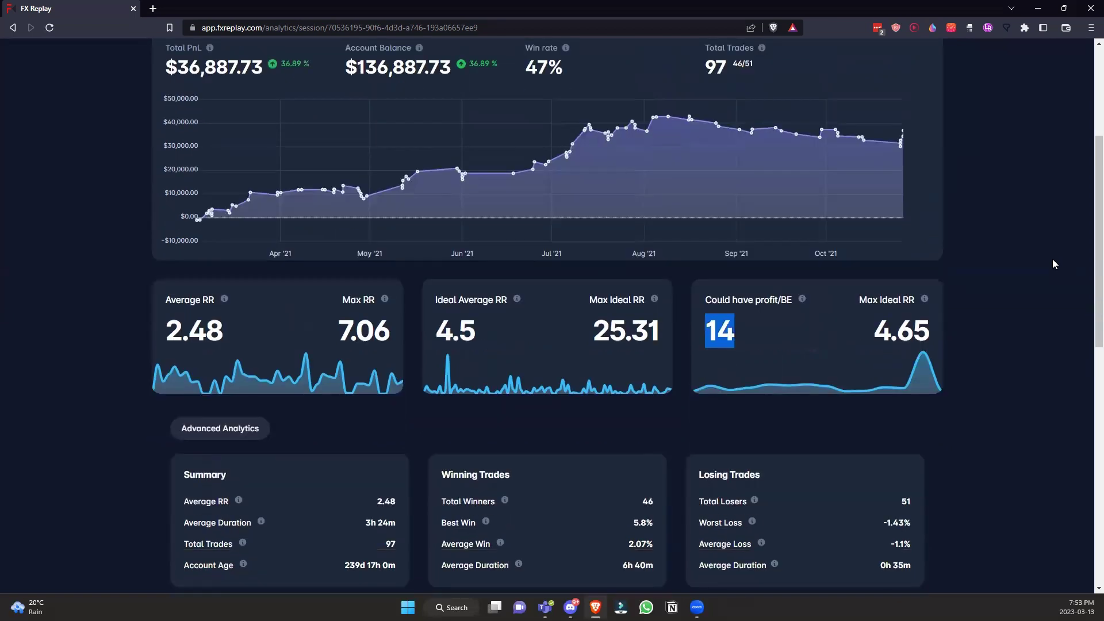
{"action": "left_click", "coordinate": [1052, 259]}
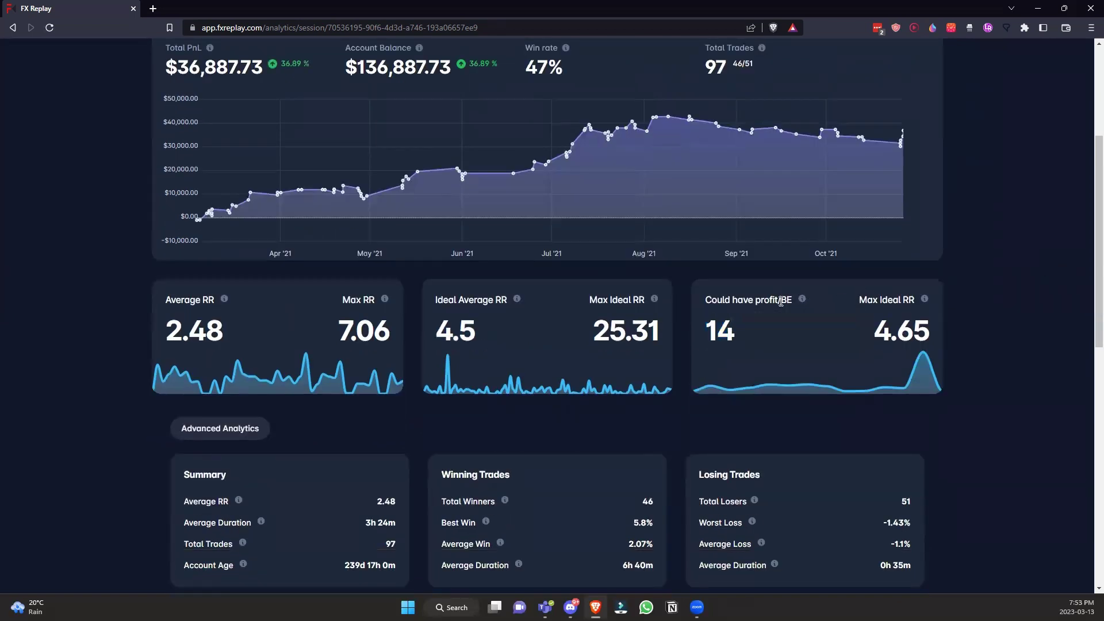
- Read the explanations for Could have profit/BE and its Max Ideal RR, and examine both figures
{"action": "mouse_move", "coordinate": [803, 300]}
{"action": "mouse_move", "coordinate": [925, 299]}
{"action": "left_click_drag", "start_coordinate": [870, 331], "coordinate": [933, 333]}
{"action": "left_click", "coordinate": [958, 321]}
{"action": "scroll", "coordinate": [1045, 289], "scroll_direction": "down", "scroll_amount": 1}
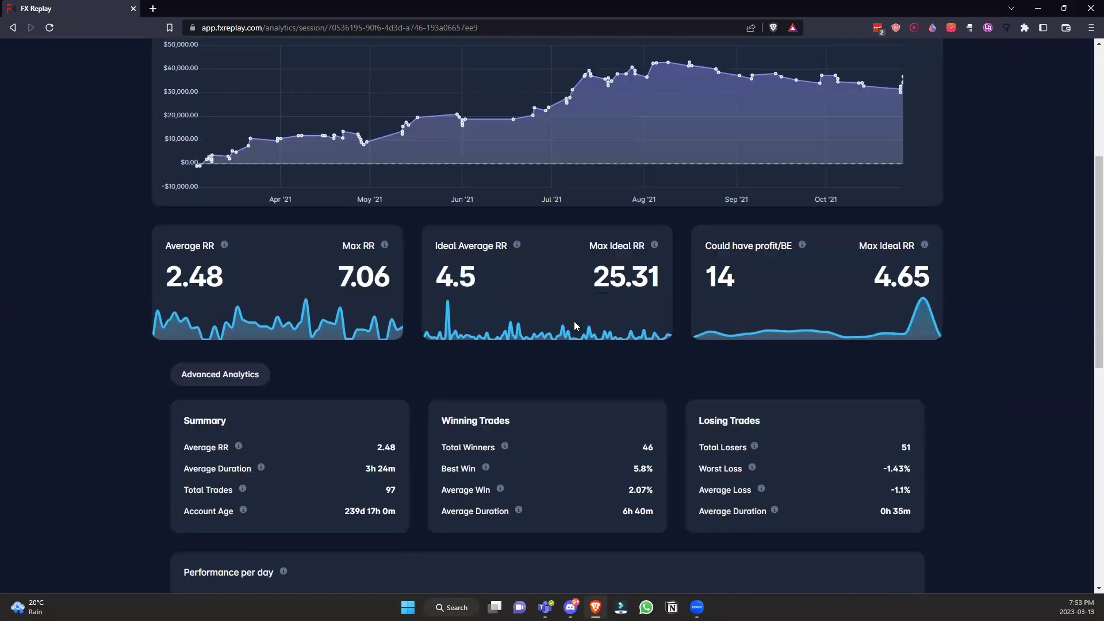
{"action": "left_click_drag", "start_coordinate": [739, 273], "coordinate": [704, 267]}
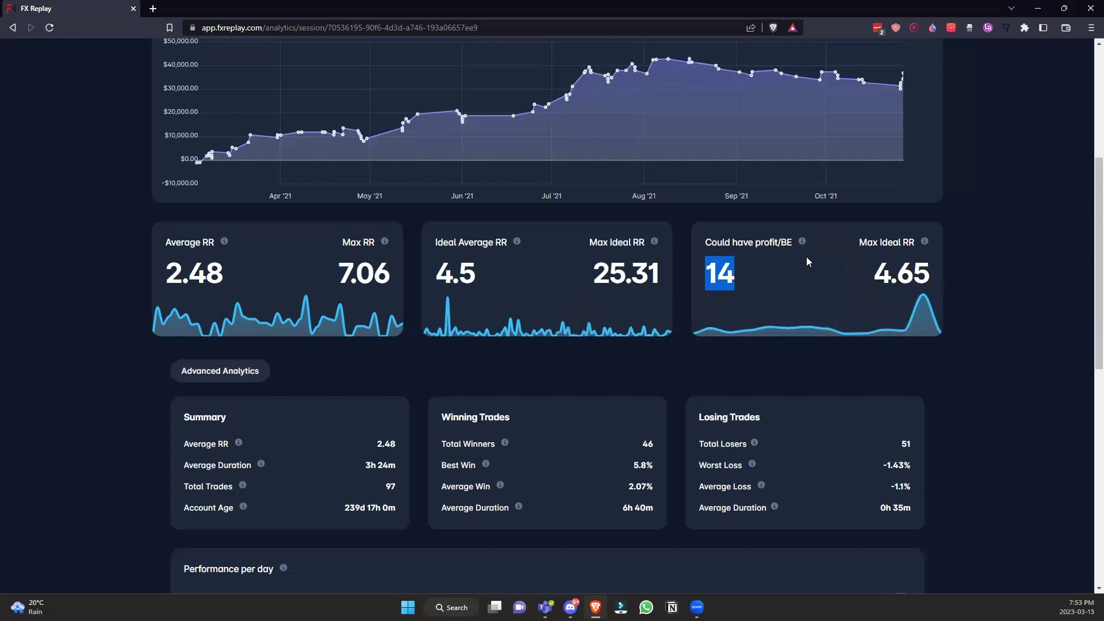
- Examine the average duration and account age in the Advanced Analytics summary
{"action": "scroll", "coordinate": [835, 255], "scroll_direction": "down", "scroll_amount": 1}
{"action": "scroll", "coordinate": [860, 242], "scroll_direction": "down", "scroll_amount": 4}
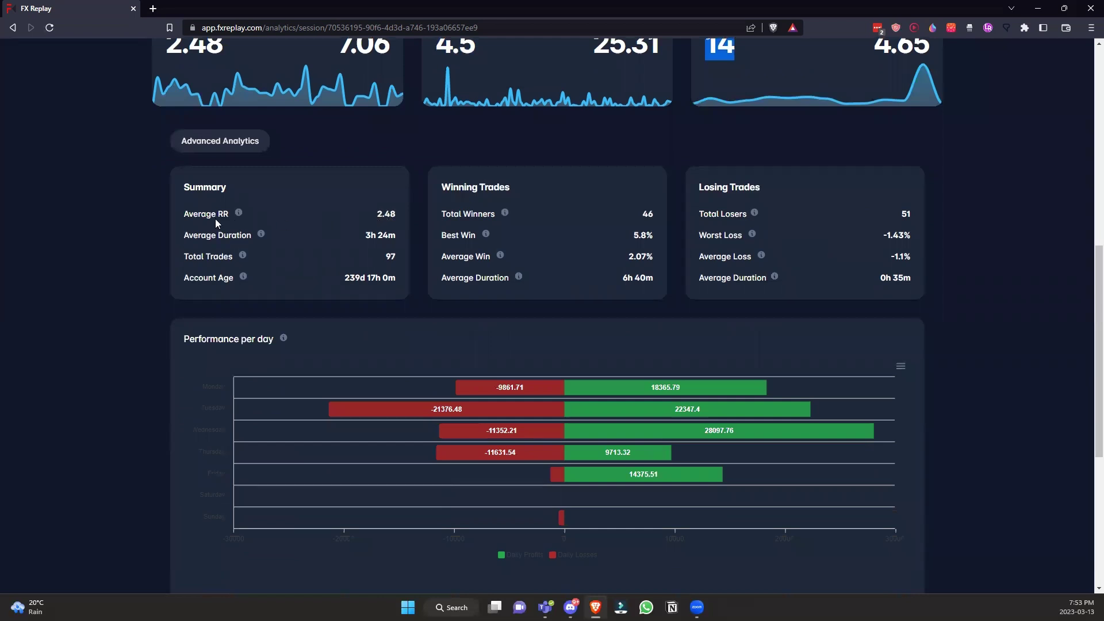
{"action": "left_click", "coordinate": [367, 237]}
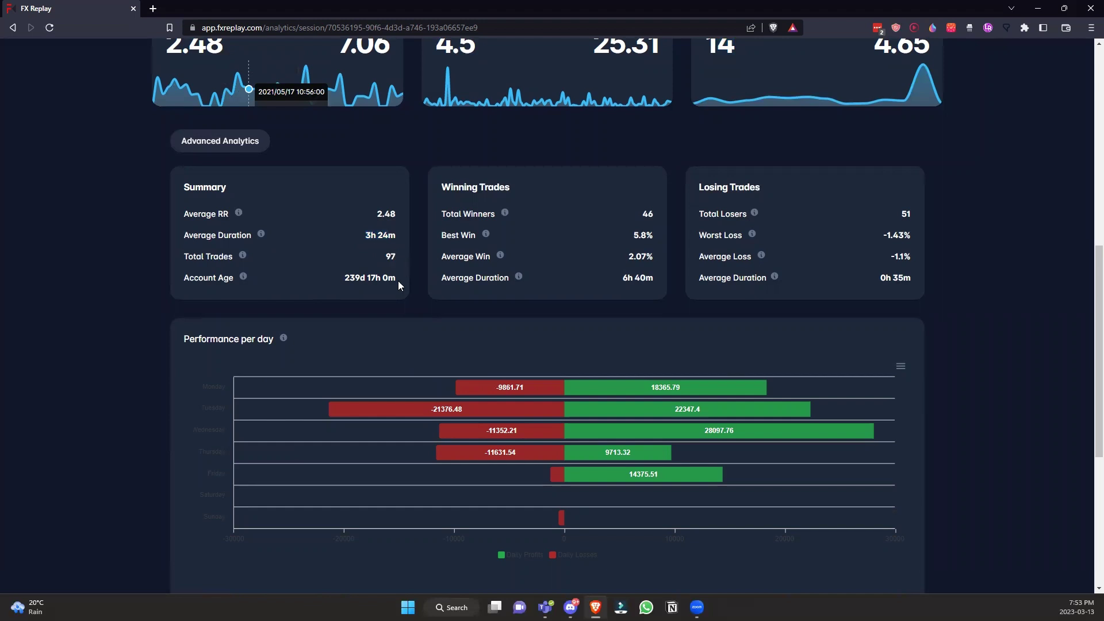
{"action": "left_click_drag", "start_coordinate": [345, 277], "coordinate": [398, 280]}
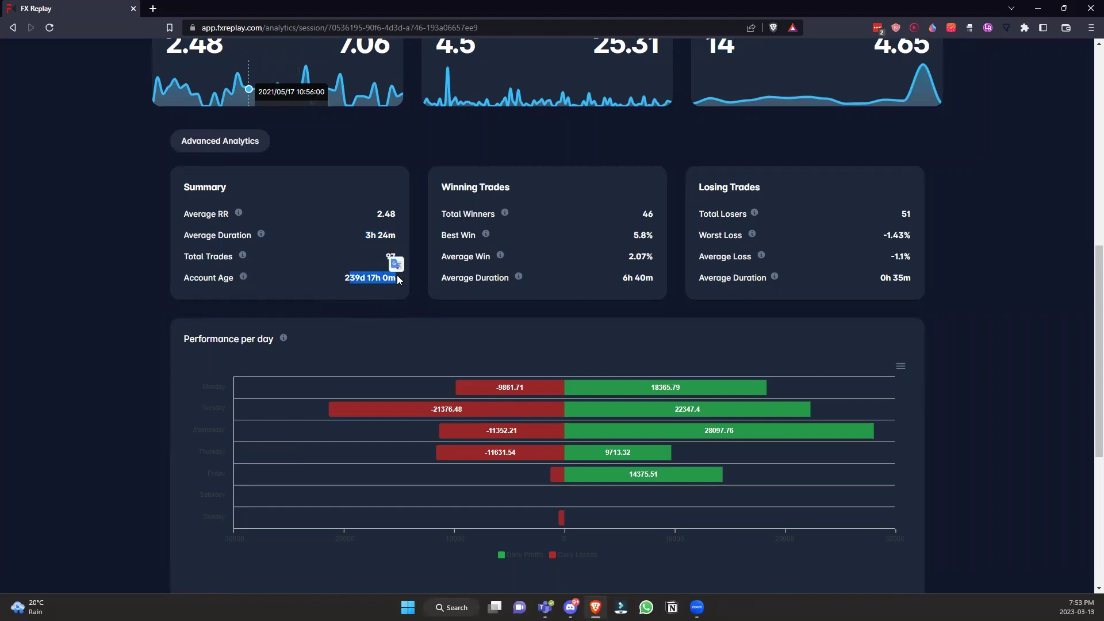
- Compare the average win, losses and average durations of the winning and losing trades
{"action": "left_click_drag", "start_coordinate": [638, 220], "coordinate": [645, 257]}
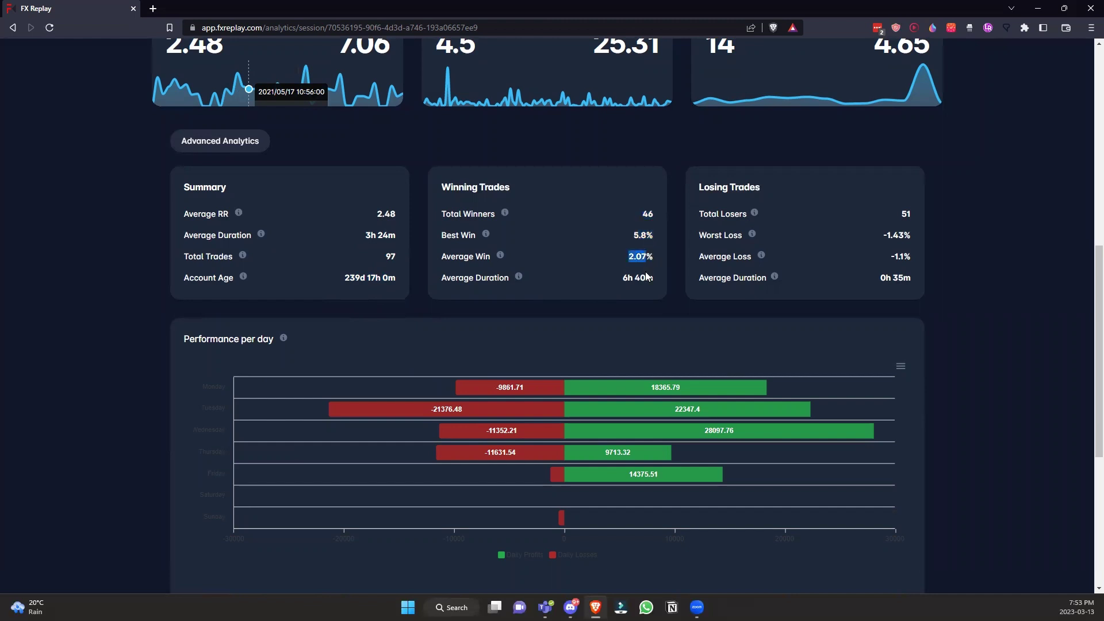
{"action": "left_click", "coordinate": [907, 212]}
{"action": "left_click_drag", "start_coordinate": [887, 234], "coordinate": [880, 279]}
{"action": "left_click_drag", "start_coordinate": [621, 278], "coordinate": [647, 262]}
{"action": "left_click", "coordinate": [948, 314]}
{"action": "triple_click", "coordinate": [651, 278]}
{"action": "left_click", "coordinate": [586, 227]}
- Examine the daily profits and losses in the Performance per day chart
{"action": "scroll", "coordinate": [585, 224], "scroll_direction": "down", "scroll_amount": 3}
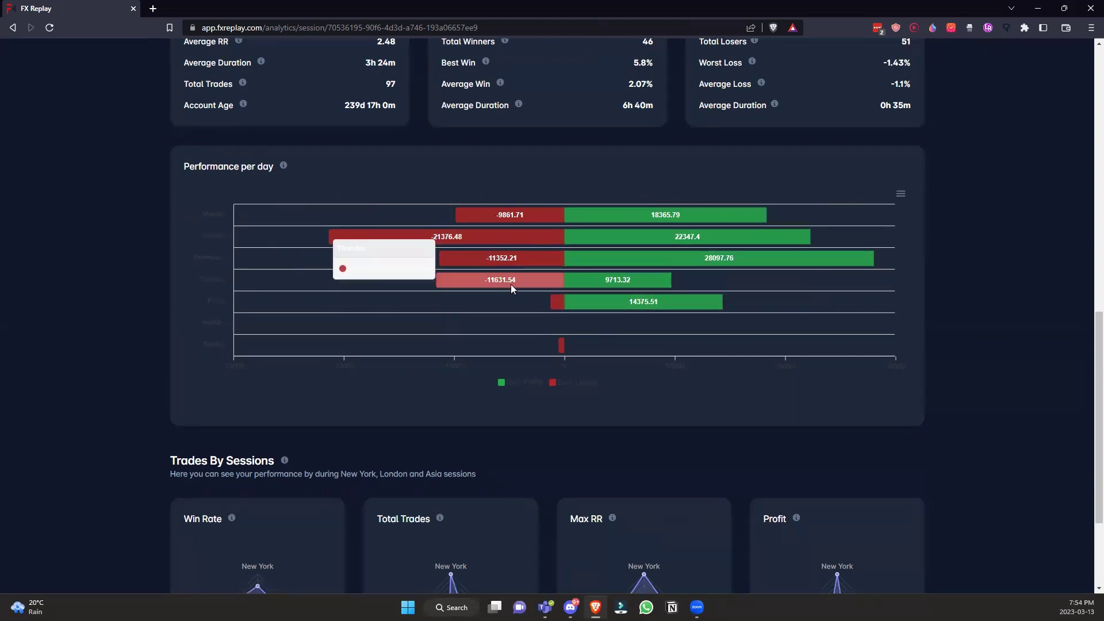
{"action": "scroll", "coordinate": [655, 267], "scroll_direction": "down", "scroll_amount": 1}
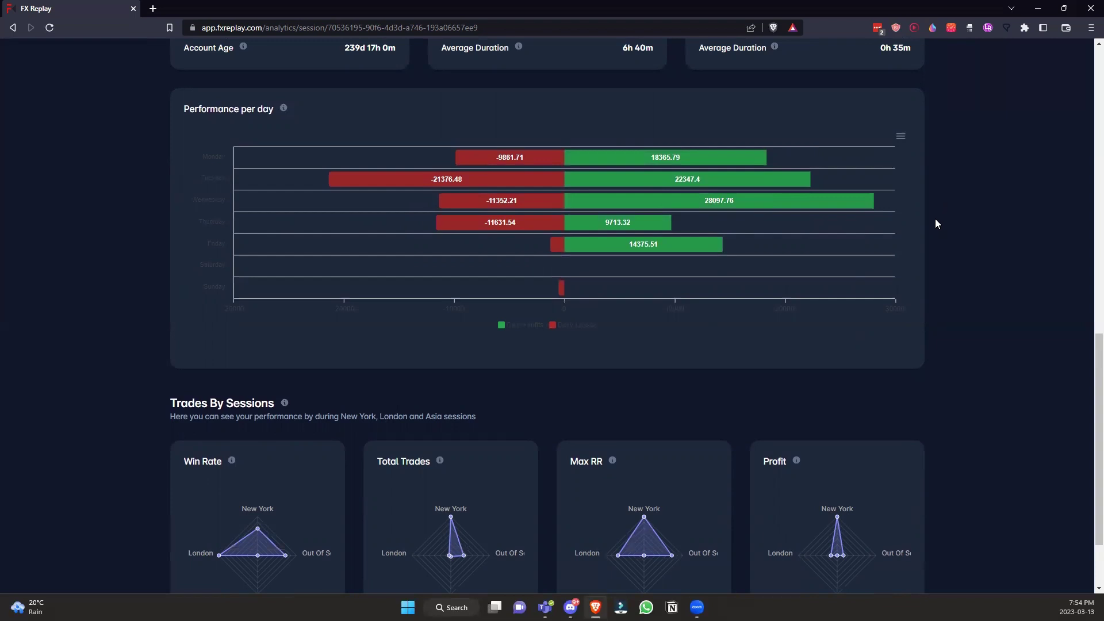
{"action": "mouse_move", "coordinate": [533, 197]}
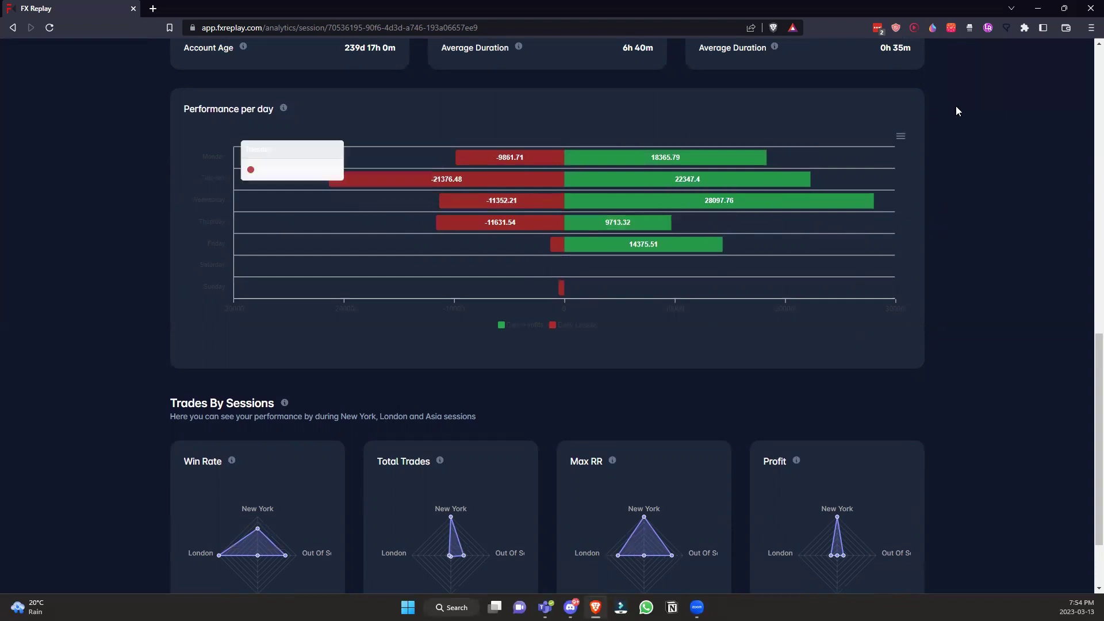
- Examine the Win Rate and Total Trades radar charts for the New York, London and out-of-session points
{"action": "scroll", "coordinate": [956, 106], "scroll_direction": "down", "scroll_amount": 2}
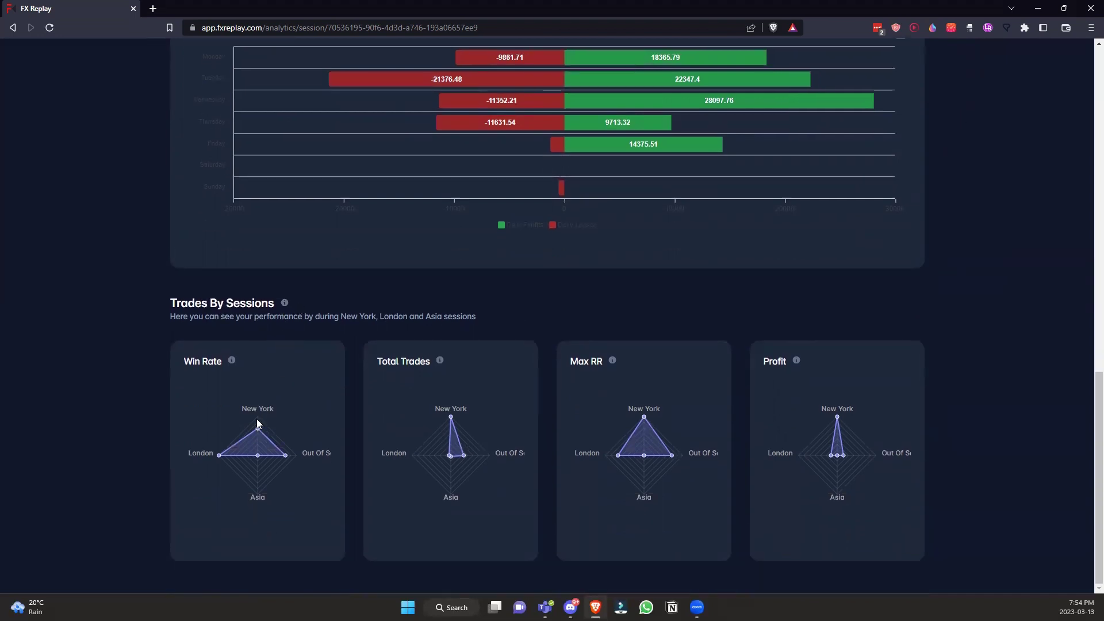
{"action": "mouse_move", "coordinate": [257, 428]}
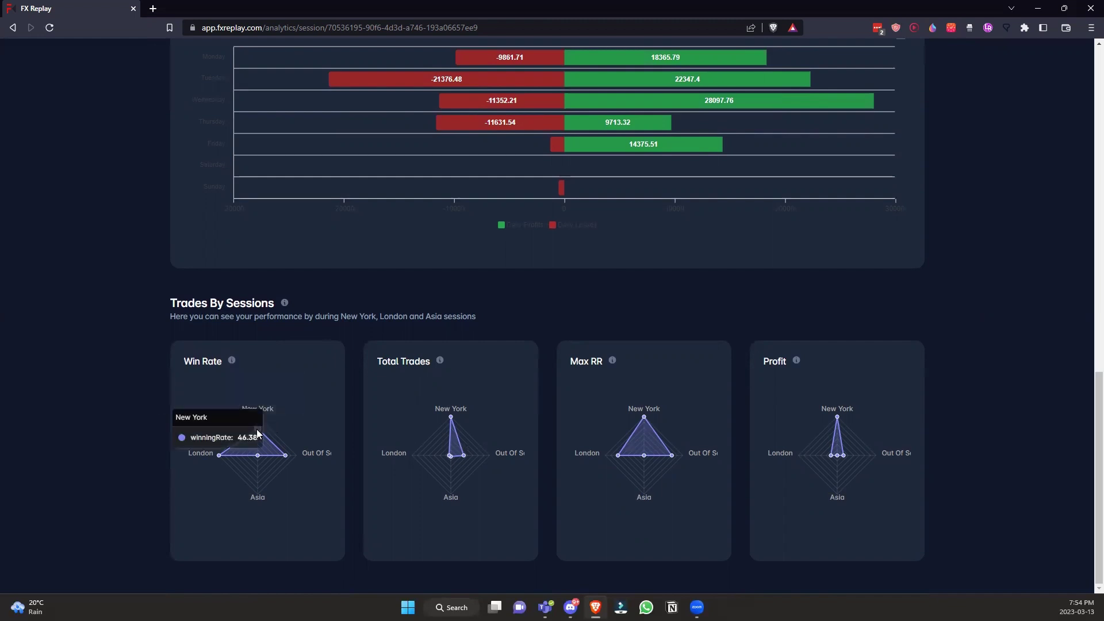
{"action": "mouse_move", "coordinate": [286, 455]}
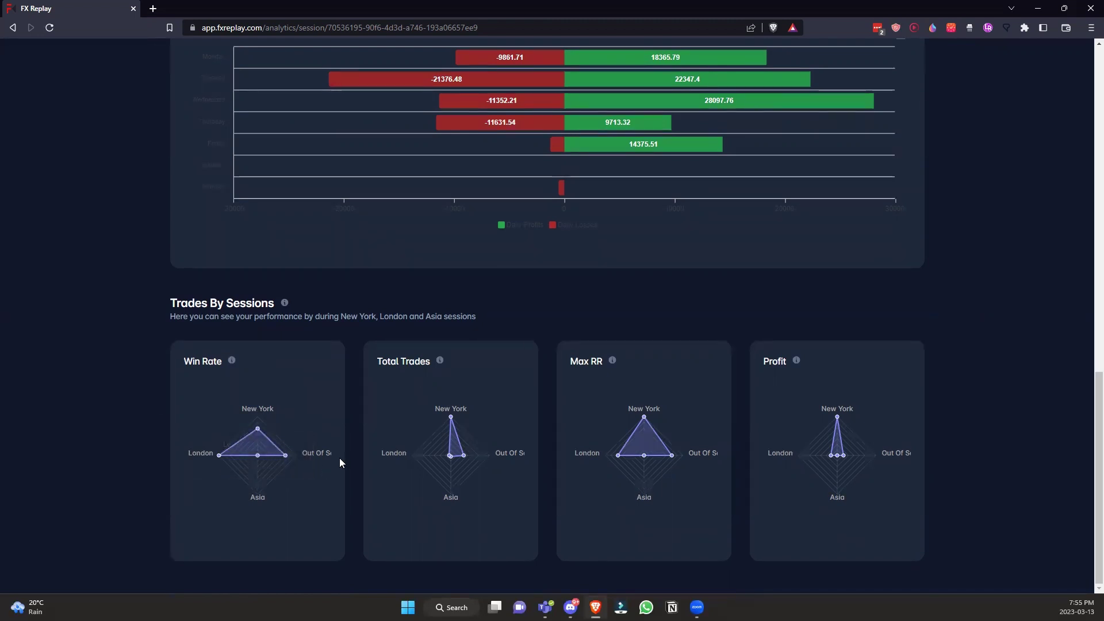
{"action": "mouse_move", "coordinate": [233, 457]}
{"action": "mouse_move", "coordinate": [449, 455]}
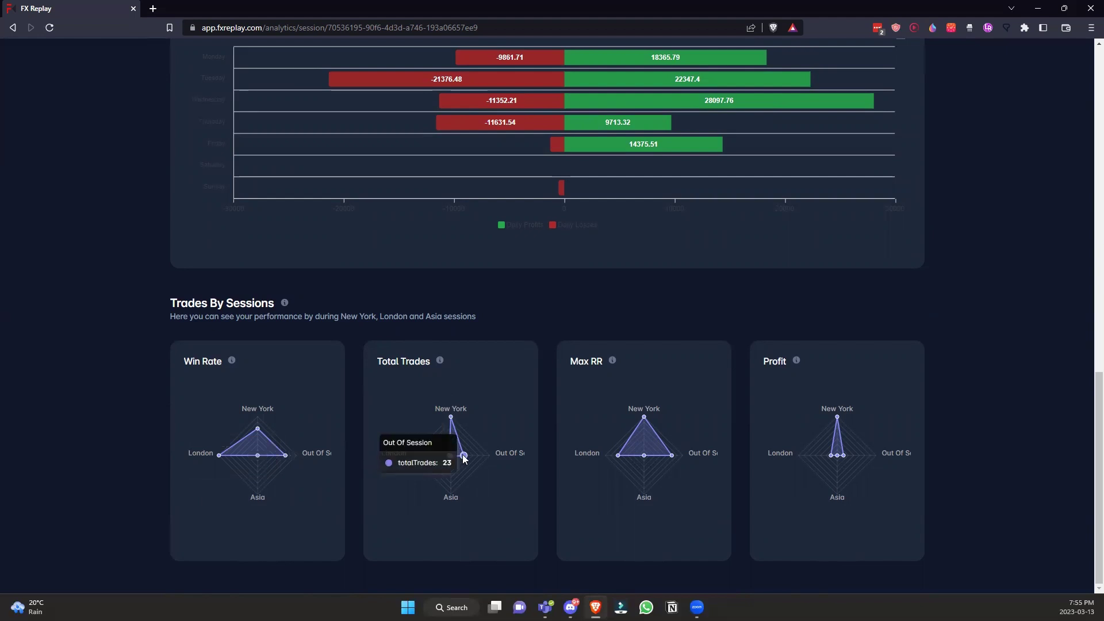
- Examine the Max RR and Profit radar charts by trading session
{"action": "mouse_move", "coordinate": [644, 419]}
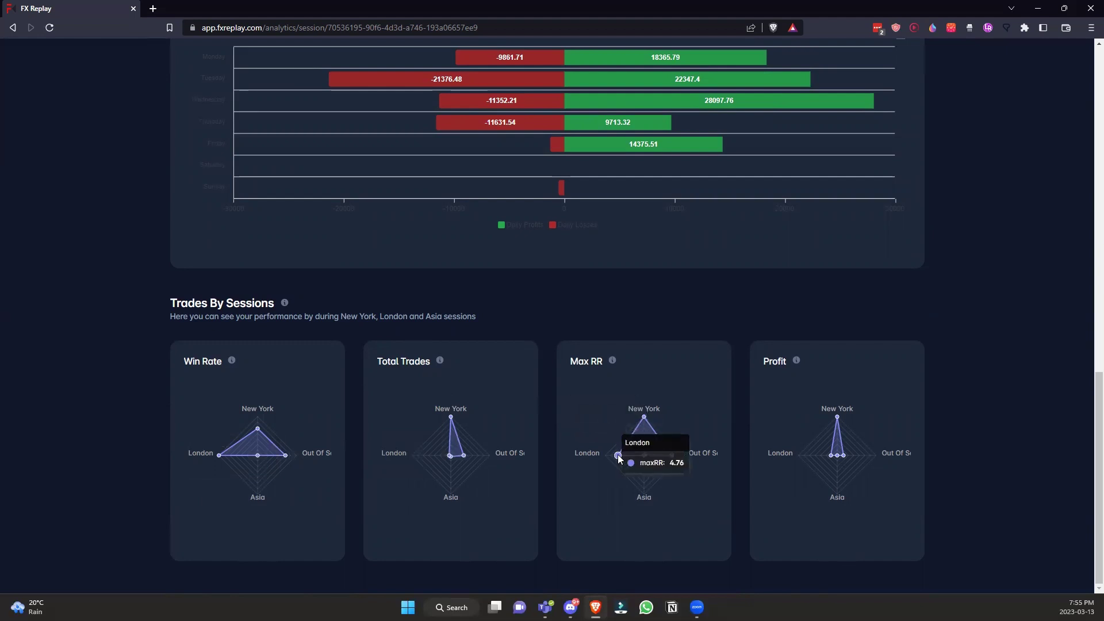
{"action": "mouse_move", "coordinate": [672, 456]}
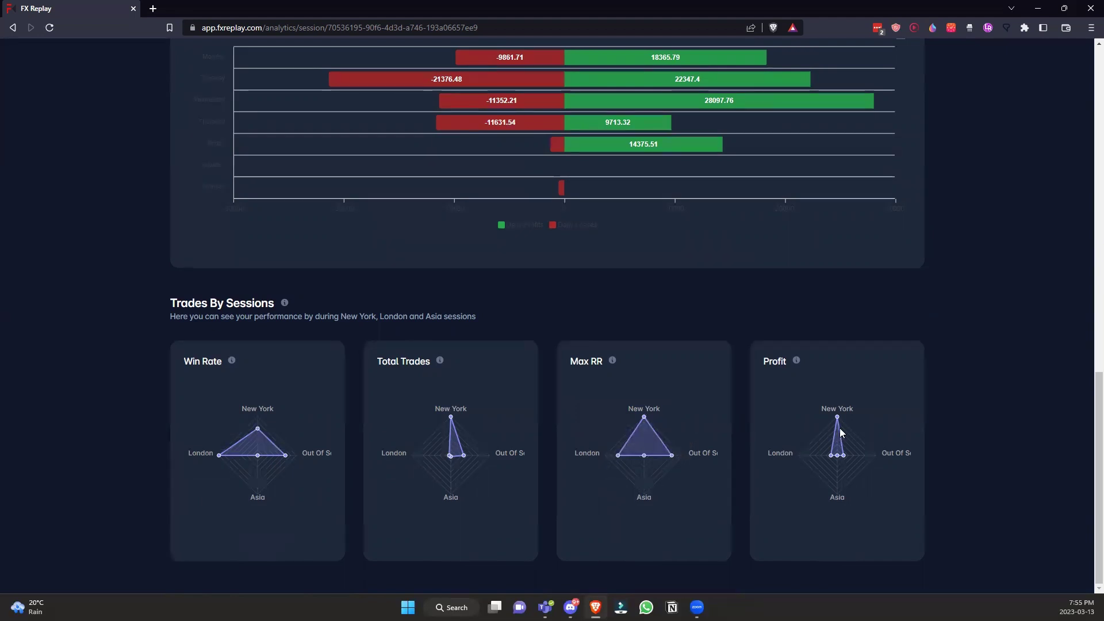
{"action": "mouse_move", "coordinate": [837, 418]}
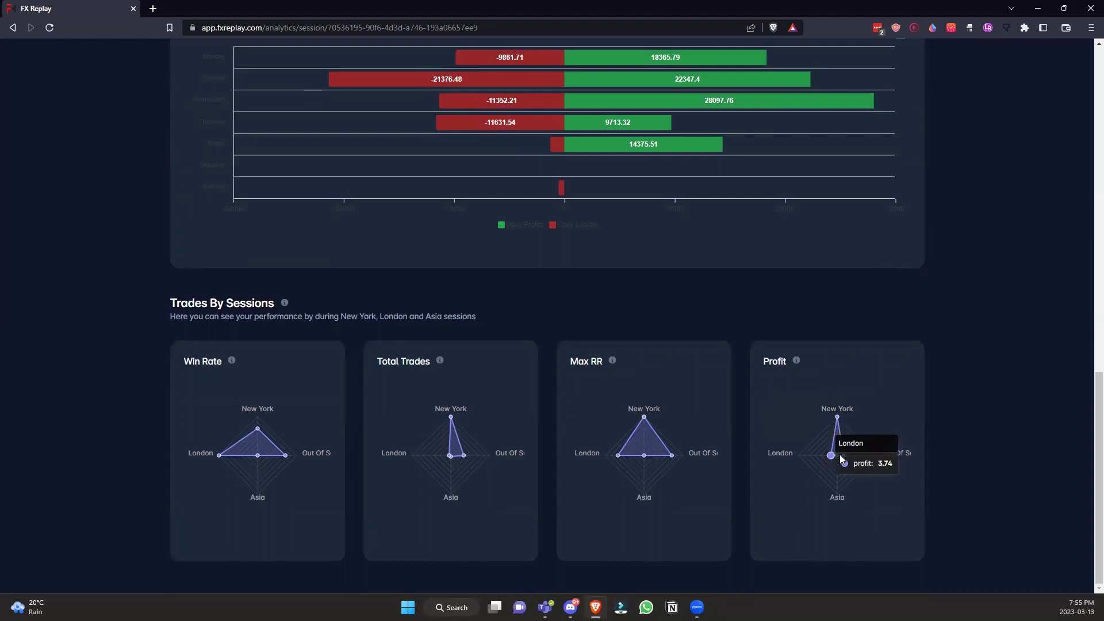
- Export the session's trades in the local timezone and save them as gbpjpy-positions-Mar-Mar-LocalTimeZone in CSV format
{"action": "mouse_move", "coordinate": [844, 456]}
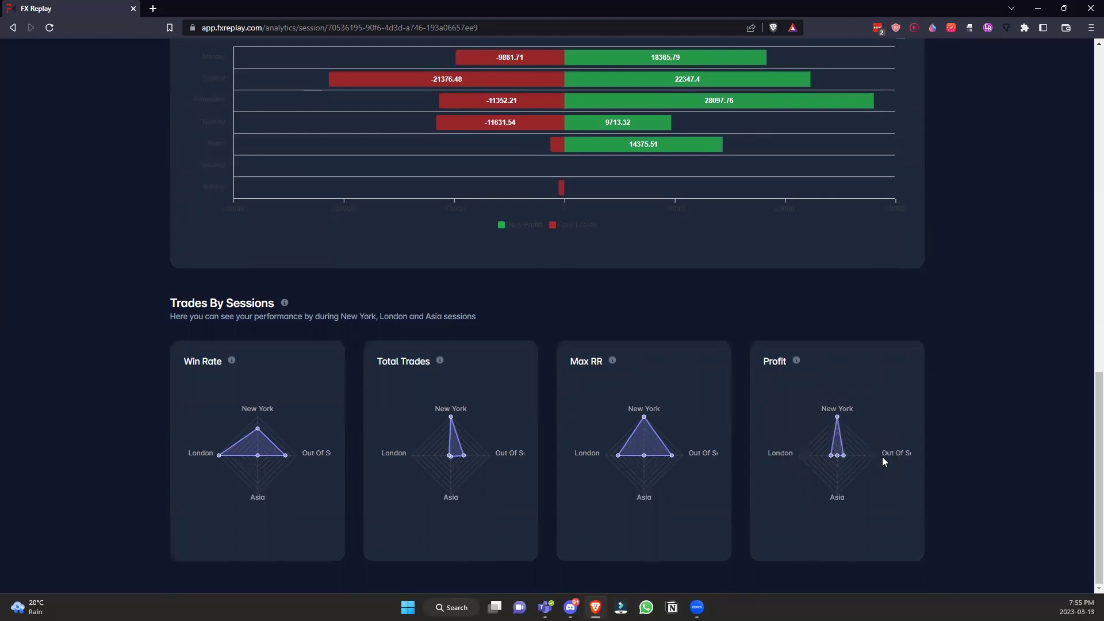
{"action": "scroll", "coordinate": [850, 396], "scroll_direction": "up", "scroll_amount": 5}
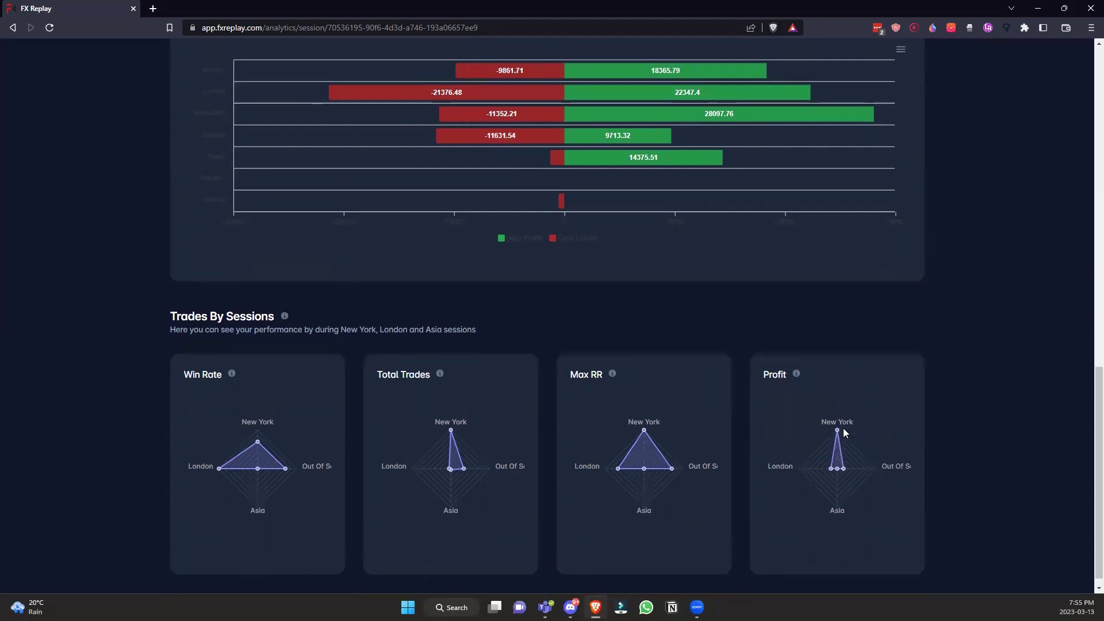
{"action": "scroll", "coordinate": [826, 418], "scroll_direction": "up", "scroll_amount": 2}
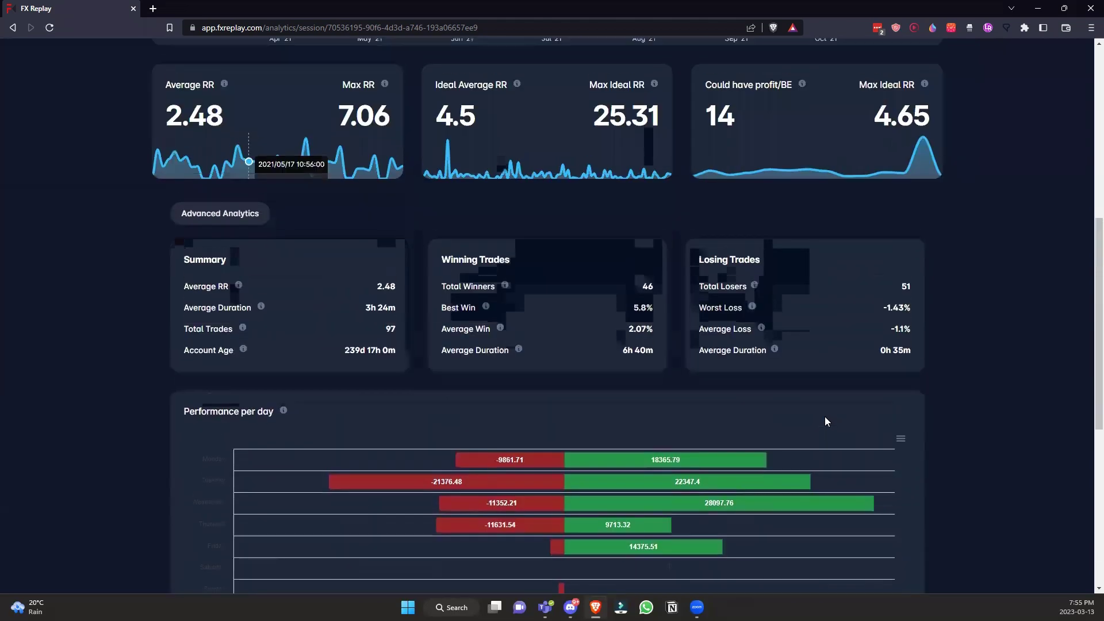
{"action": "scroll", "coordinate": [824, 417], "scroll_direction": "up", "scroll_amount": 3}
{"action": "scroll", "coordinate": [825, 421], "scroll_direction": "up", "scroll_amount": 4}
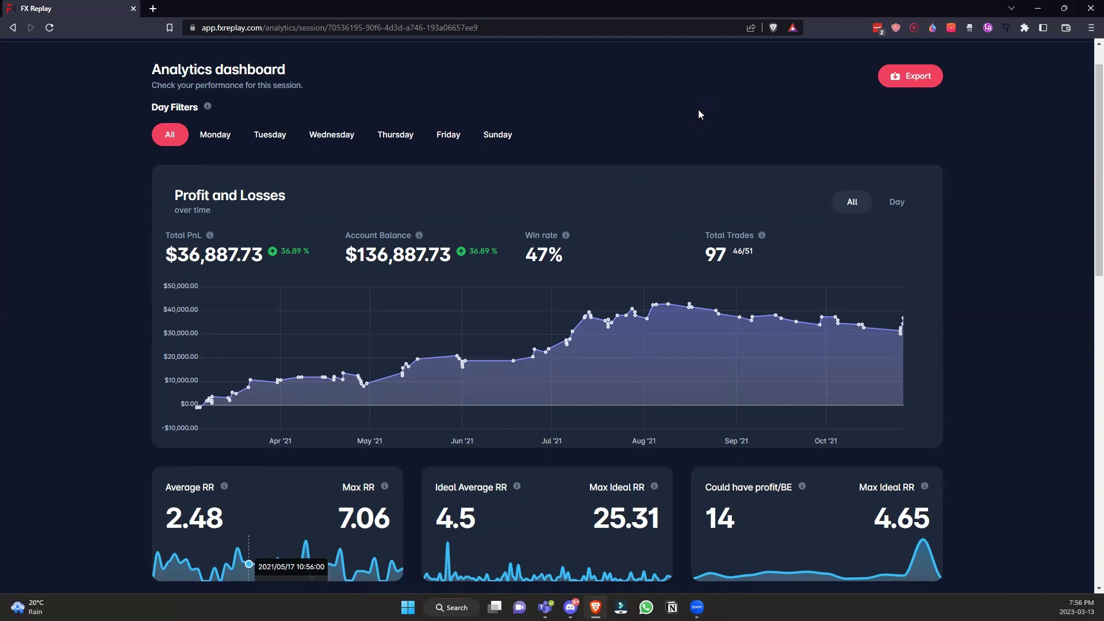
{"action": "left_click", "coordinate": [919, 79]}
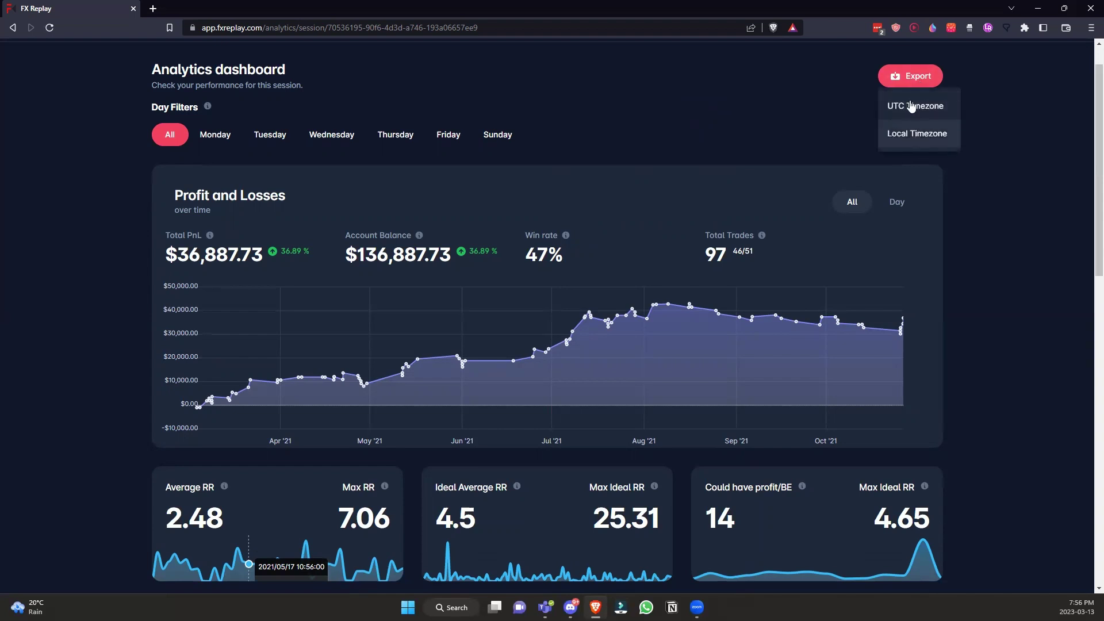
{"action": "left_click", "coordinate": [917, 136]}
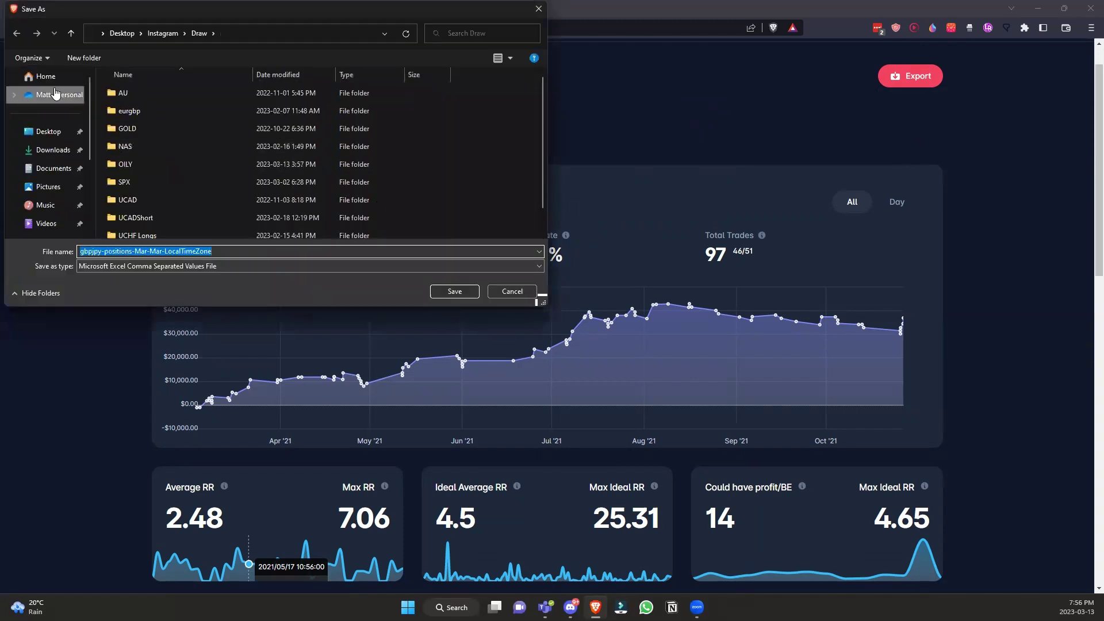
{"action": "left_click", "coordinate": [454, 291]}
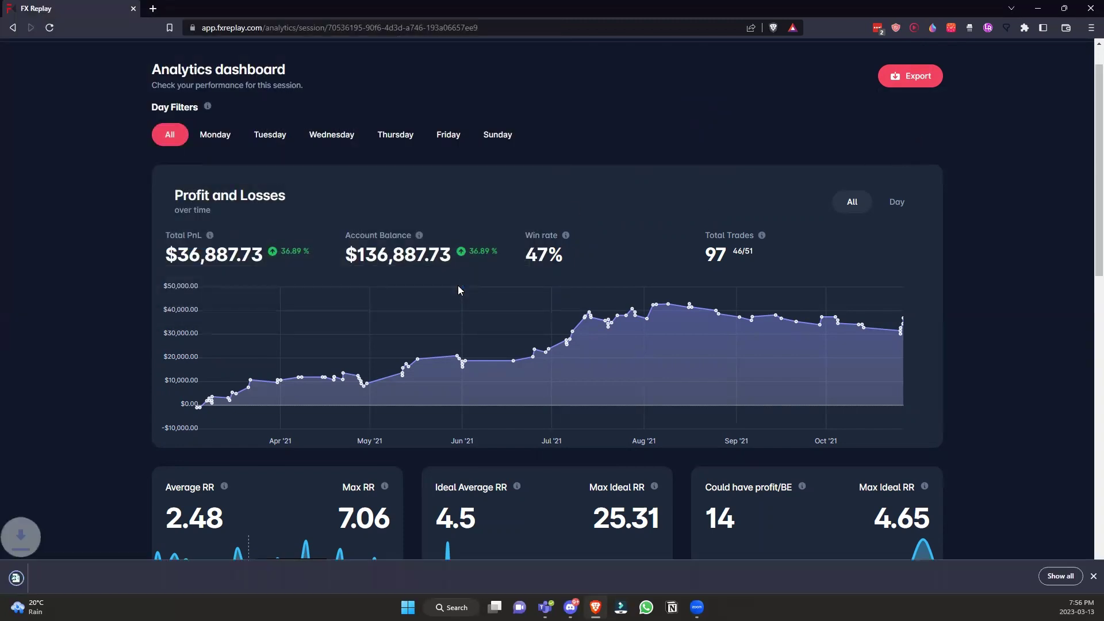
- Open the exported trades file in Excel and maximize its window
{"action": "left_click", "coordinate": [74, 572]}
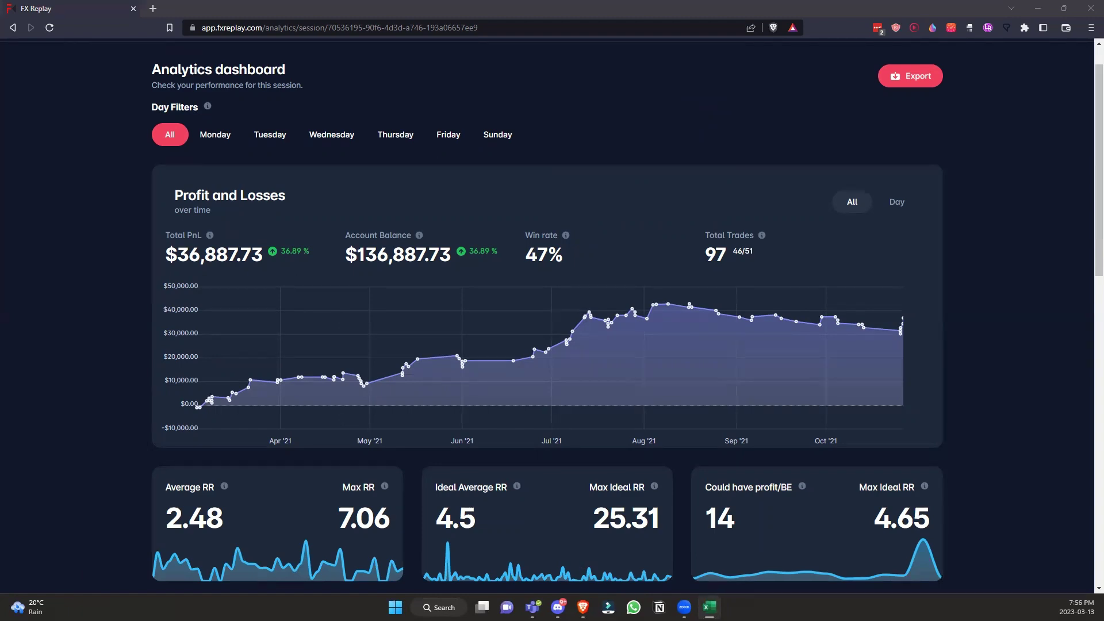
{"action": "key", "text": "alt+Tab"}
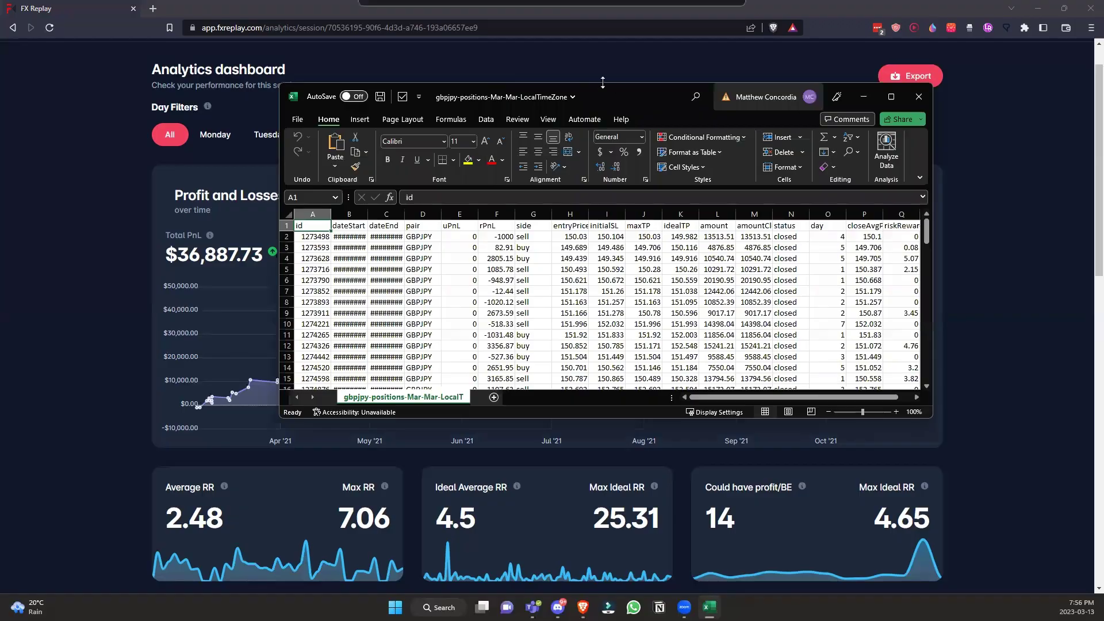
{"action": "double_click", "coordinate": [615, 83]}
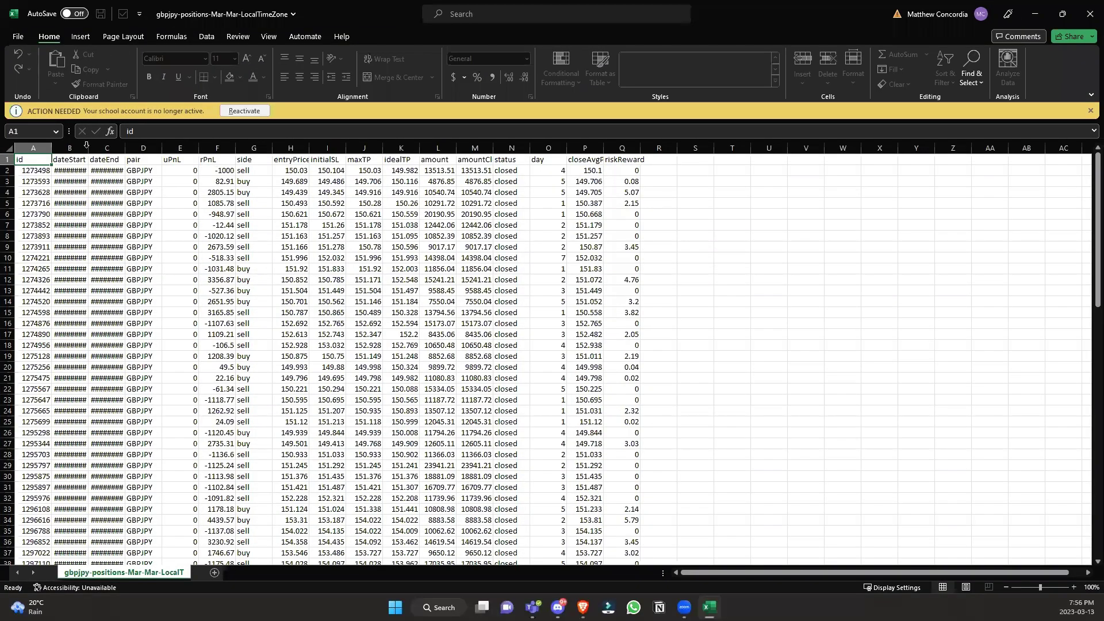
- Examine the dateStart, dateEnd, side, entry price, initialSL, maxTP and idealTP columns of the exported trades
{"action": "left_click", "coordinate": [87, 147]}
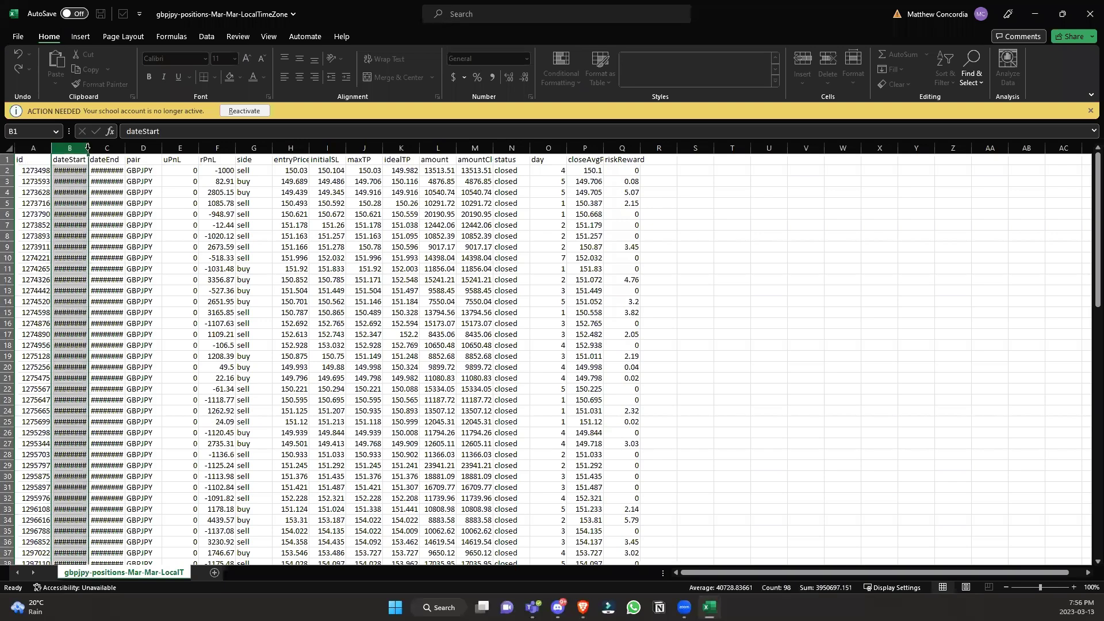
{"action": "left_click", "coordinate": [93, 148]}
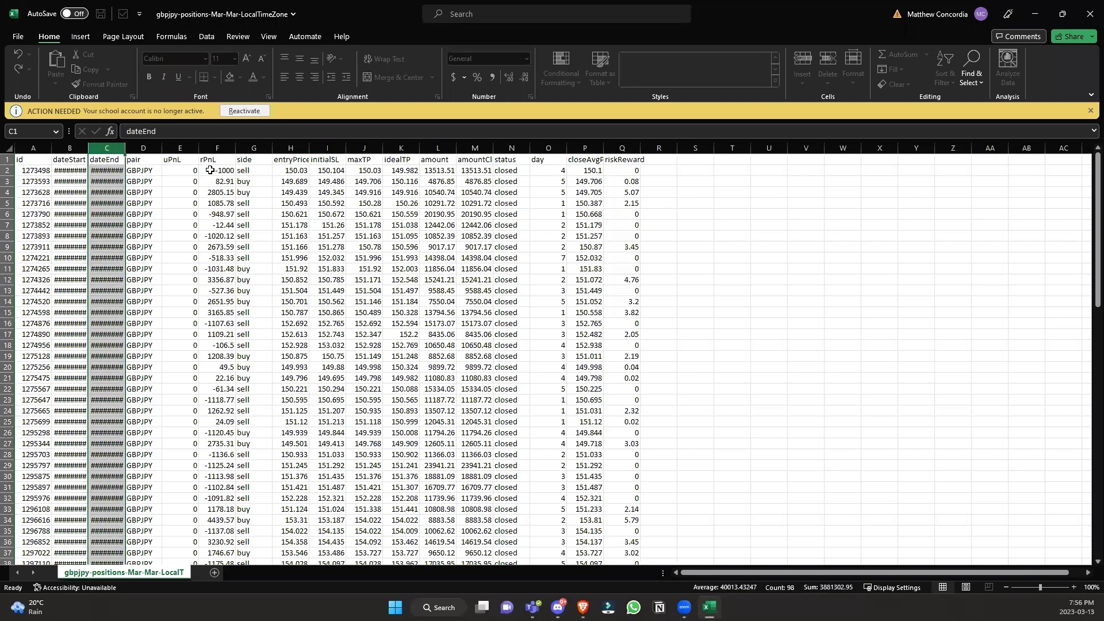
{"action": "left_click_drag", "start_coordinate": [251, 176], "coordinate": [282, 437]}
{"action": "left_click_drag", "start_coordinate": [297, 175], "coordinate": [405, 193]}
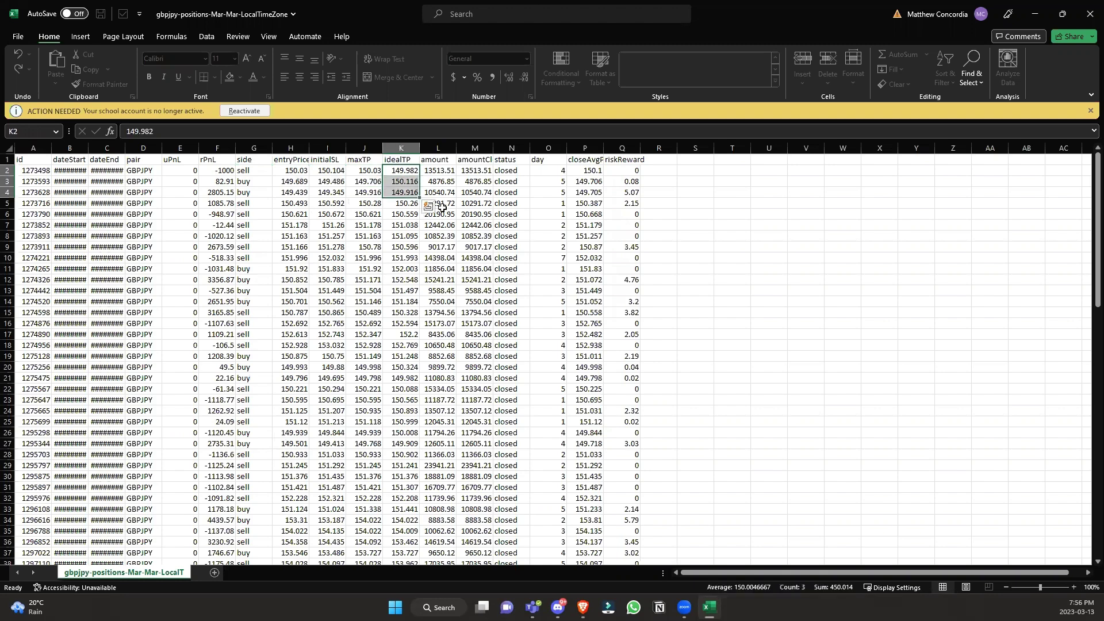
- Compare the amount and closed amount values of the first trade in row 2
{"action": "left_click", "coordinate": [447, 172]}
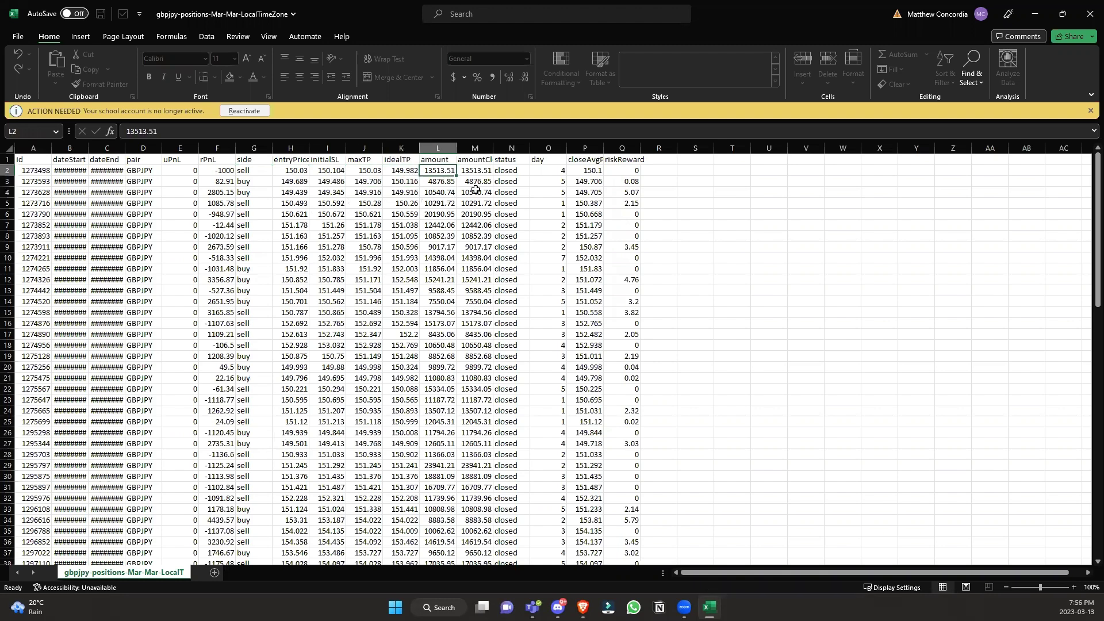
{"action": "left_click", "coordinate": [489, 175]}
{"action": "left_click", "coordinate": [439, 175]}
{"action": "key", "text": "Right"}
{"action": "key", "text": "Left"}
{"action": "key", "text": "Right"}
{"action": "left_click", "coordinate": [440, 172]}
{"action": "left_click", "coordinate": [461, 172]}
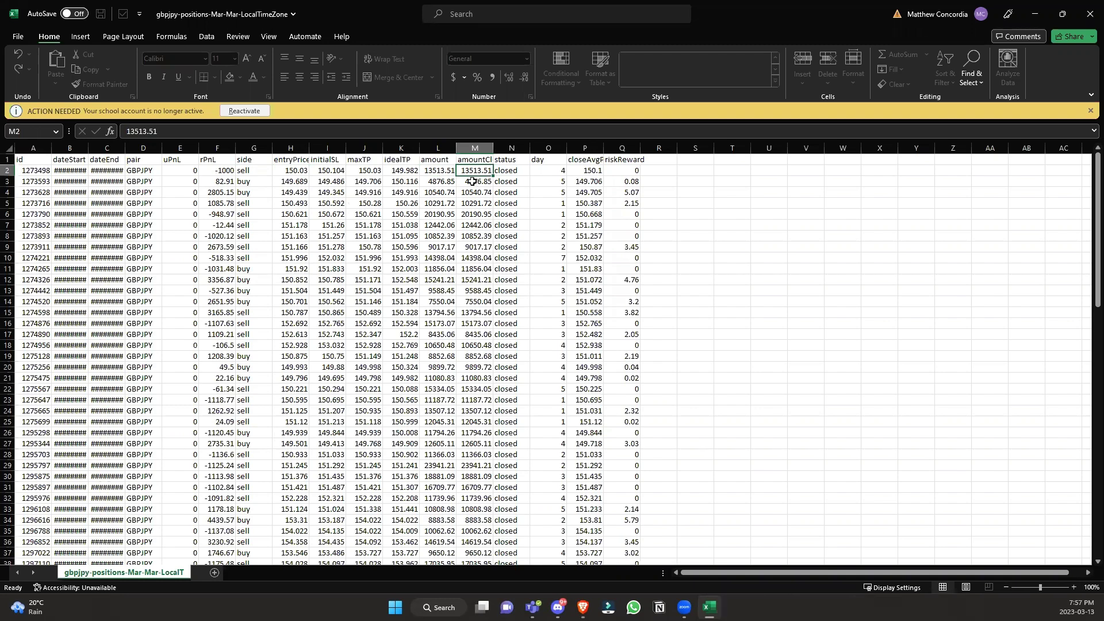
- Examine the day, average close price and riskReward columns through to the last exported trade
{"action": "left_click", "coordinate": [548, 171]}
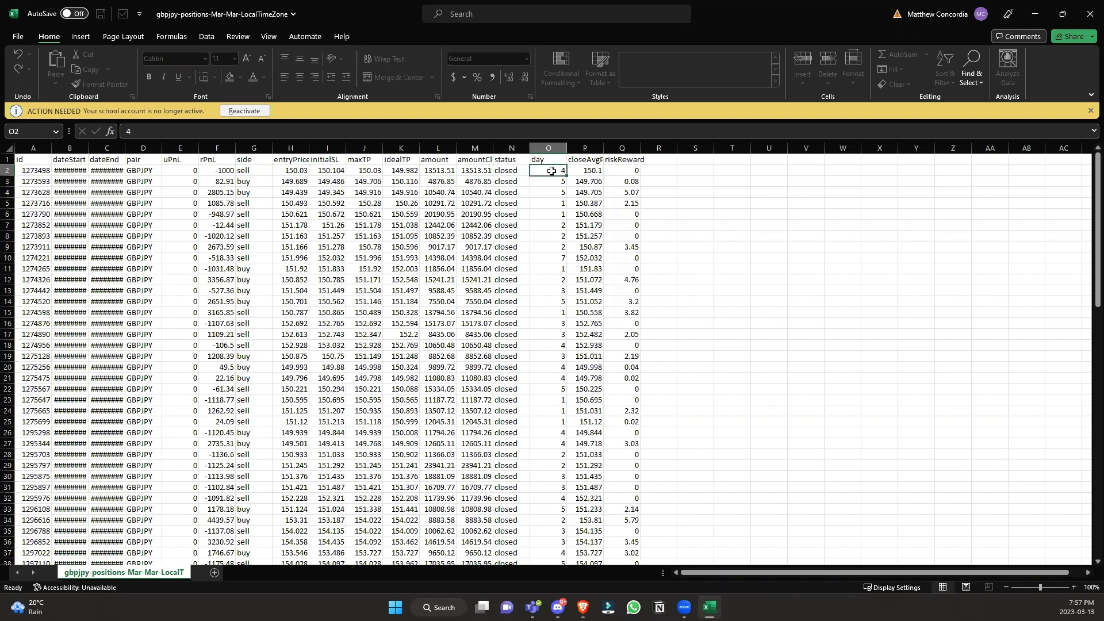
{"action": "left_click", "coordinate": [582, 171]}
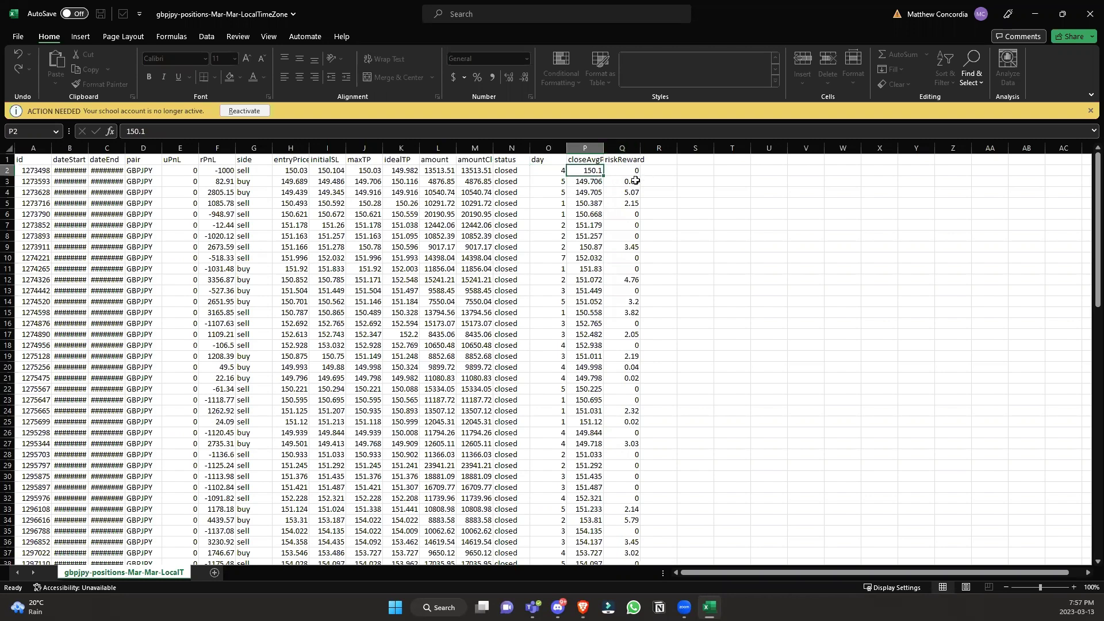
{"action": "left_click_drag", "start_coordinate": [631, 171], "coordinate": [633, 532]}
{"action": "scroll", "coordinate": [644, 376], "scroll_direction": "down", "scroll_amount": 20}
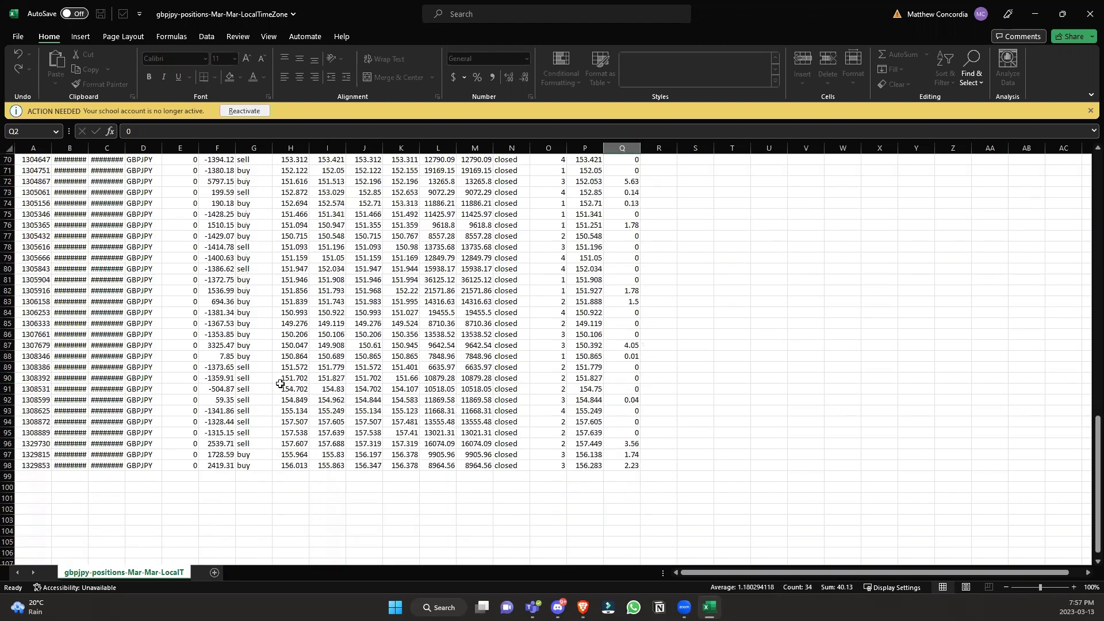
{"action": "left_click", "coordinate": [760, 245]}
{"action": "scroll", "coordinate": [897, 227], "scroll_direction": "up", "scroll_amount": 6}
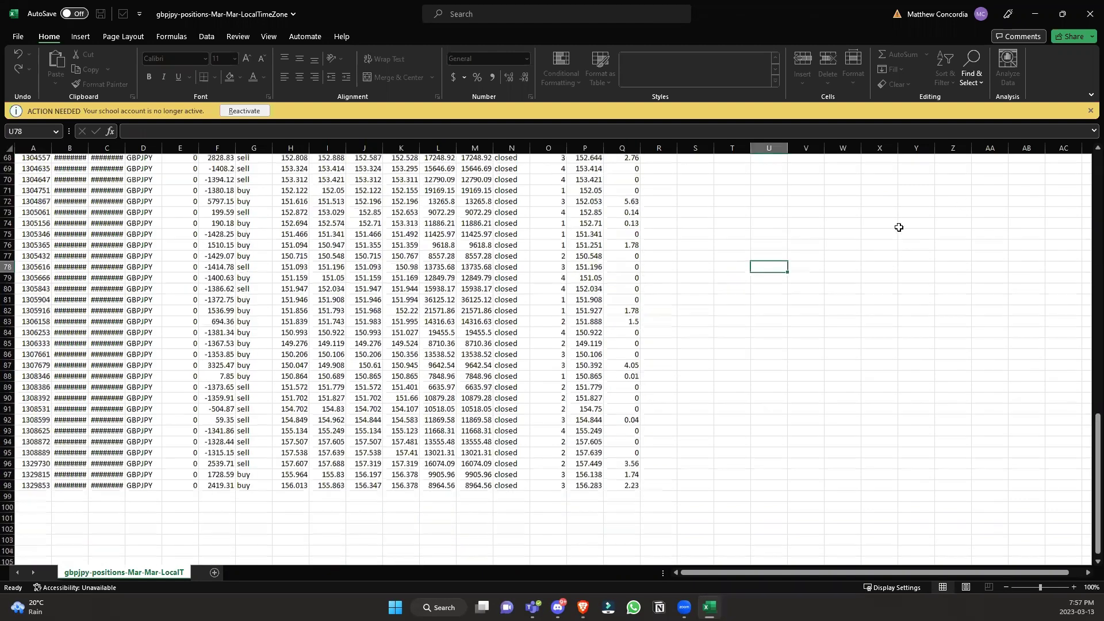
{"action": "scroll", "coordinate": [898, 224], "scroll_direction": "up", "scroll_amount": 16}
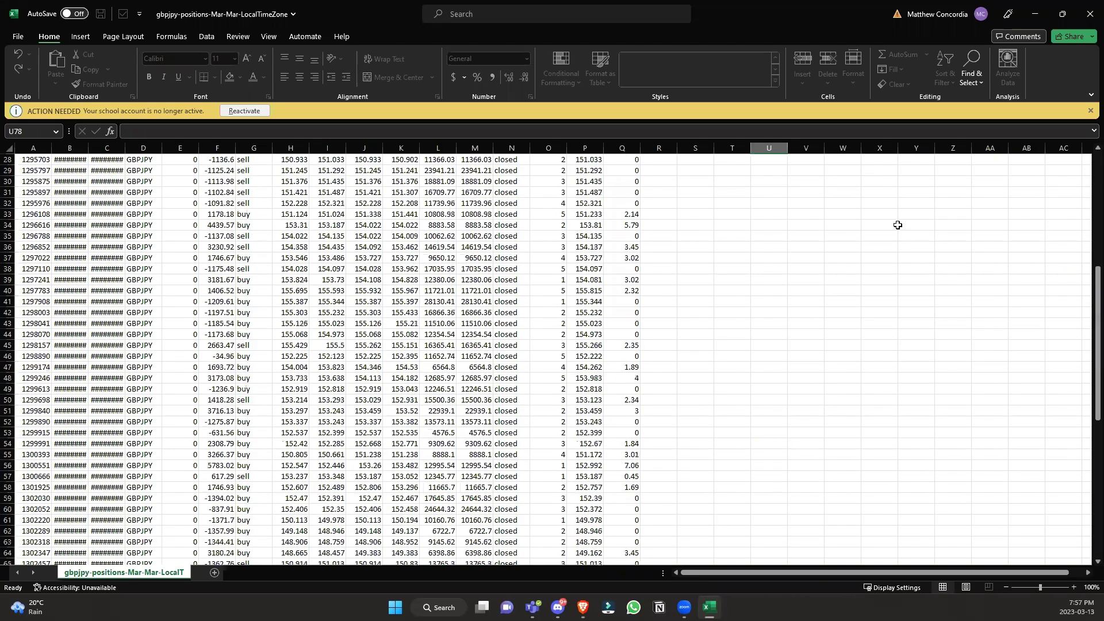
{"action": "scroll", "coordinate": [897, 222], "scroll_direction": "up", "scroll_amount": 1}
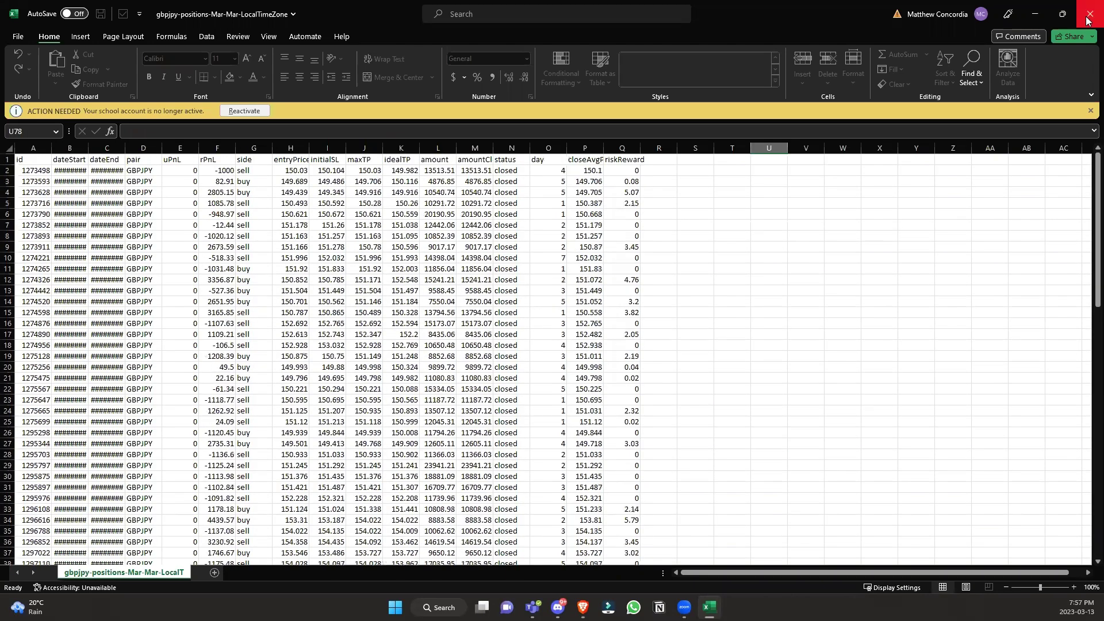
- Close the spreadsheet and return to the Profit and Losses chart in the FX Replay analytics dashboard
{"action": "left_click", "coordinate": [1086, 21]}
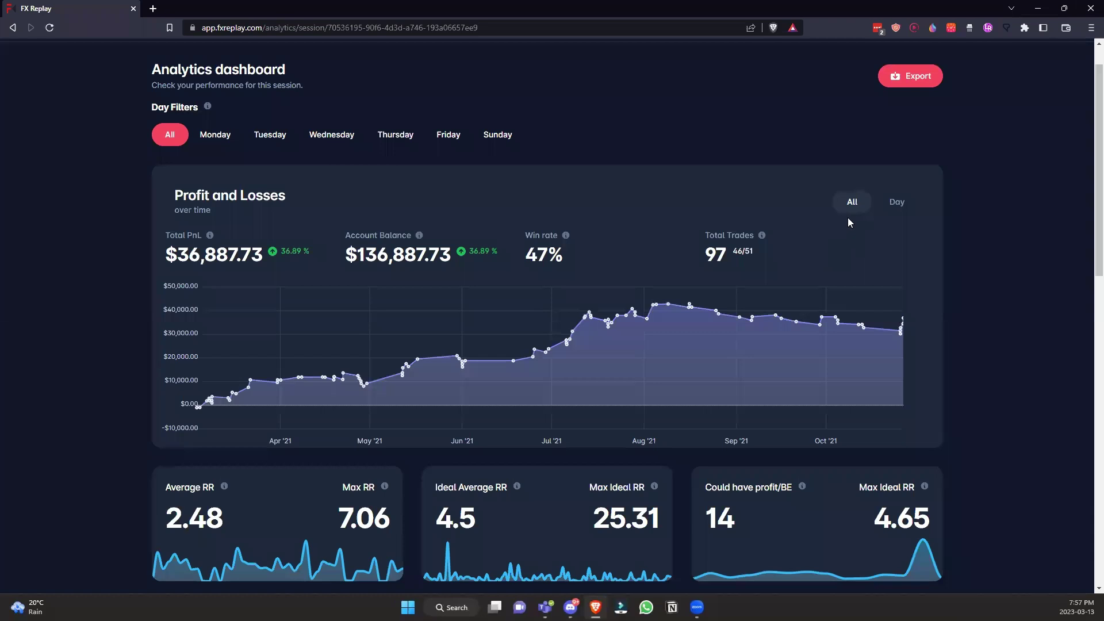
{"action": "scroll", "coordinate": [920, 132], "scroll_direction": "up", "scroll_amount": 1}
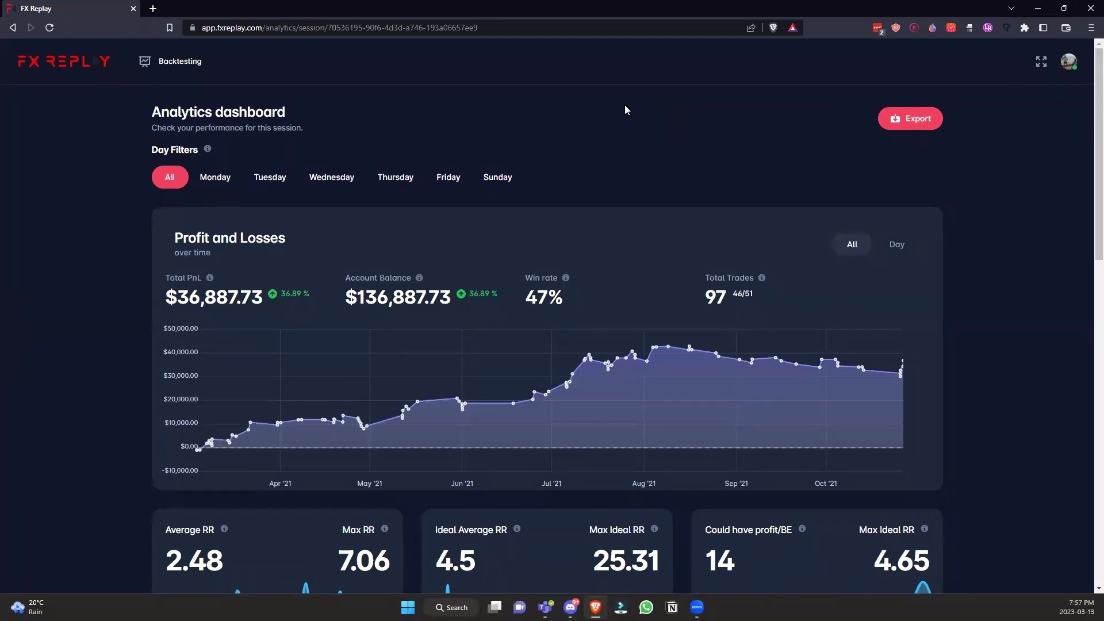
{"action": "scroll", "coordinate": [614, 148], "scroll_direction": "down", "scroll_amount": 2}
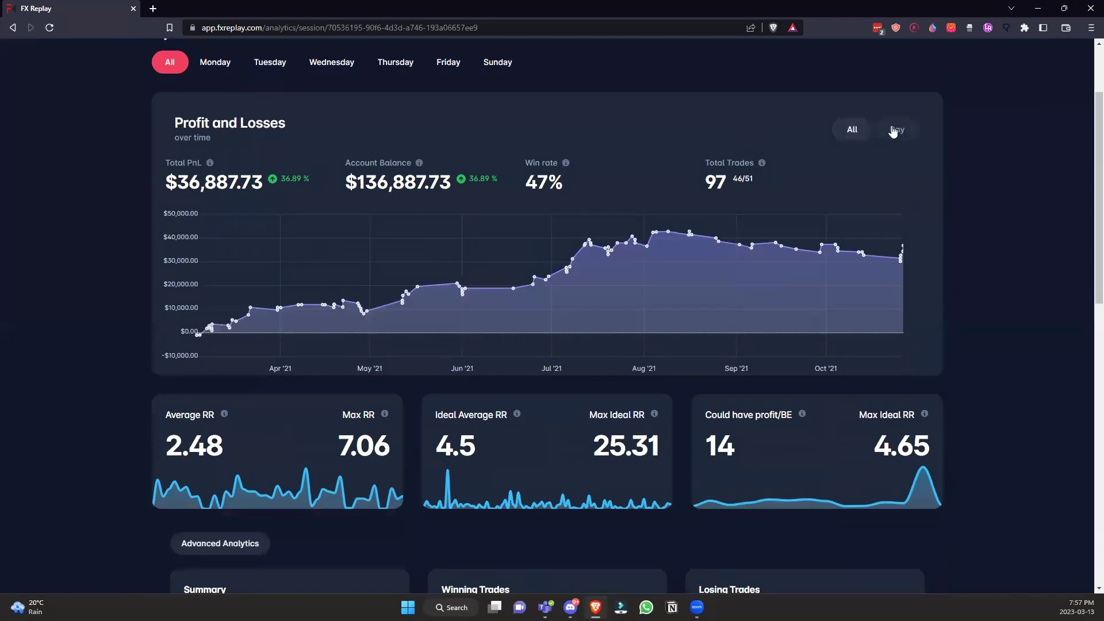